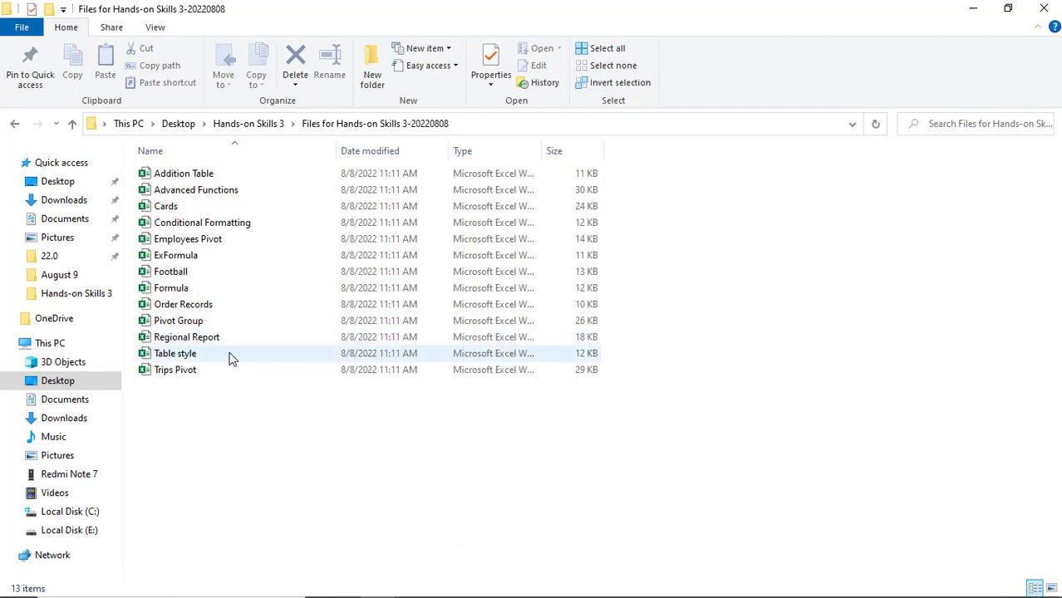
# Open the Table style workbook from the Hands-on Skills 3 files folder and enable editing
pyautogui.doubleClick(223, 353)
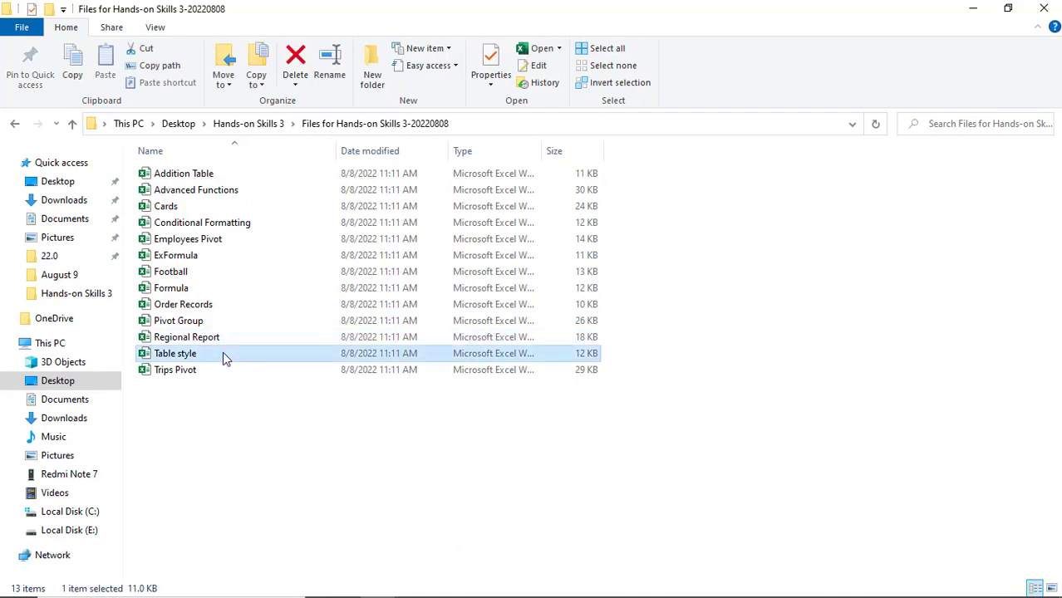
pyautogui.click(971, 9)
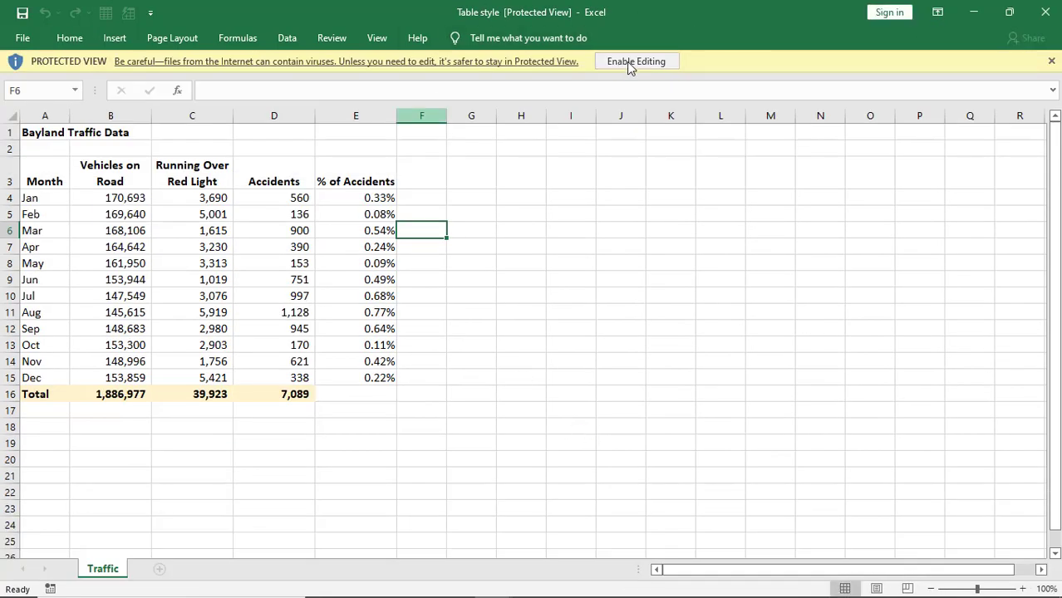
pyautogui.click(626, 61)
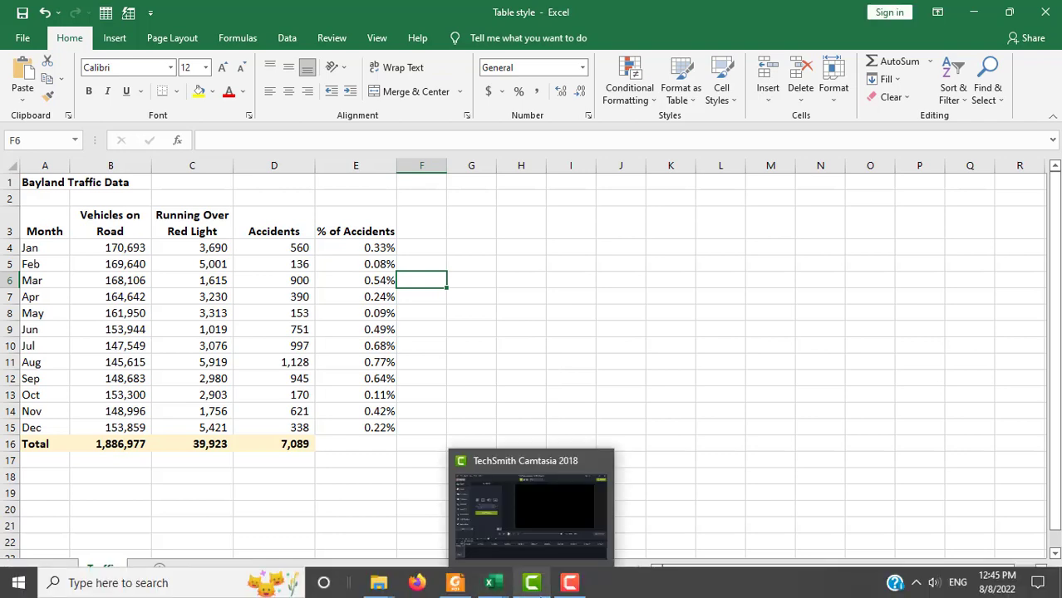
# Following the lesson PDF in Foxit PDF Reader, format cells A3:E16 of the Traffic sheet in Excel as a Table Style Light 8 table with headers
pyautogui.moveTo(493, 587)
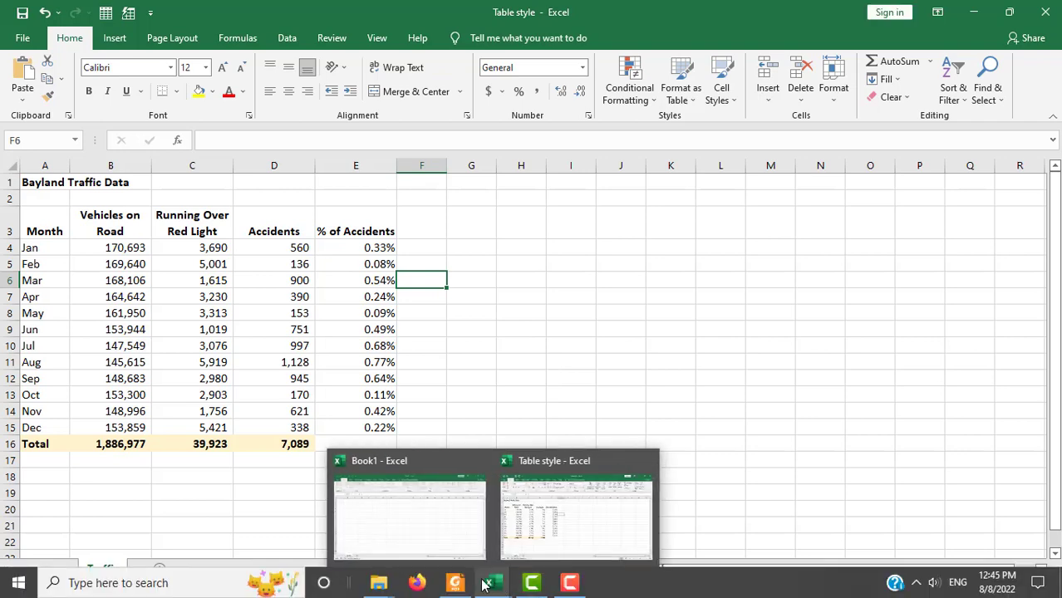
pyautogui.click(456, 584)
pyautogui.scroll(-3, 937, 315)
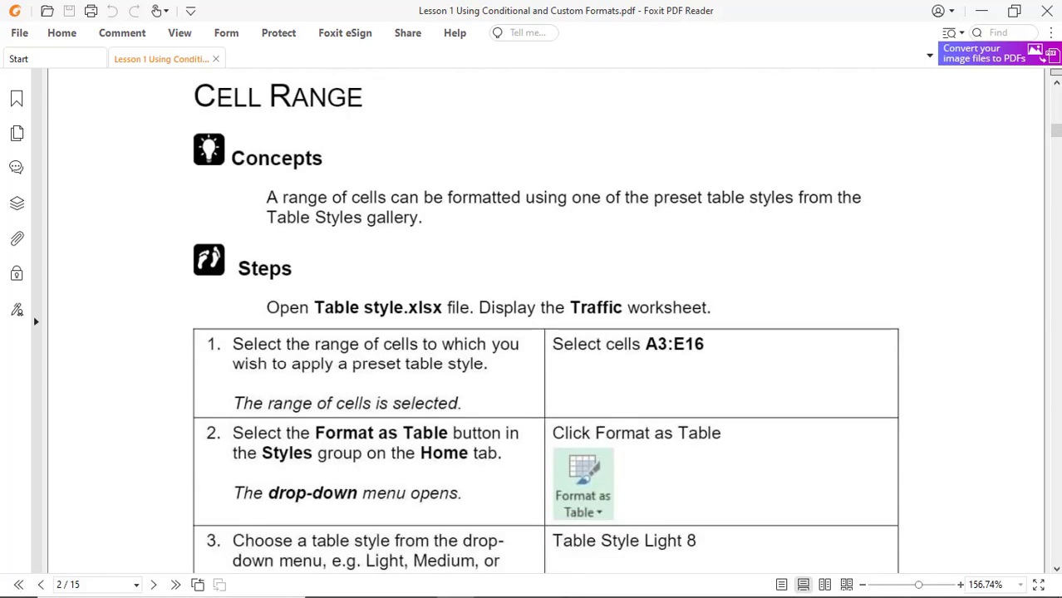
pyautogui.moveTo(503, 581)
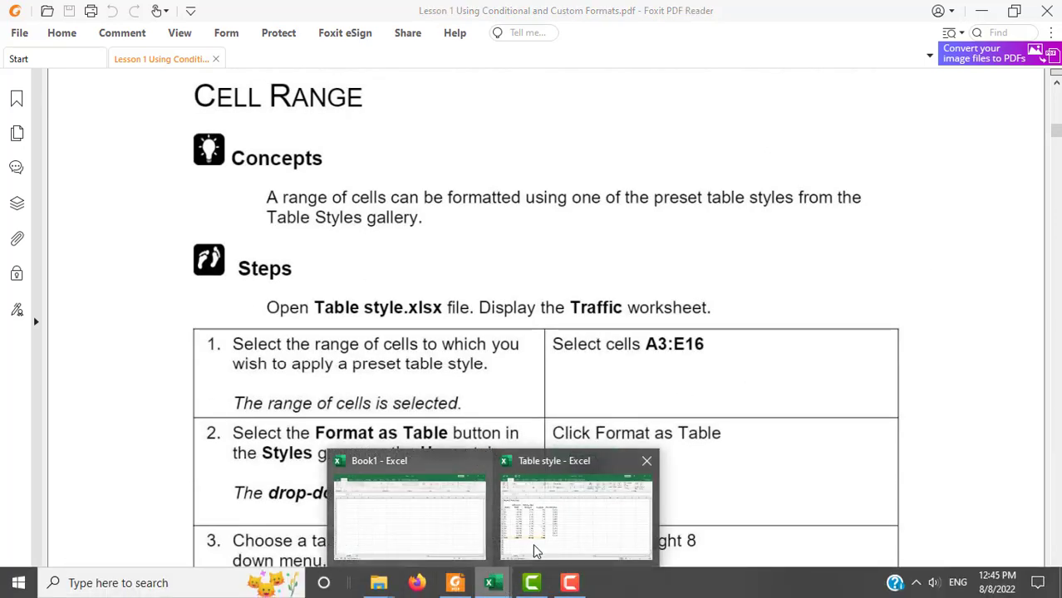
pyautogui.click(533, 549)
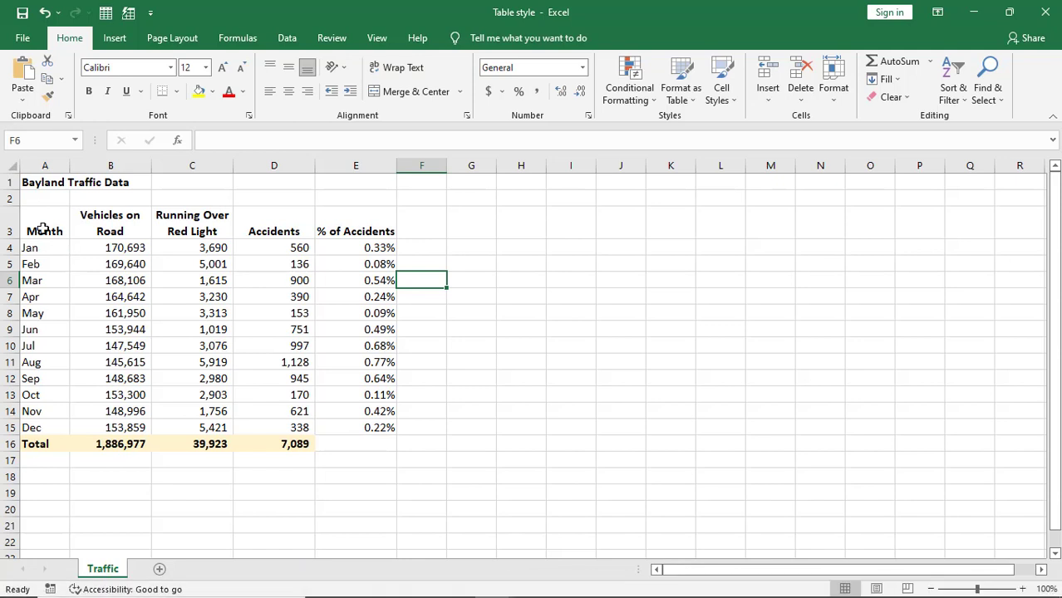
pyautogui.moveTo(50, 233); pyautogui.dragTo(384, 444)
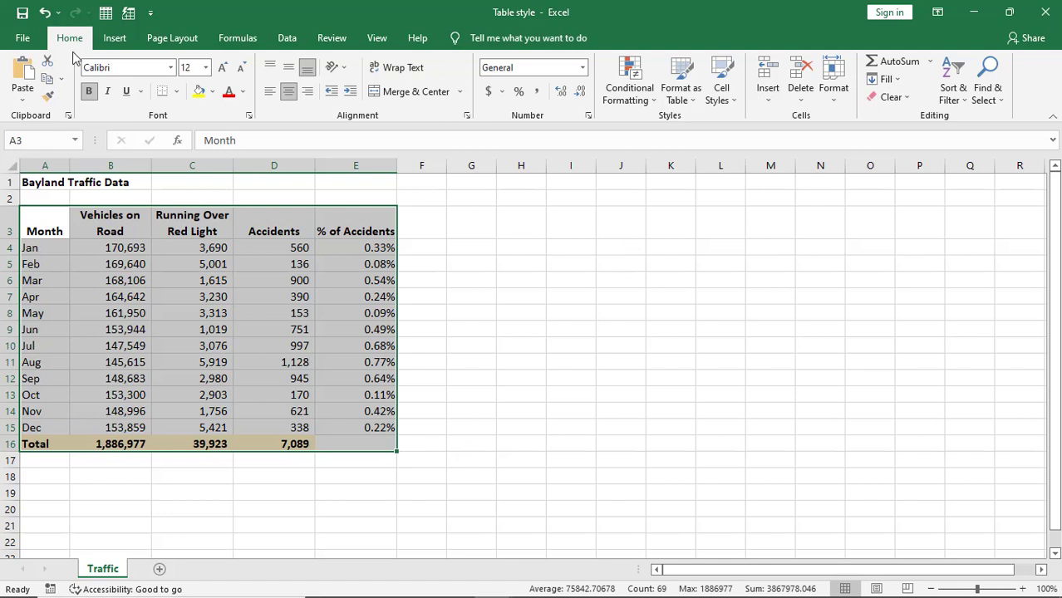
pyautogui.click(835, 92)
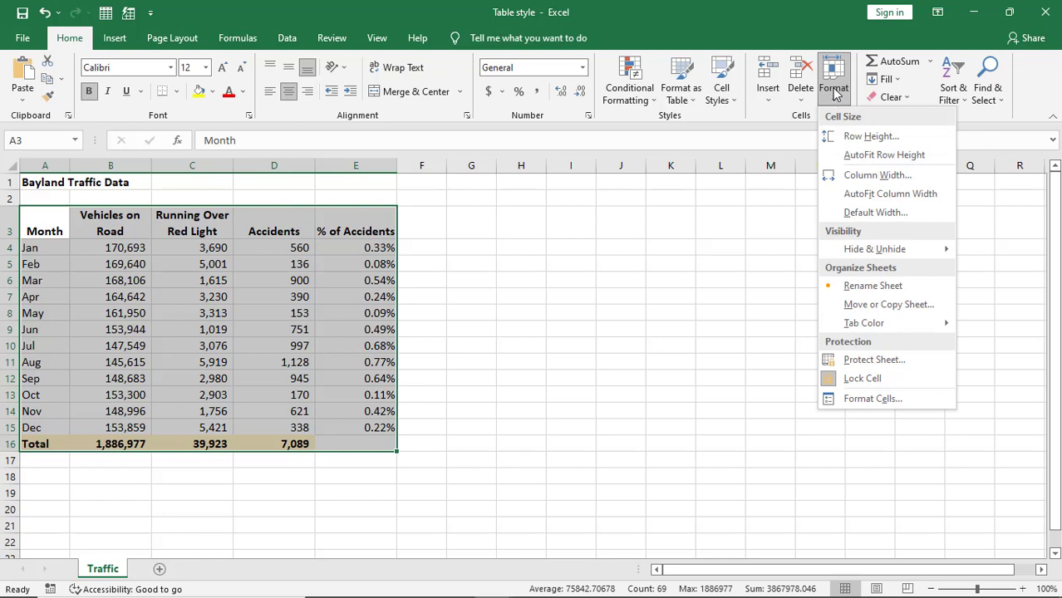
pyautogui.click(721, 10)
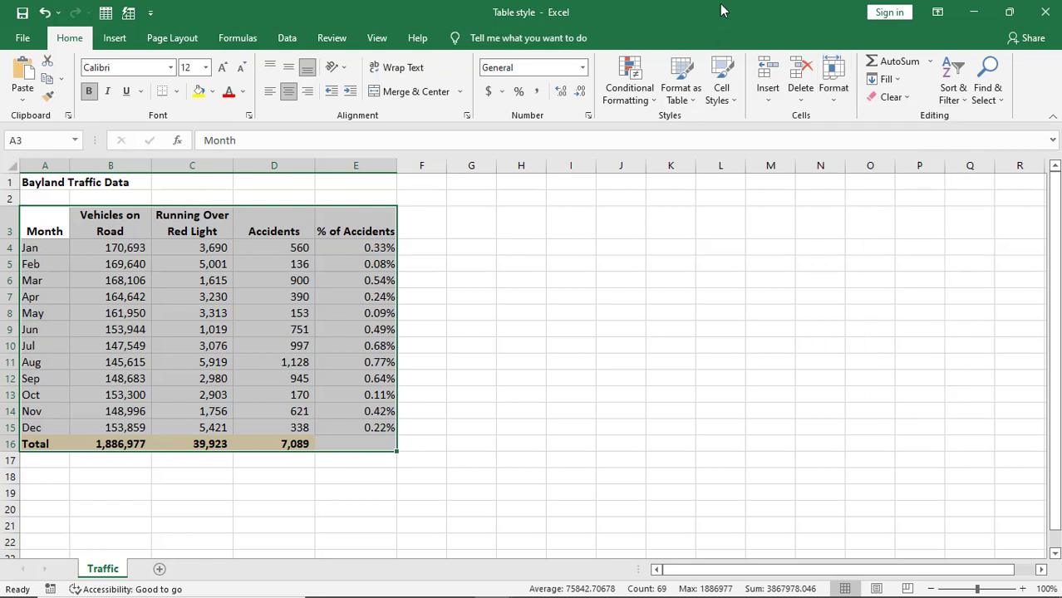
pyautogui.click(692, 99)
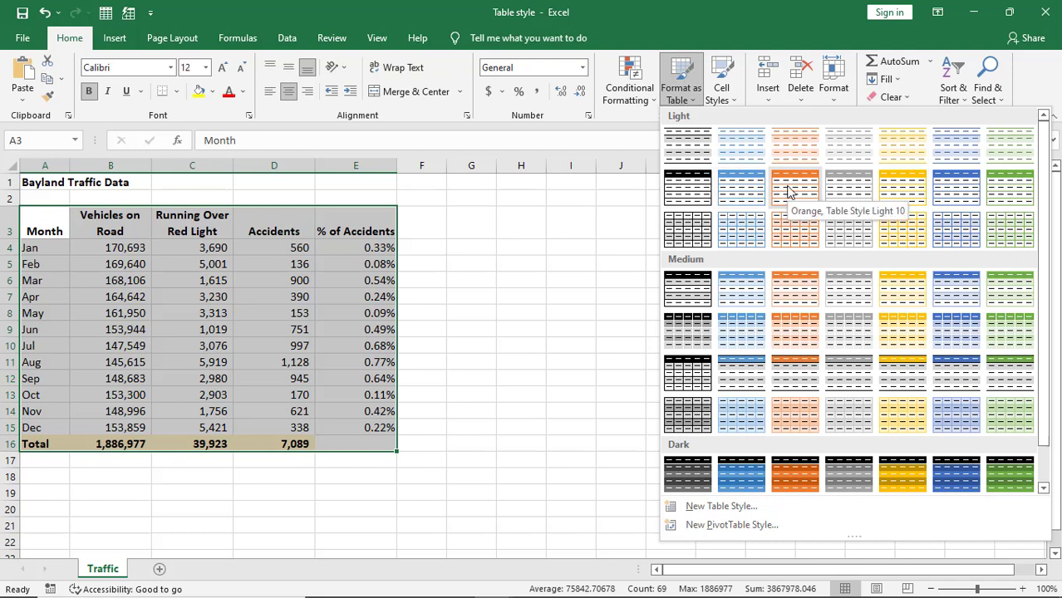
pyautogui.click(688, 194)
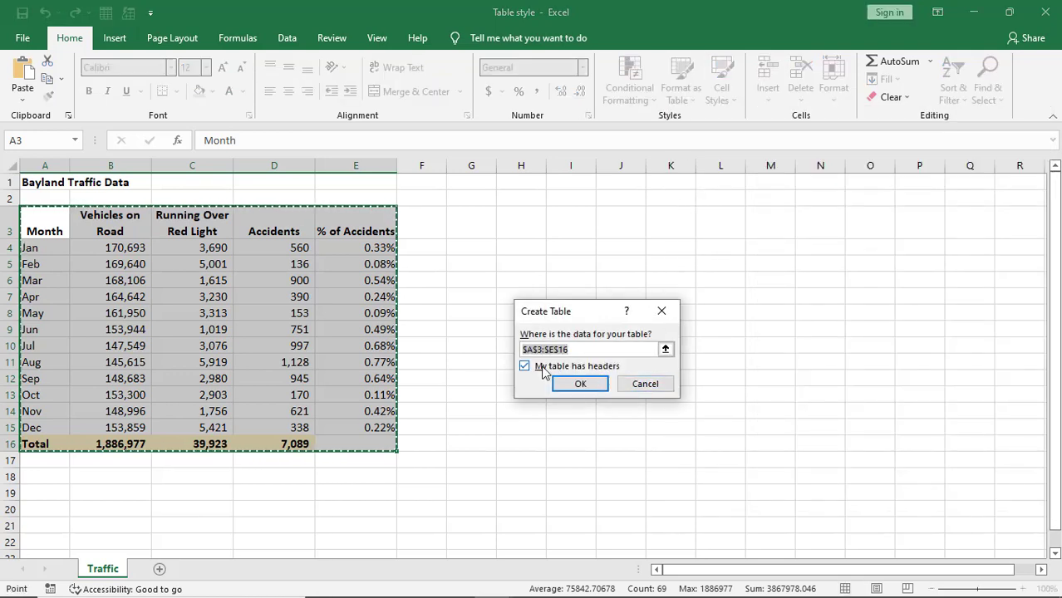
pyautogui.click(582, 386)
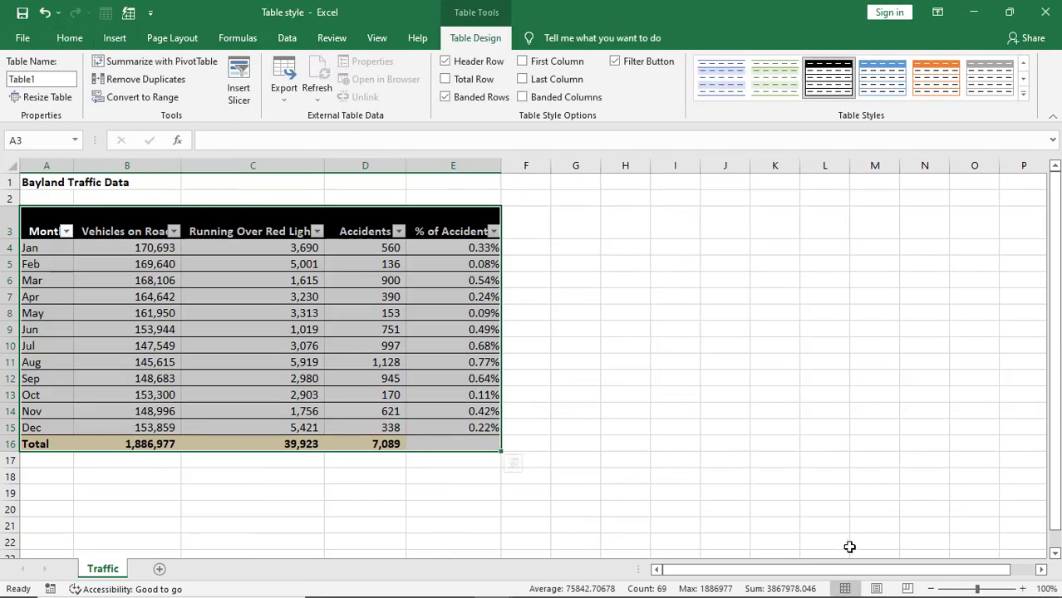
pyautogui.click(721, 499)
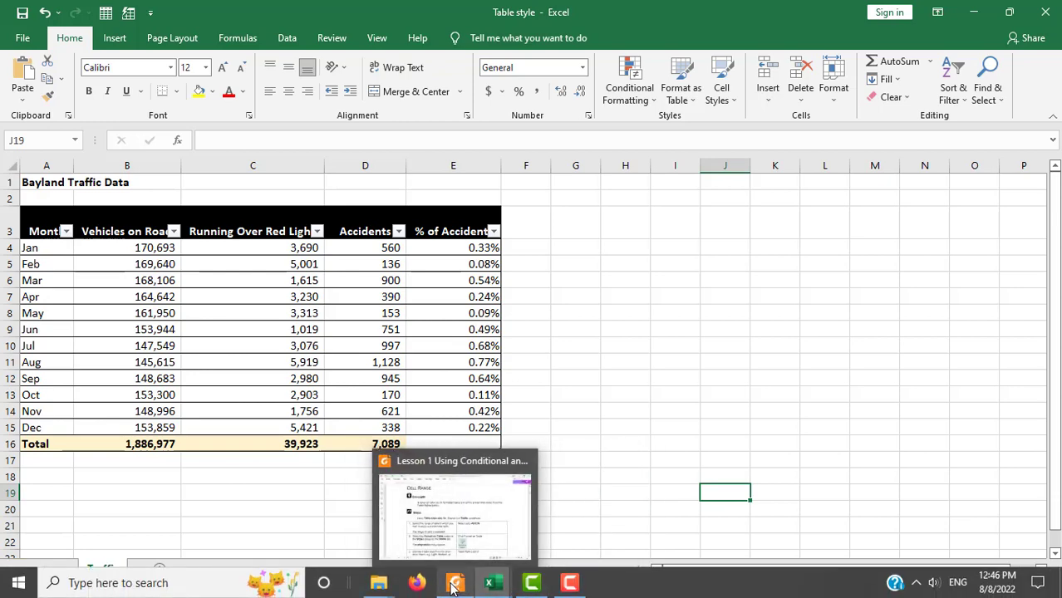
# Review the lesson PDF up to section 1.2 on conditional formats, and close the Table style workbook in Excel without saving
pyautogui.click(453, 583)
pyautogui.scroll(-10, 641, 413)
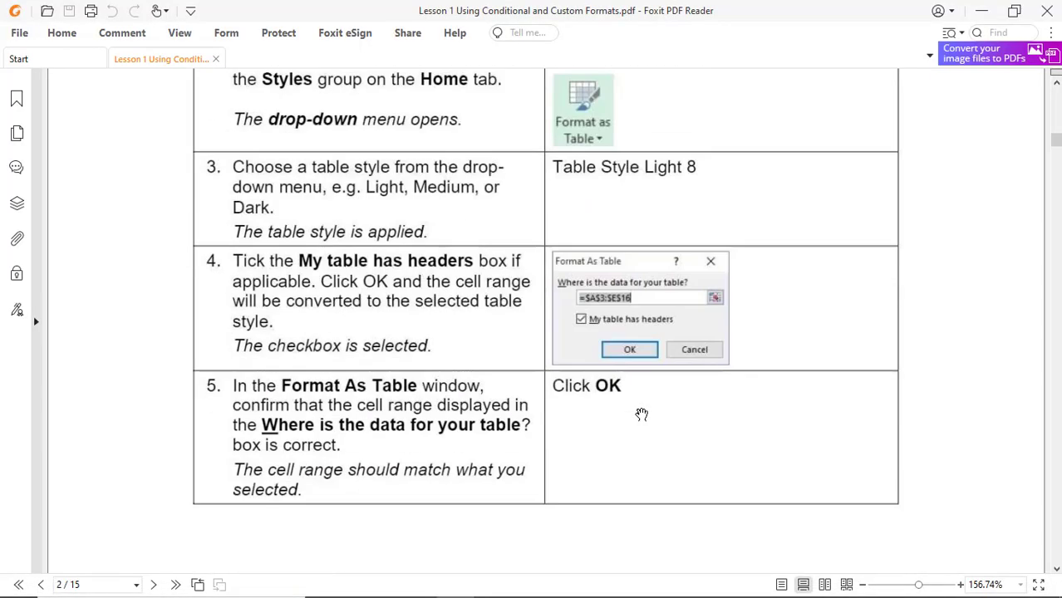
pyautogui.scroll(-10, 640, 415)
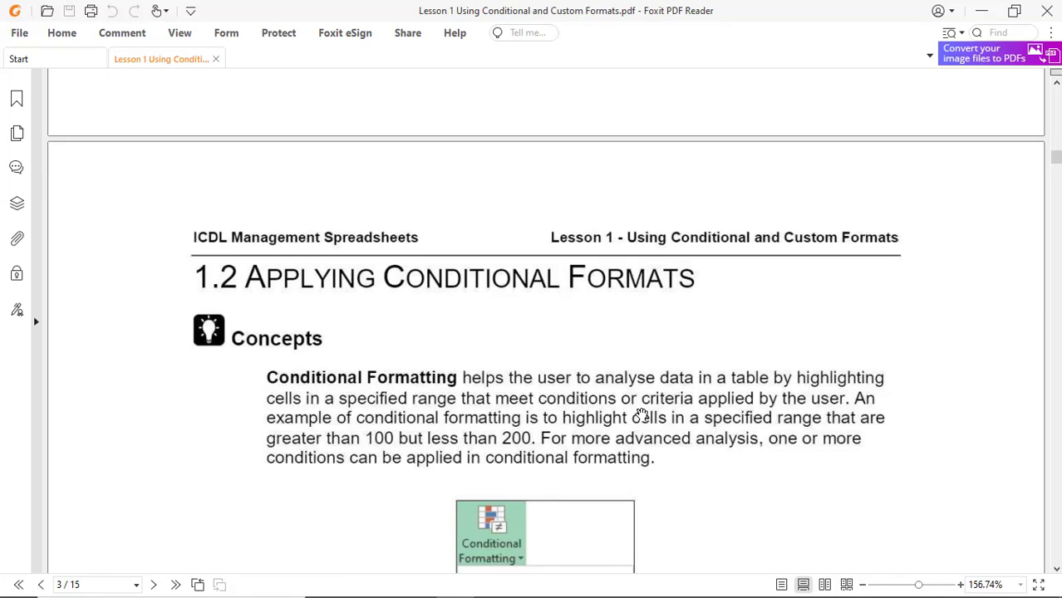
pyautogui.scroll(-3, 469, 332)
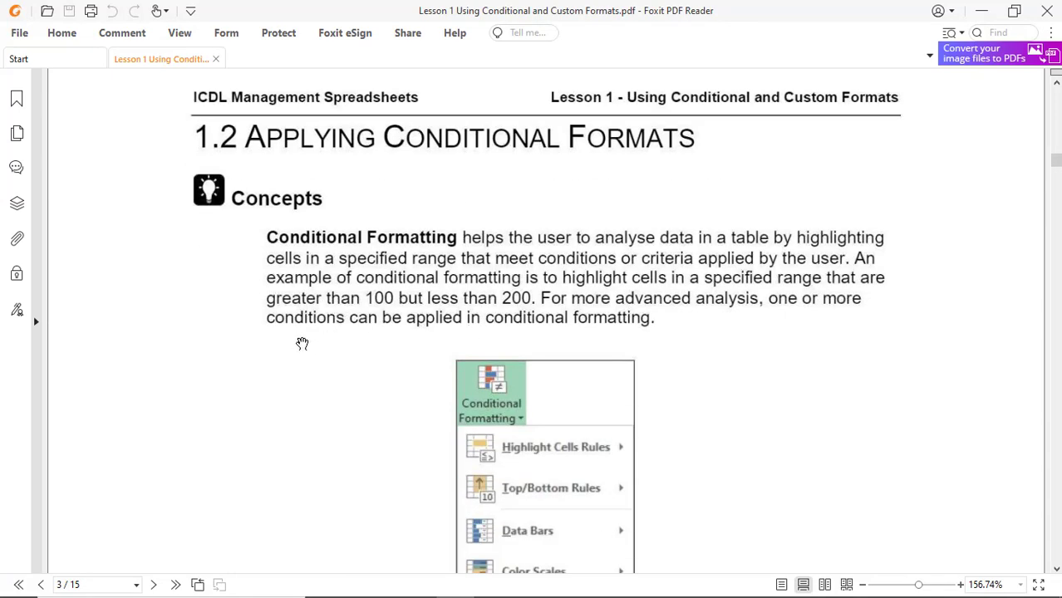
pyautogui.moveTo(569, 591)
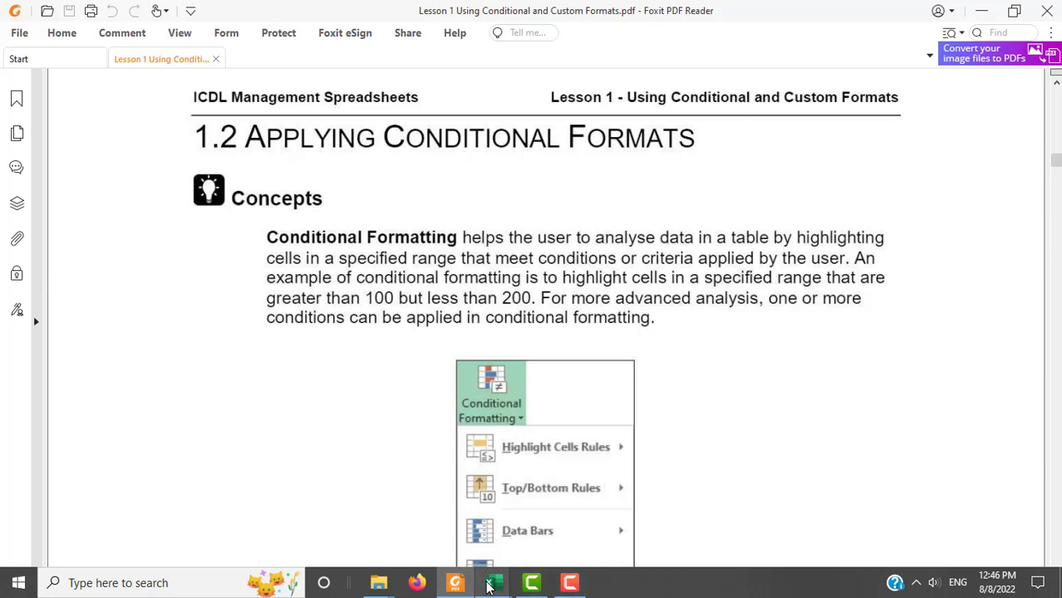
pyautogui.moveTo(490, 586)
pyautogui.click(574, 522)
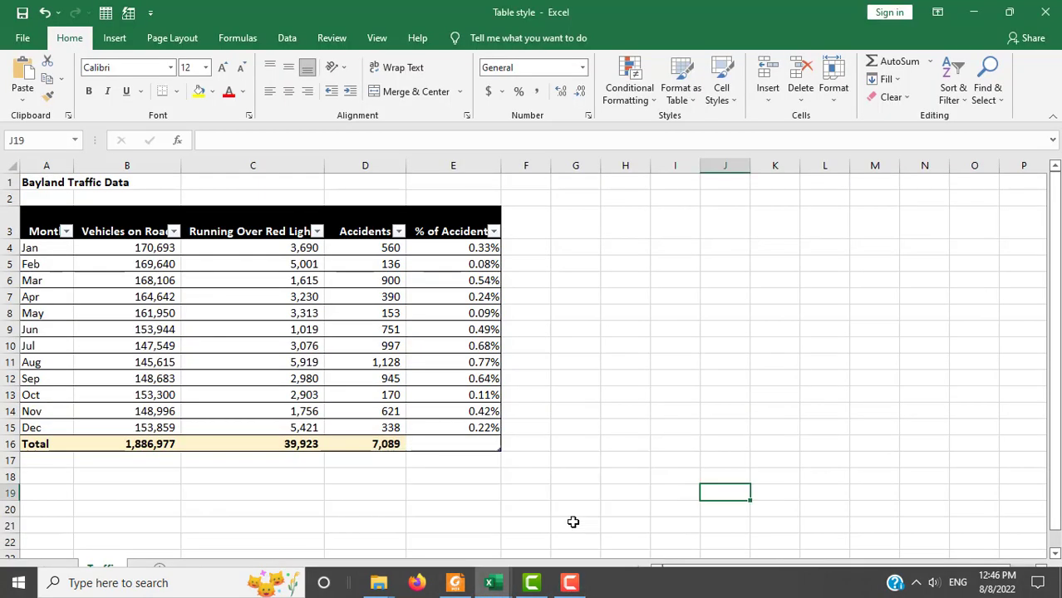
pyautogui.click(1044, 11)
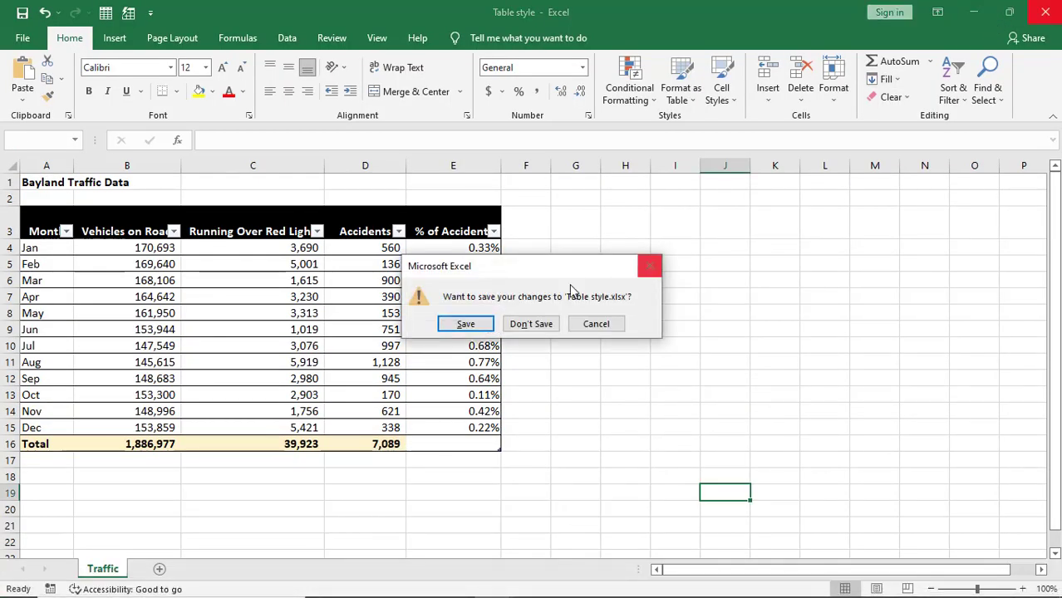
pyautogui.click(544, 327)
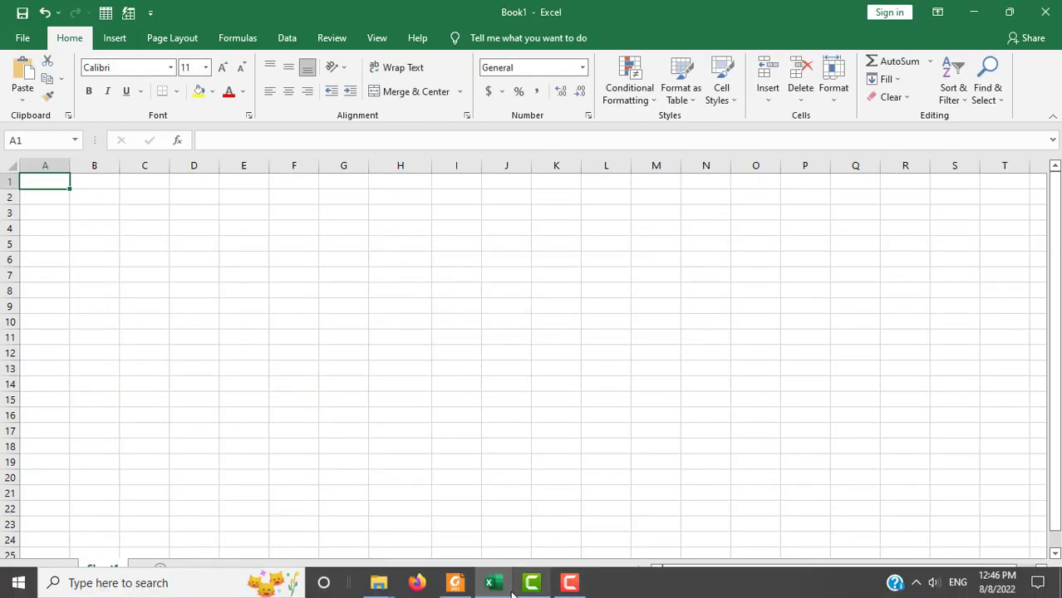
# Check the exercise file named in the lesson PDF, open the Conditional Formatting workbook from File Explorer and enable editing
pyautogui.click(455, 582)
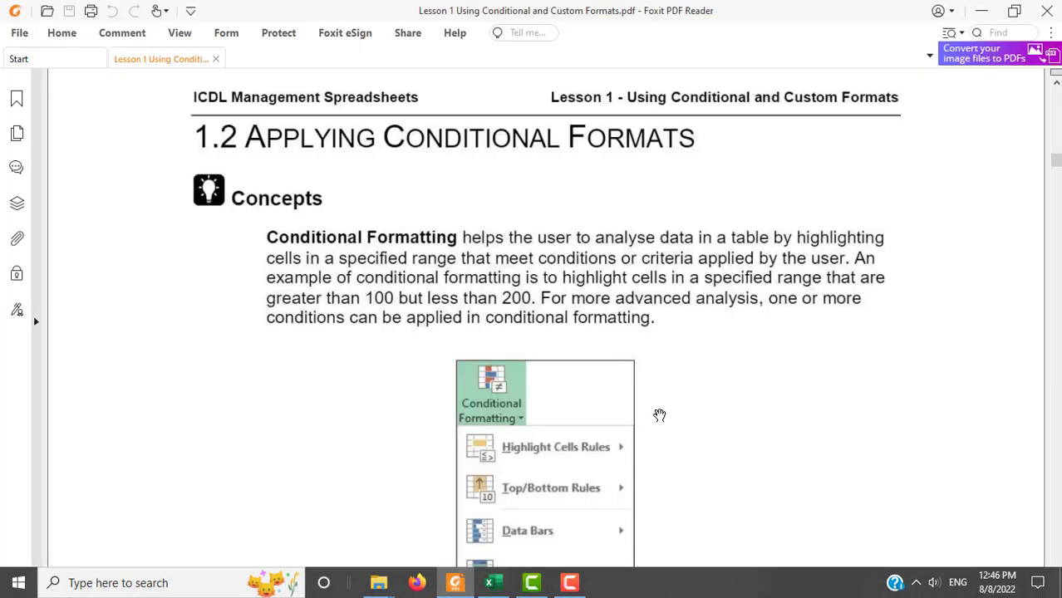
pyautogui.scroll(-5, 659, 415)
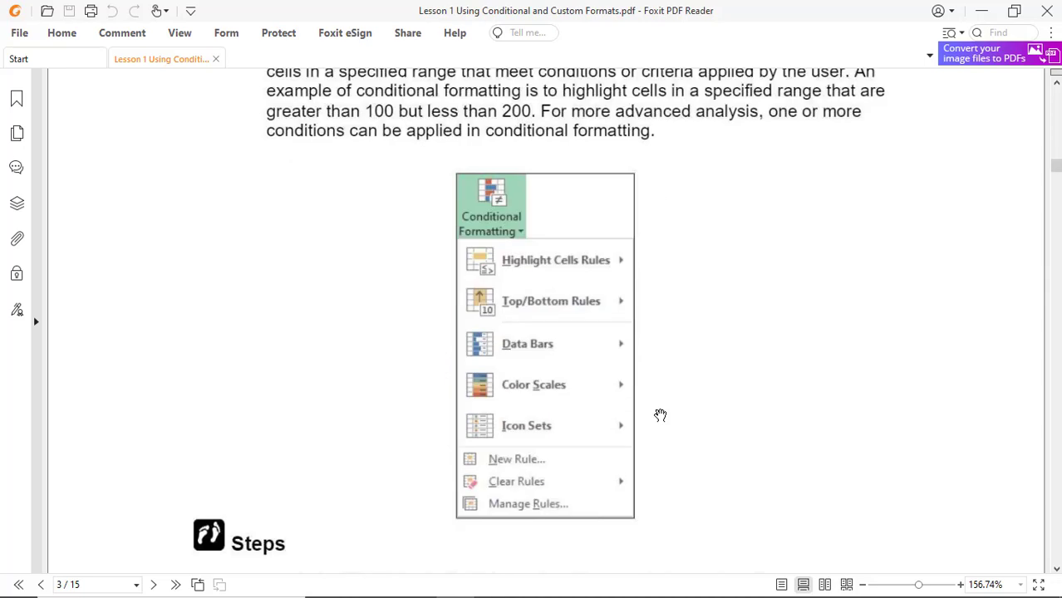
pyautogui.scroll(-2, 659, 415)
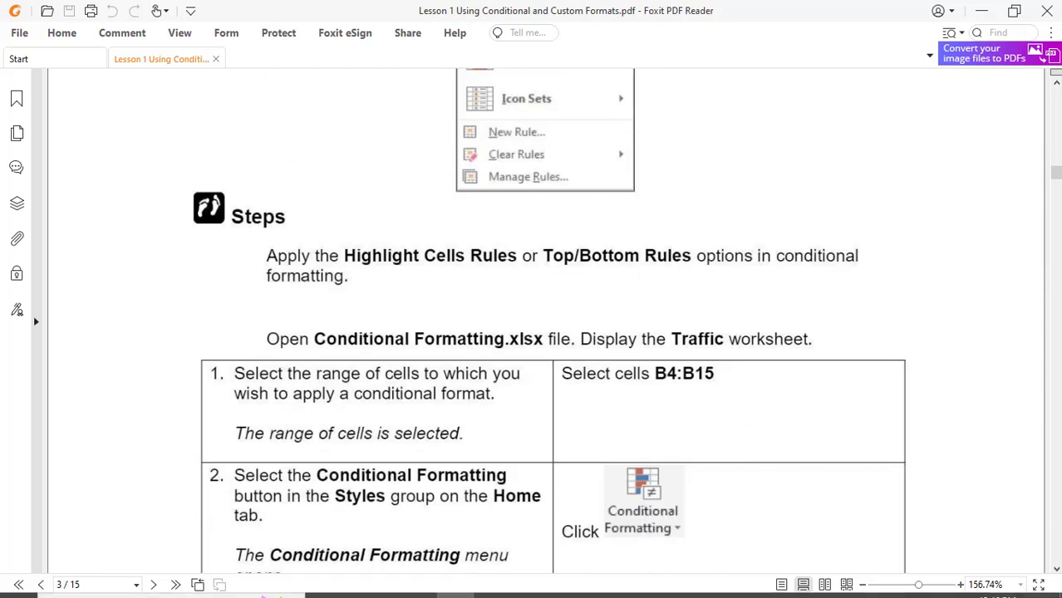
pyautogui.moveTo(375, 586)
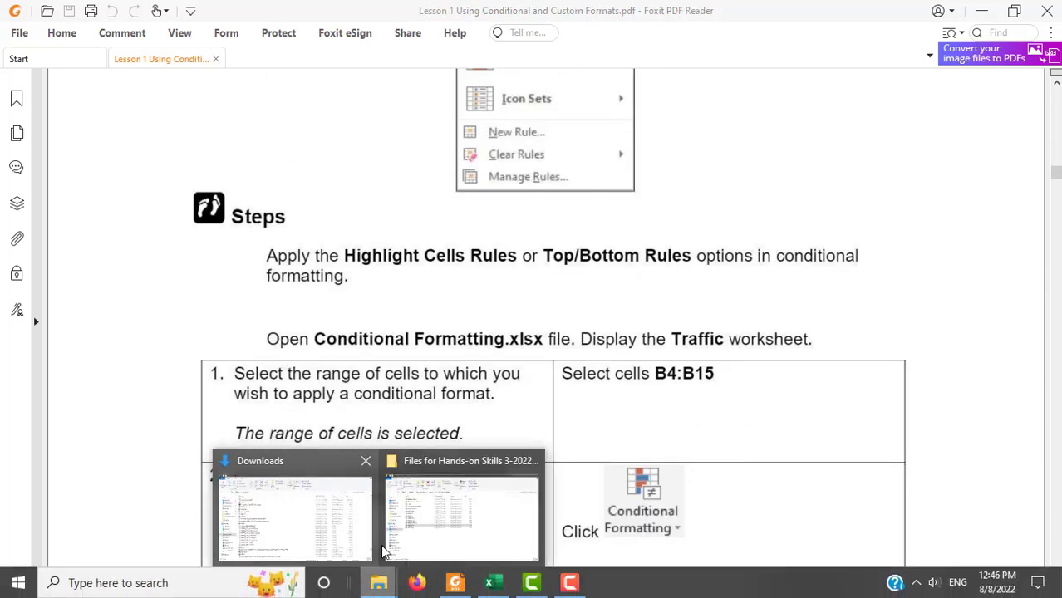
pyautogui.click(407, 542)
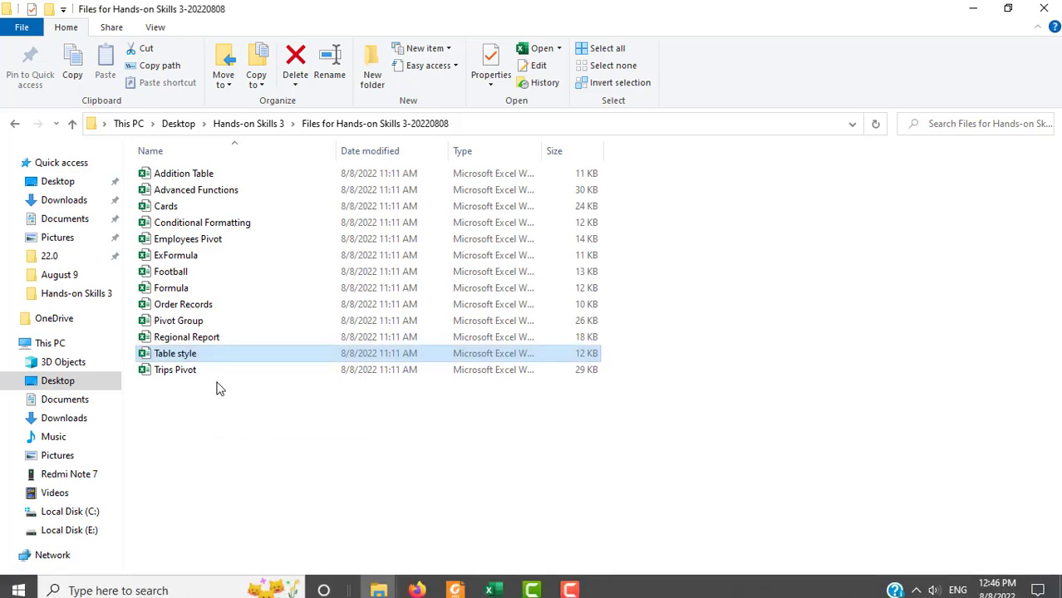
pyautogui.click(184, 226)
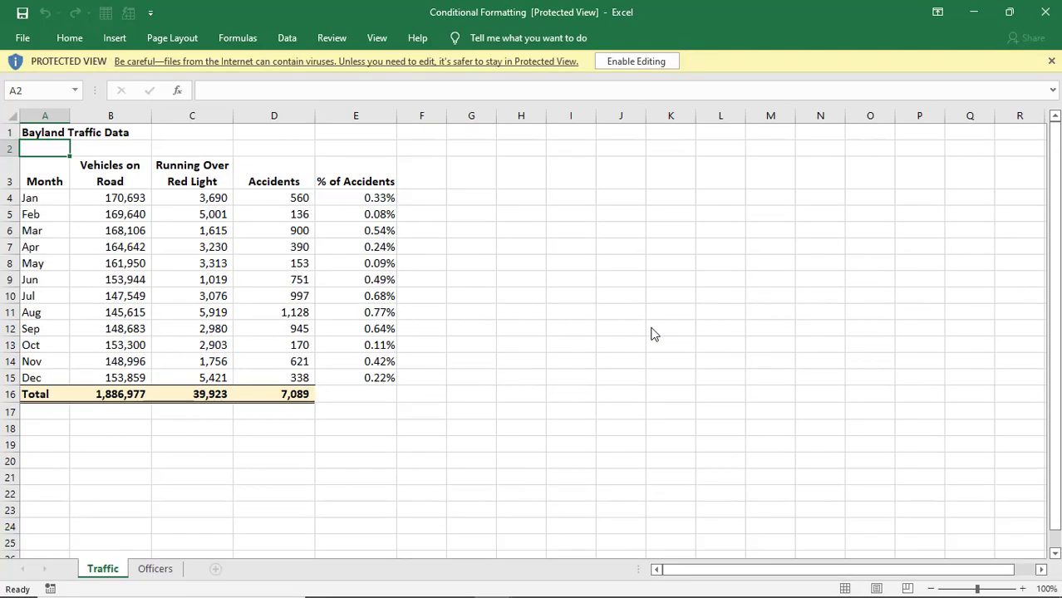
pyautogui.click(638, 65)
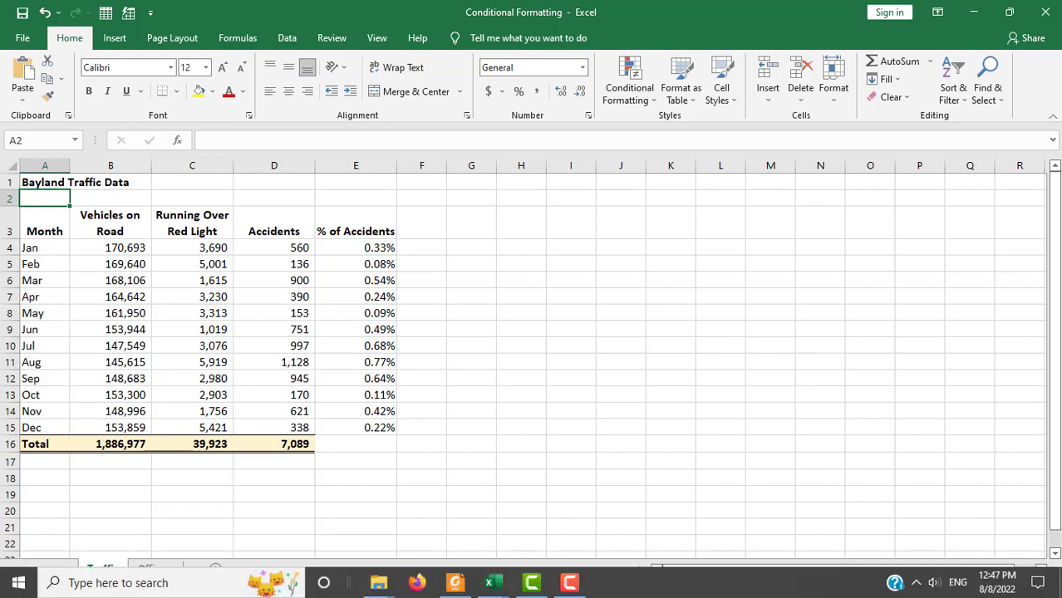
# Consult the first conditional formatting steps in the lesson PDF and select cells A4:E15 on the Traffic sheet in Excel
pyautogui.click(455, 583)
pyautogui.scroll(-3, 760, 422)
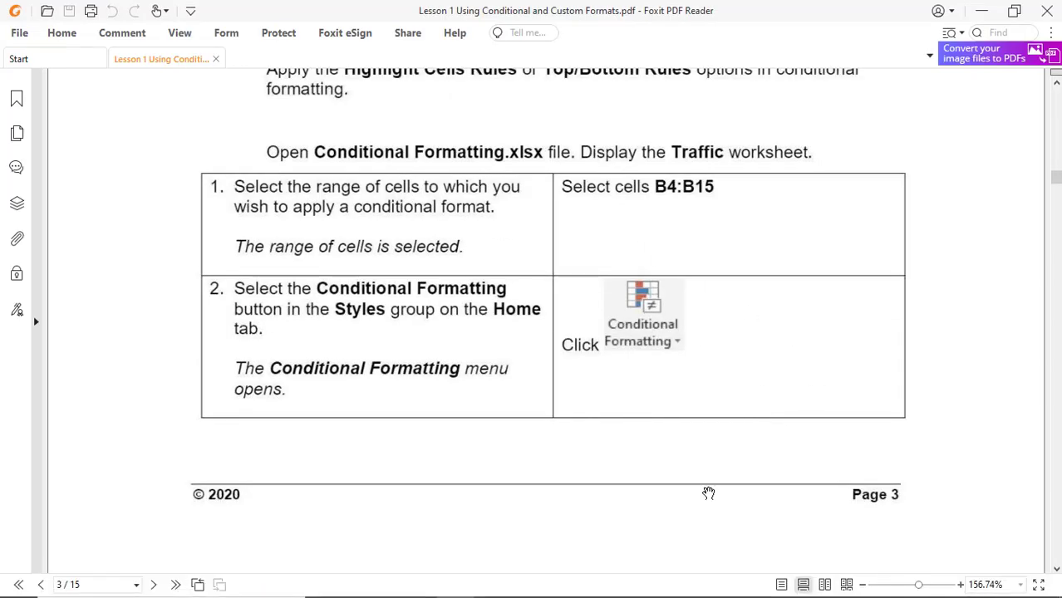
pyautogui.moveTo(568, 587)
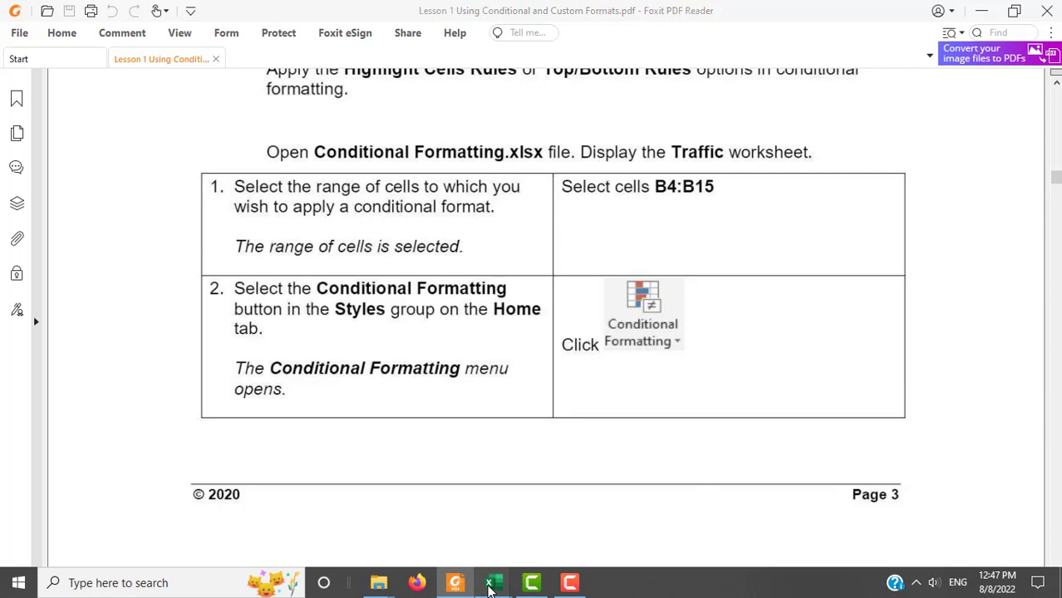
pyautogui.moveTo(490, 581)
pyautogui.click(561, 551)
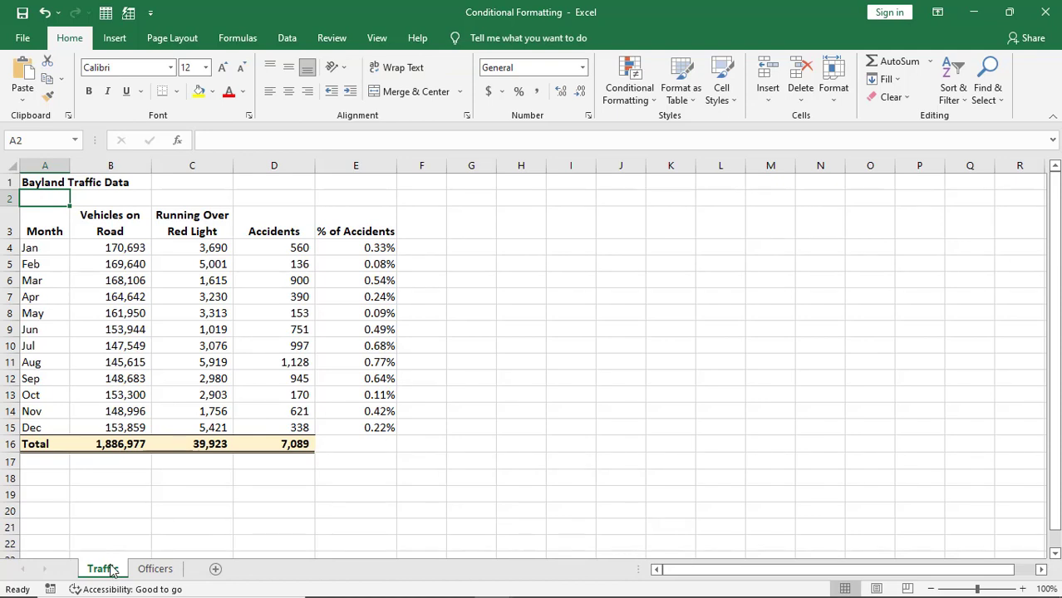
pyautogui.click(31, 249)
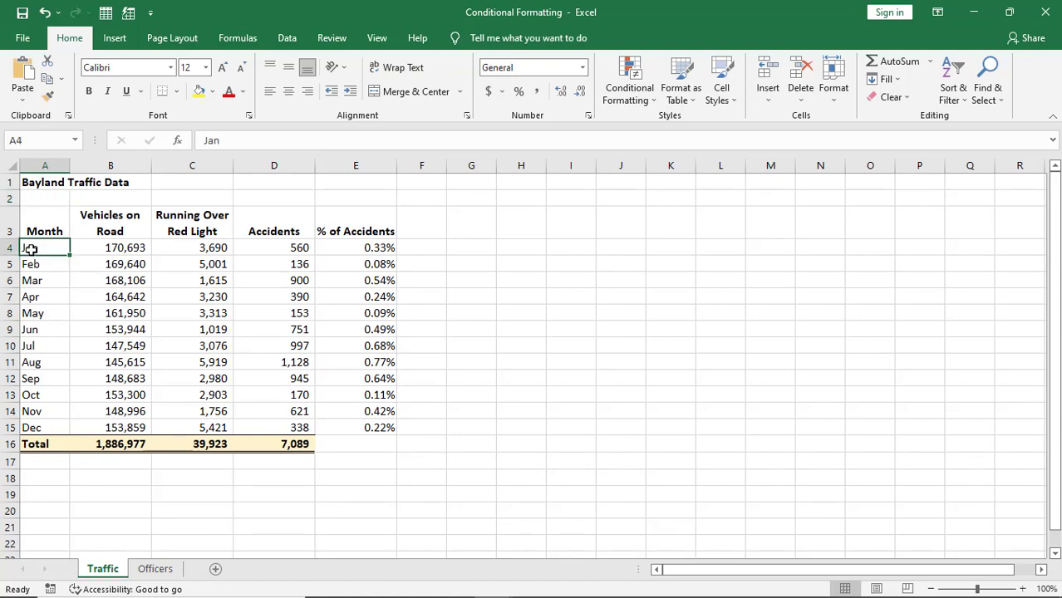
pyautogui.moveTo(30, 249); pyautogui.dragTo(386, 424)
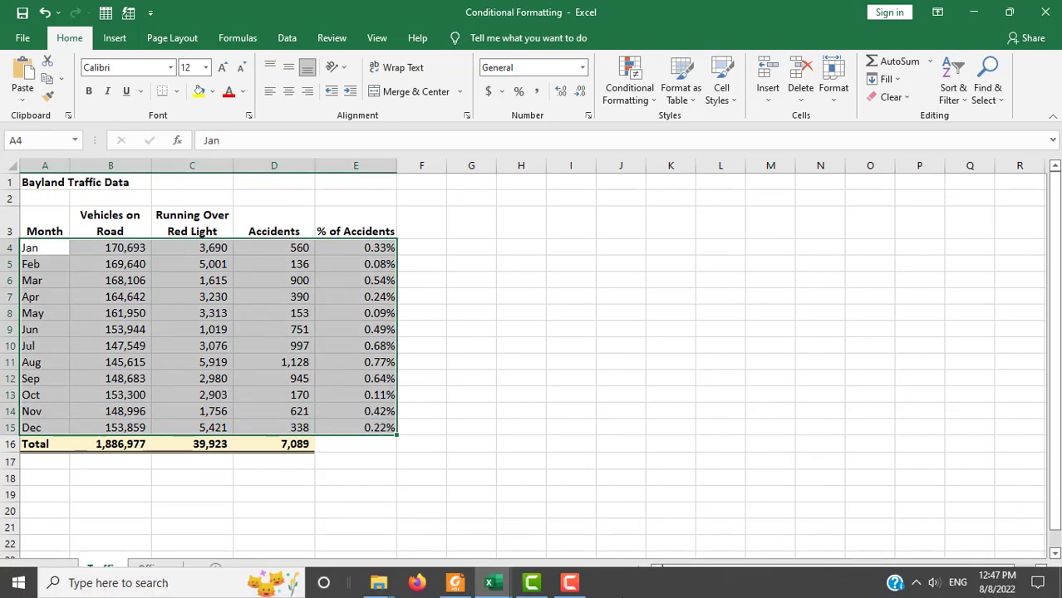
# Review steps 3 to 8 of the conditional formatting exercise in the lesson PDF in Foxit PDF Reader
pyautogui.click(454, 582)
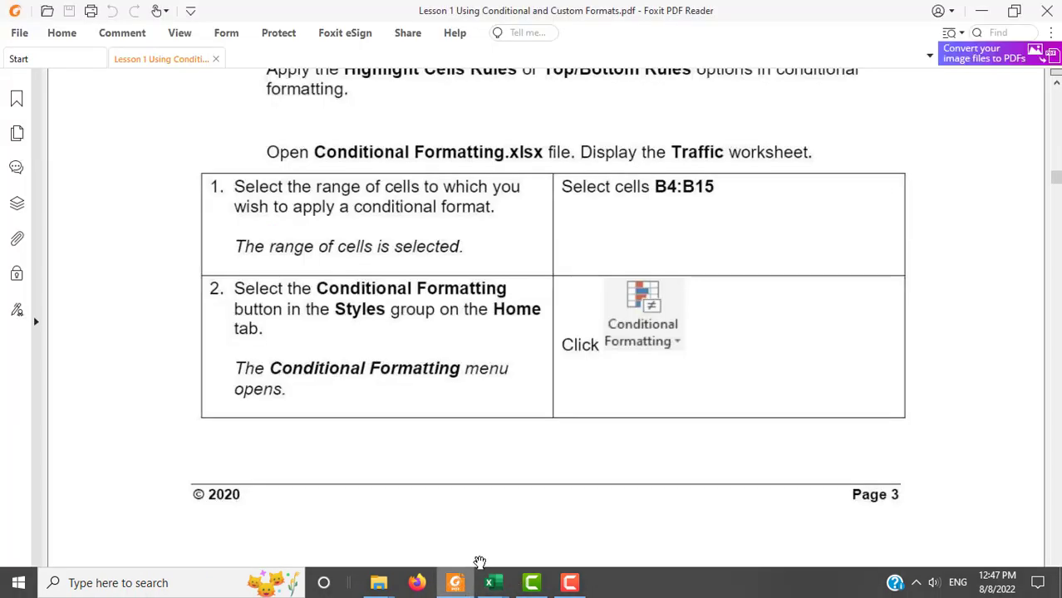
pyautogui.scroll(-3, 563, 465)
pyautogui.scroll(-3, 563, 466)
pyautogui.scroll(-2, 563, 465)
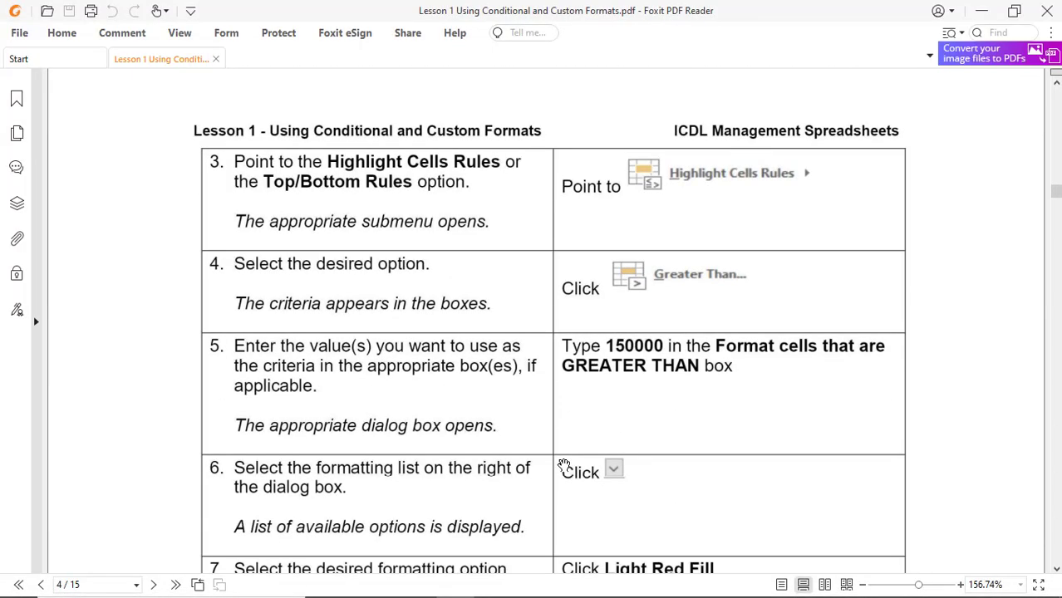
pyautogui.scroll(-2, 662, 426)
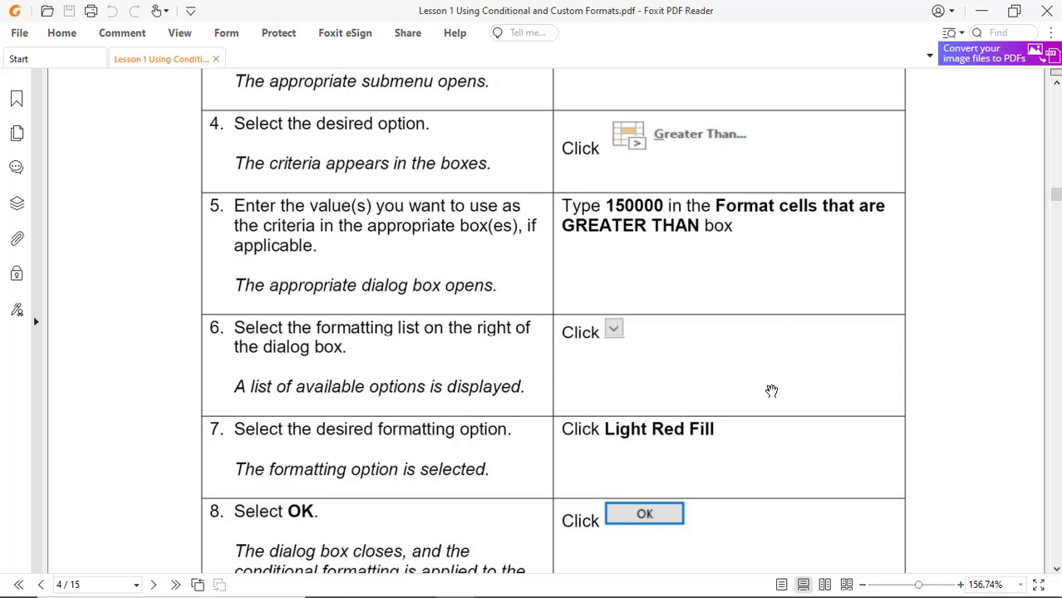
pyautogui.scroll(-3, 770, 391)
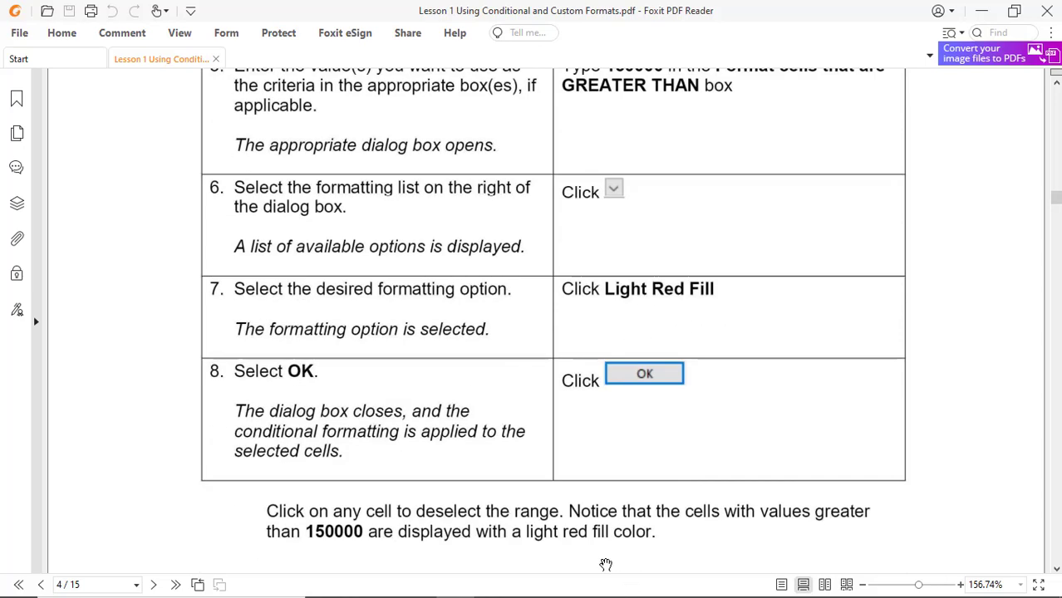
pyautogui.scroll(1, 559, 445)
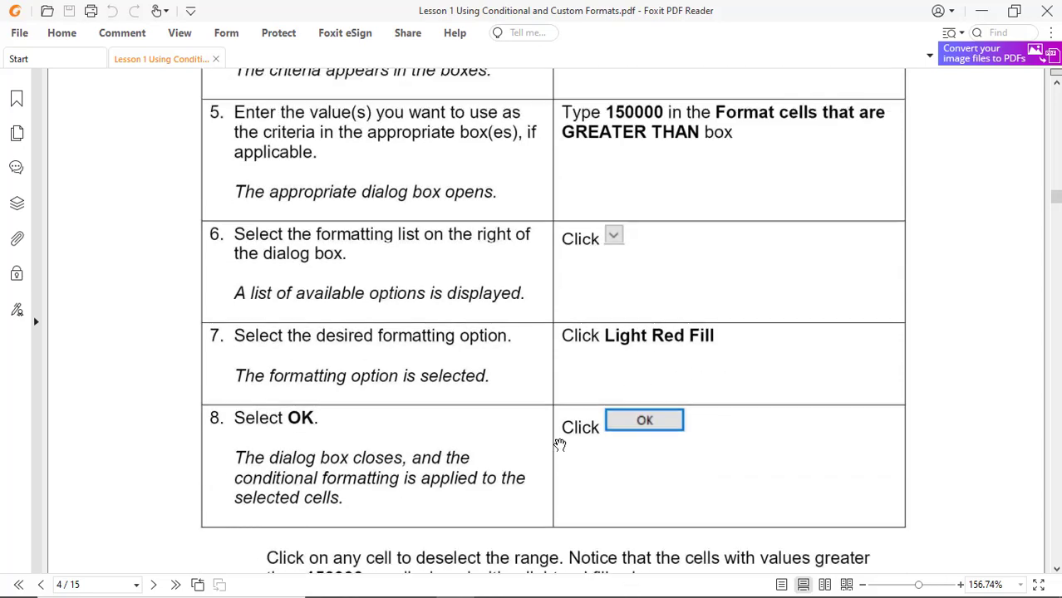
pyautogui.scroll(1, 543, 500)
pyautogui.moveTo(465, 594)
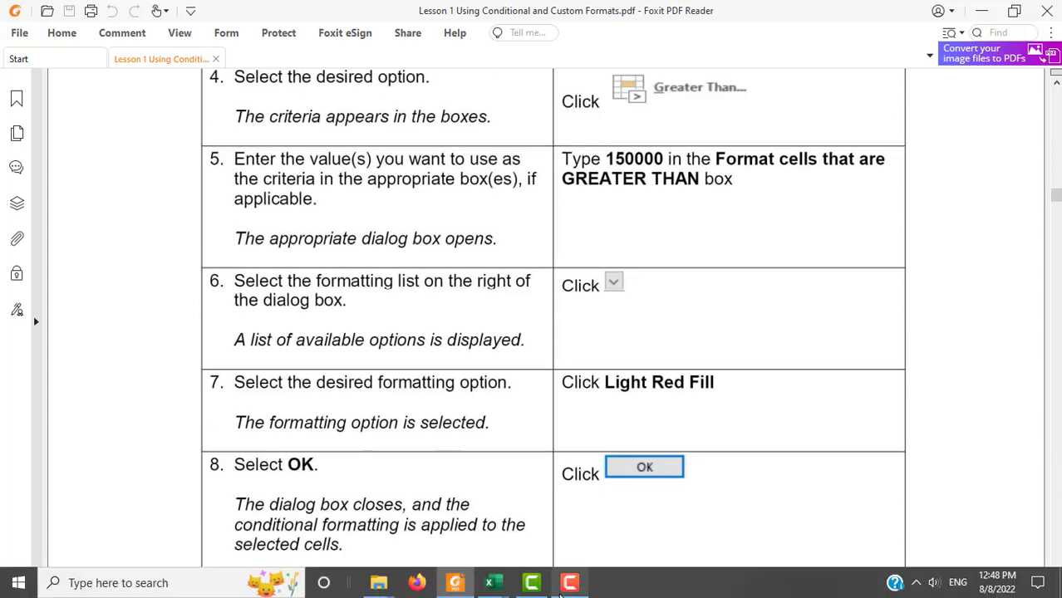
# Return to the Conditional Formatting workbook in Excel and set up a Greater Than highlight rule of 150000 for cells A4:E15
pyautogui.moveTo(492, 582)
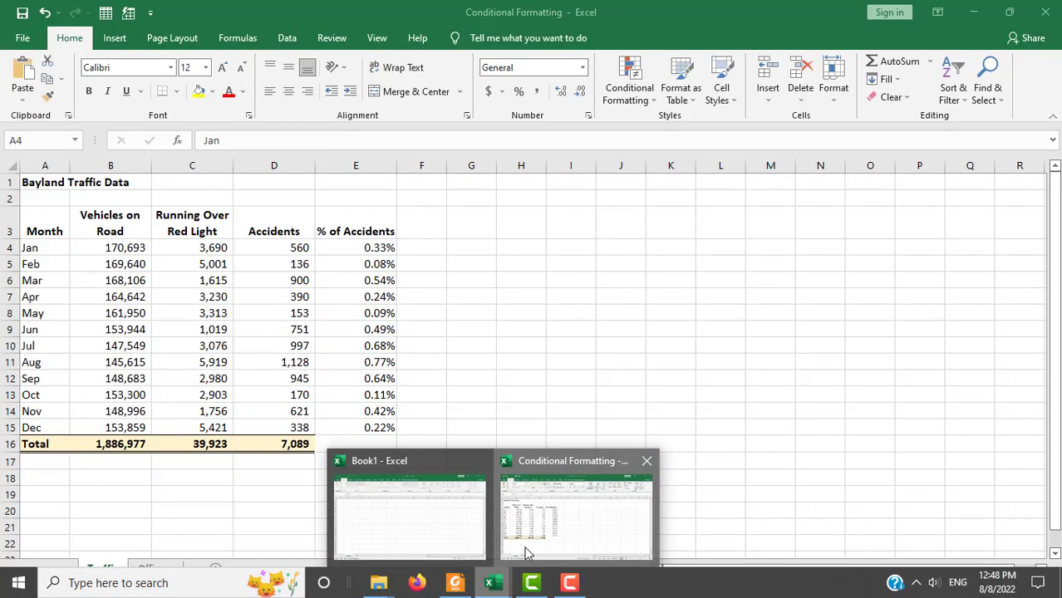
pyautogui.click(525, 553)
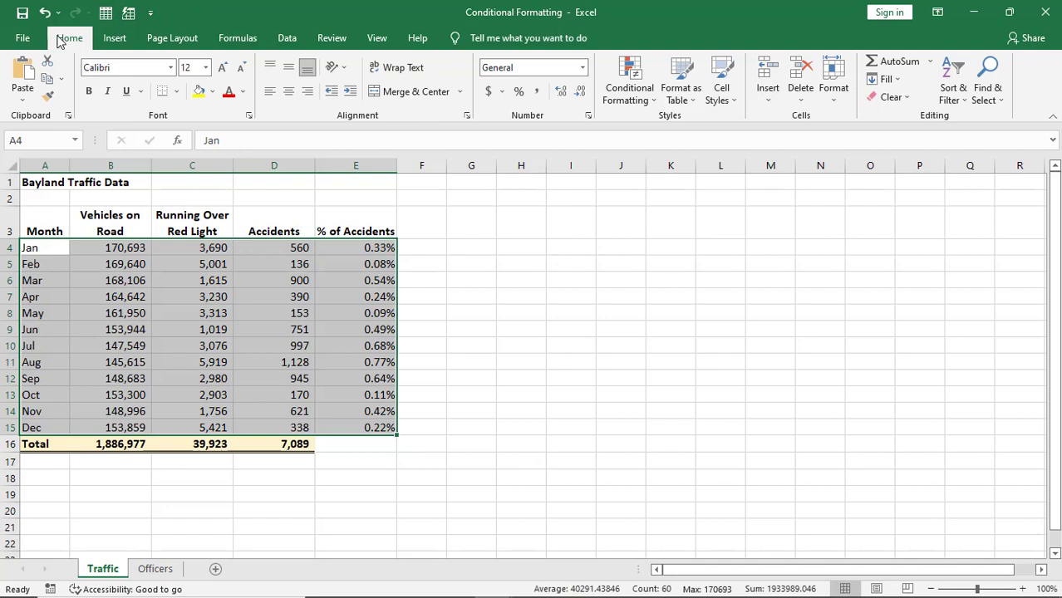
pyautogui.click(653, 98)
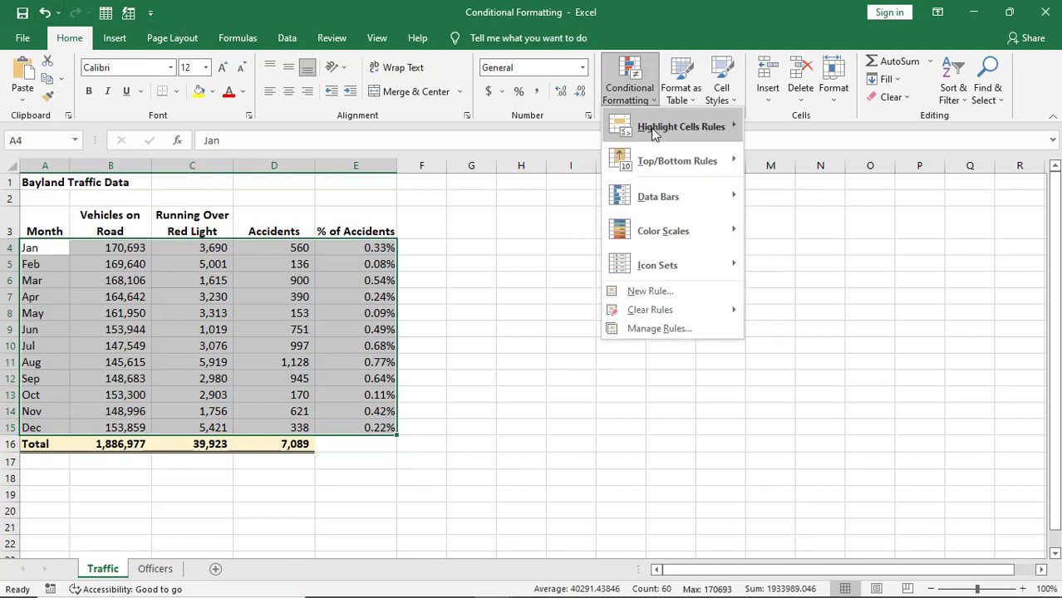
pyautogui.moveTo(654, 134)
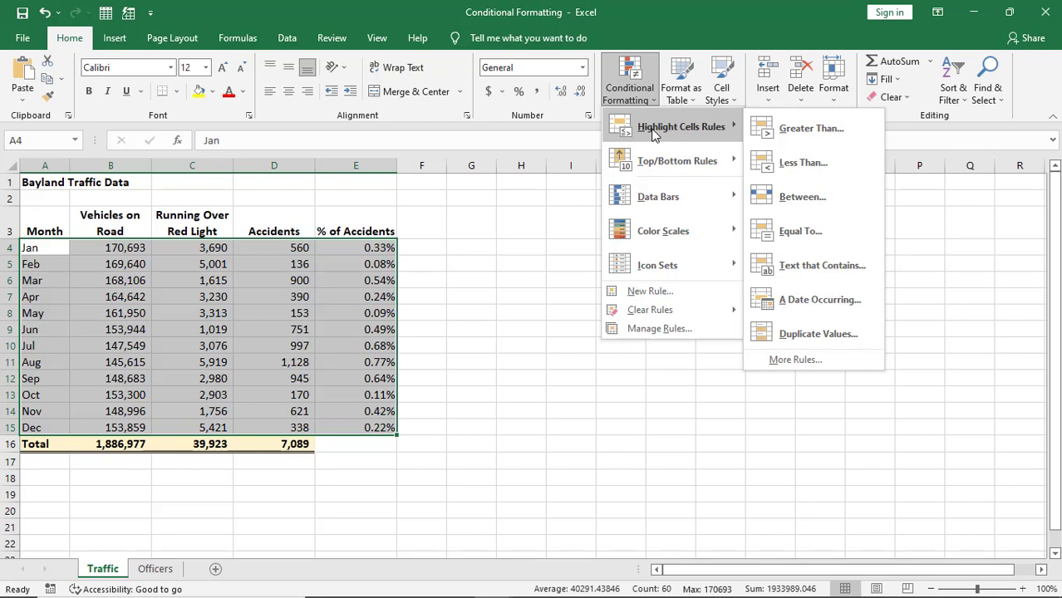
pyautogui.click(815, 130)
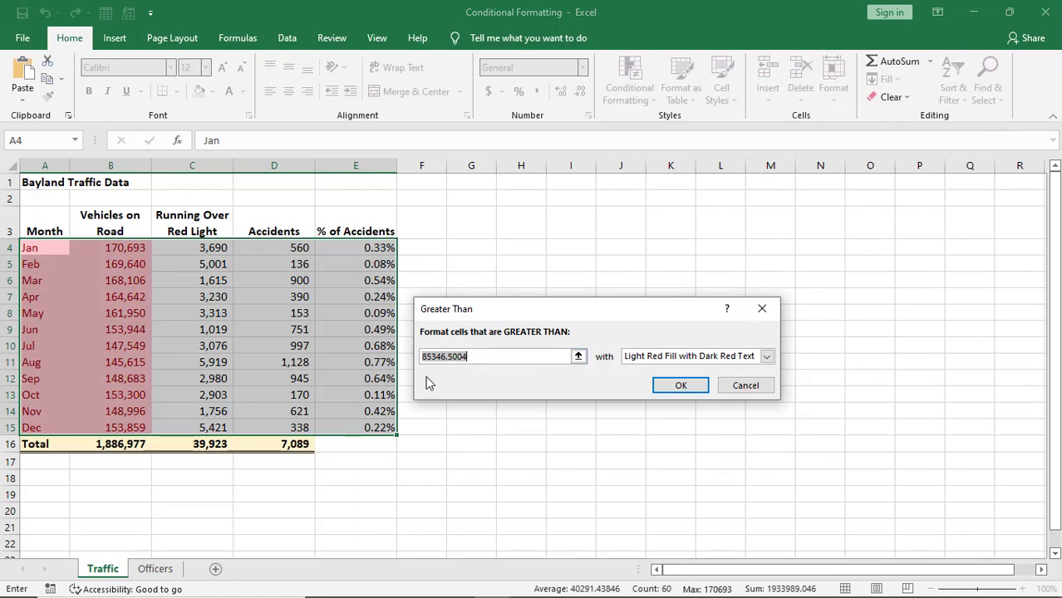
pyautogui.write('1')
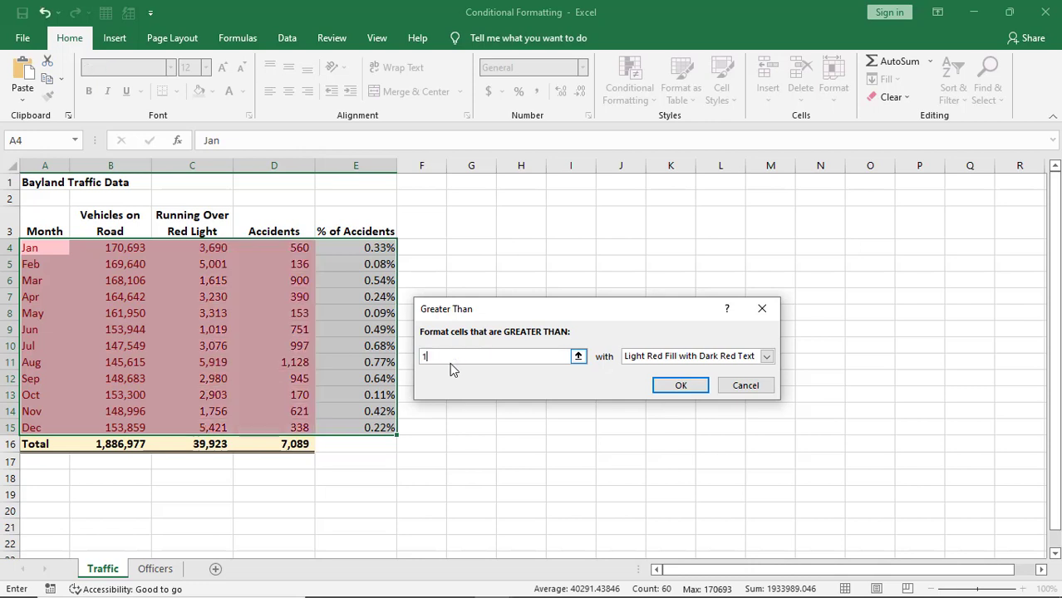
pyautogui.write('5000')
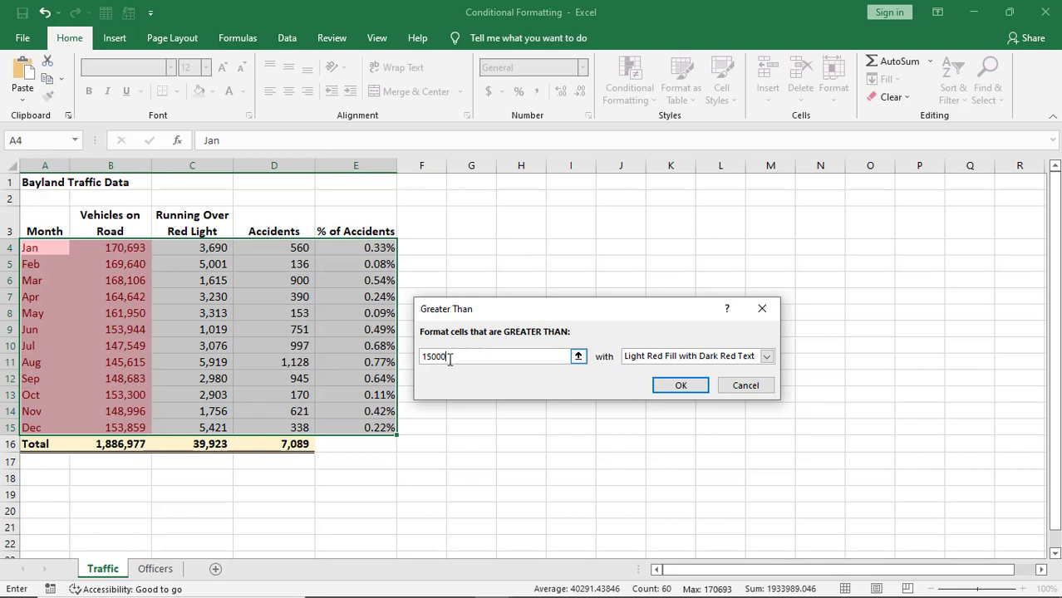
pyautogui.write('0')
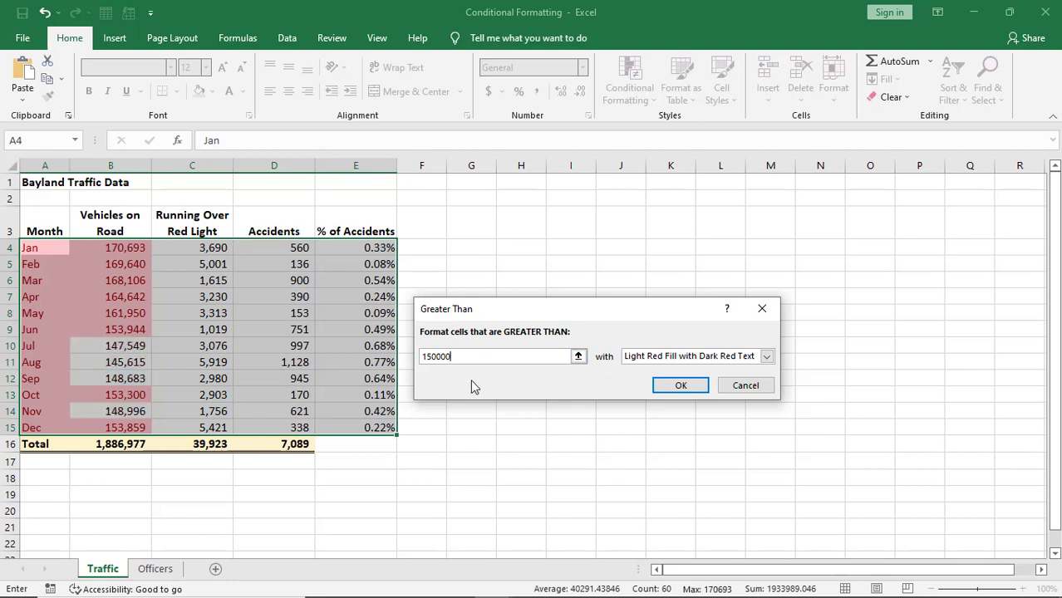
# Check the required formatting option in the lesson PDF and set the Greater Than rule's format to Light Red Fill in Excel
pyautogui.moveTo(408, 595)
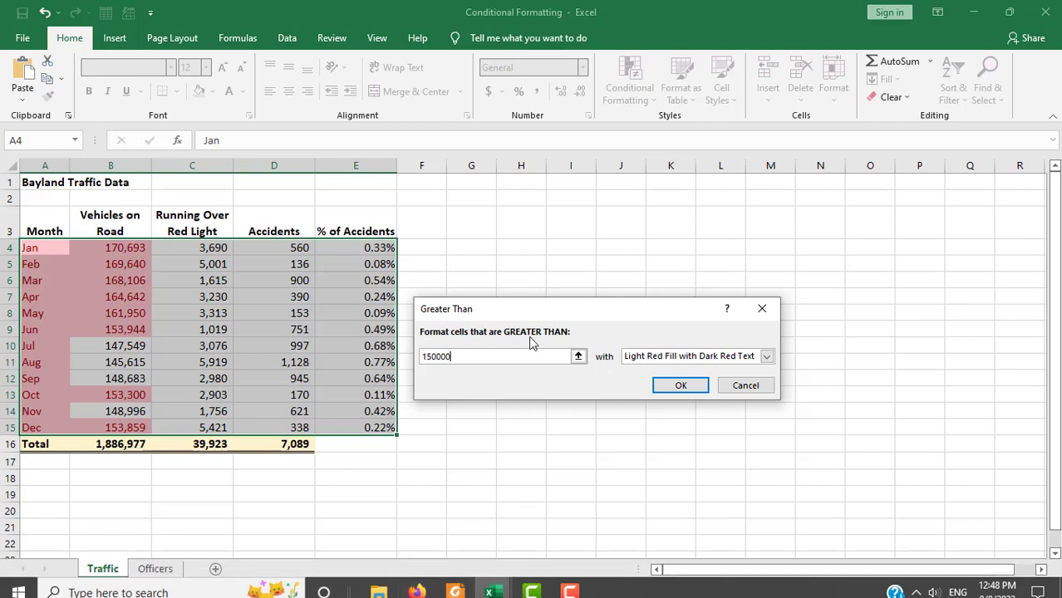
pyautogui.click(453, 584)
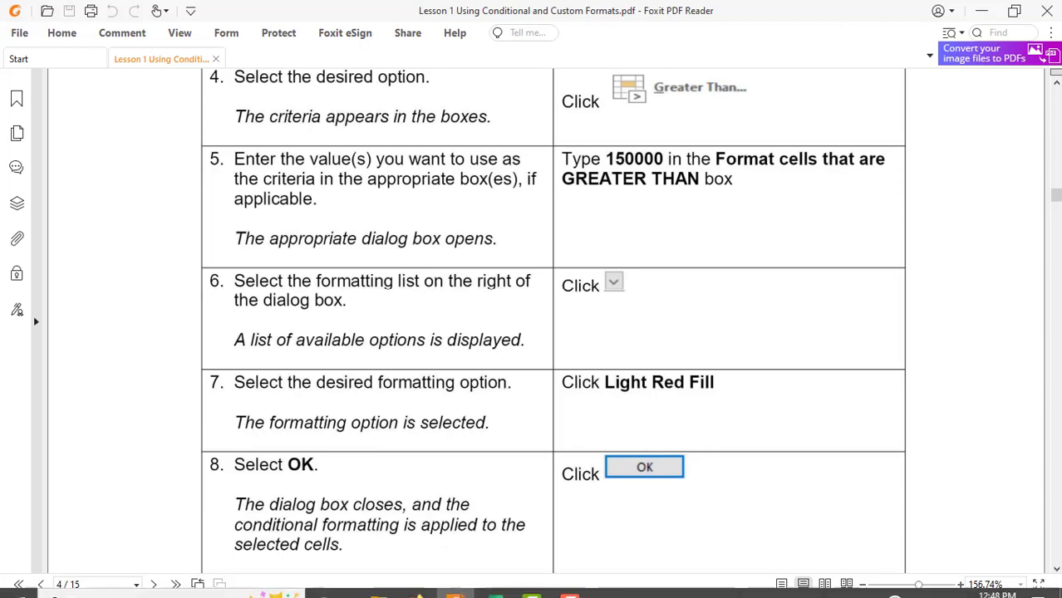
pyautogui.moveTo(577, 586)
pyautogui.moveTo(492, 584)
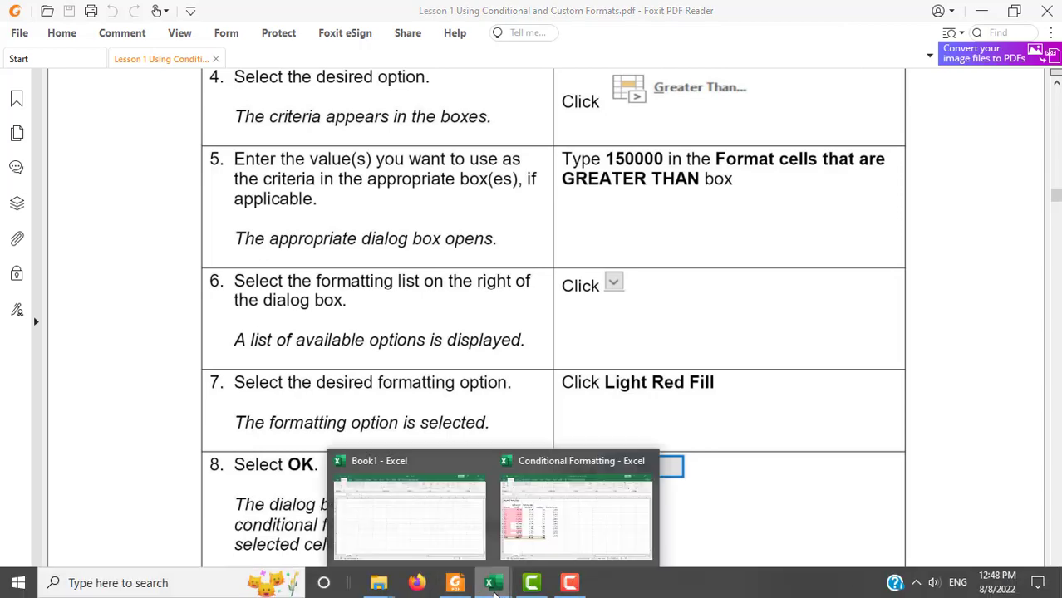
pyautogui.click(560, 538)
pyautogui.click(766, 357)
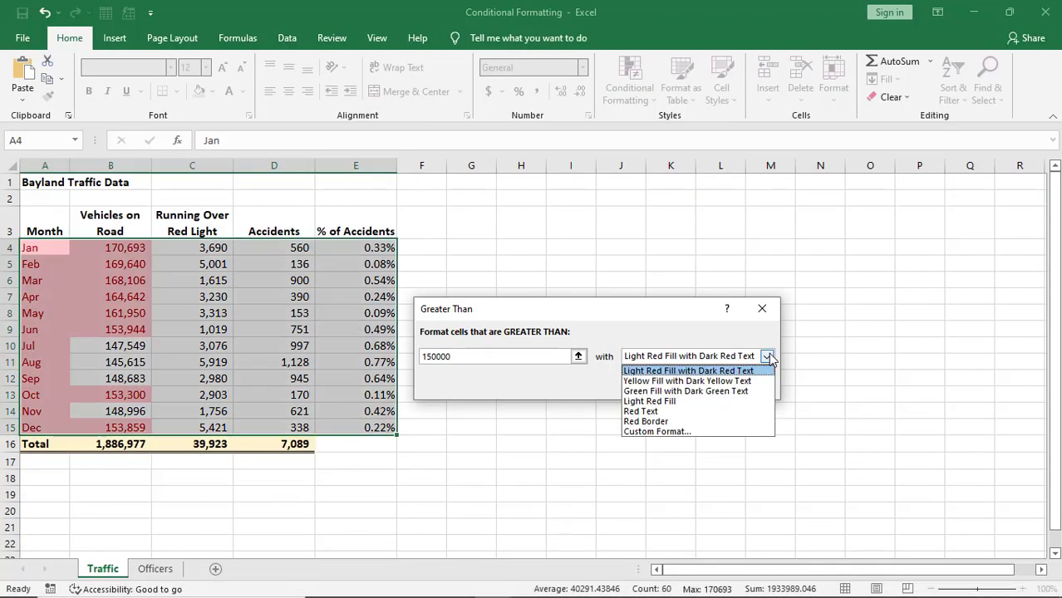
pyautogui.click(664, 401)
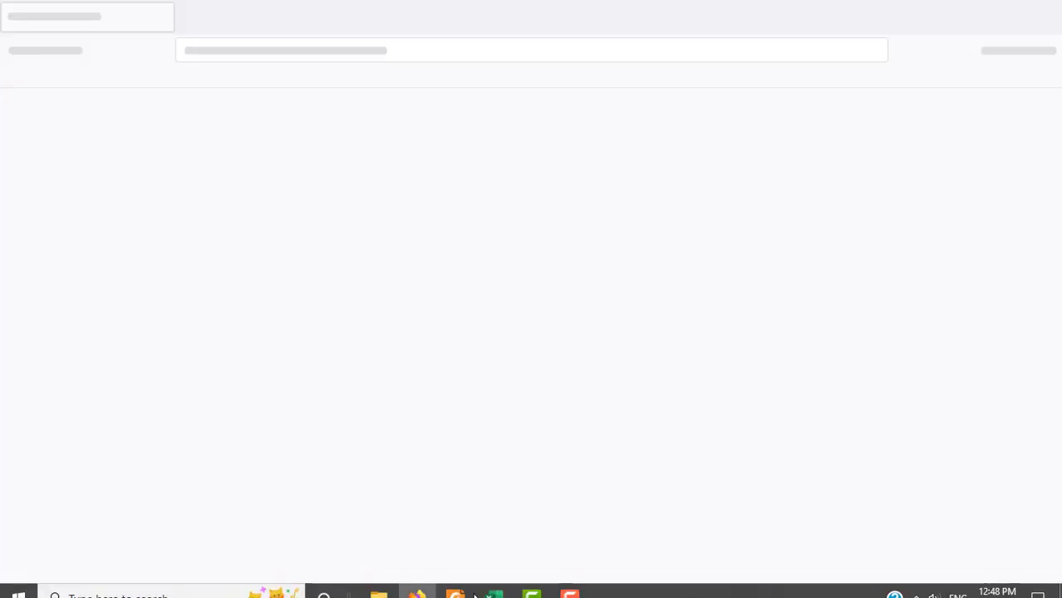
# Check the lesson PDF's example of the Greater Than rule, then apply the rule to A4:E15 in Excel and undo it
pyautogui.click(455, 581)
pyautogui.scroll(-5, 713, 418)
pyautogui.scroll(-10, 713, 418)
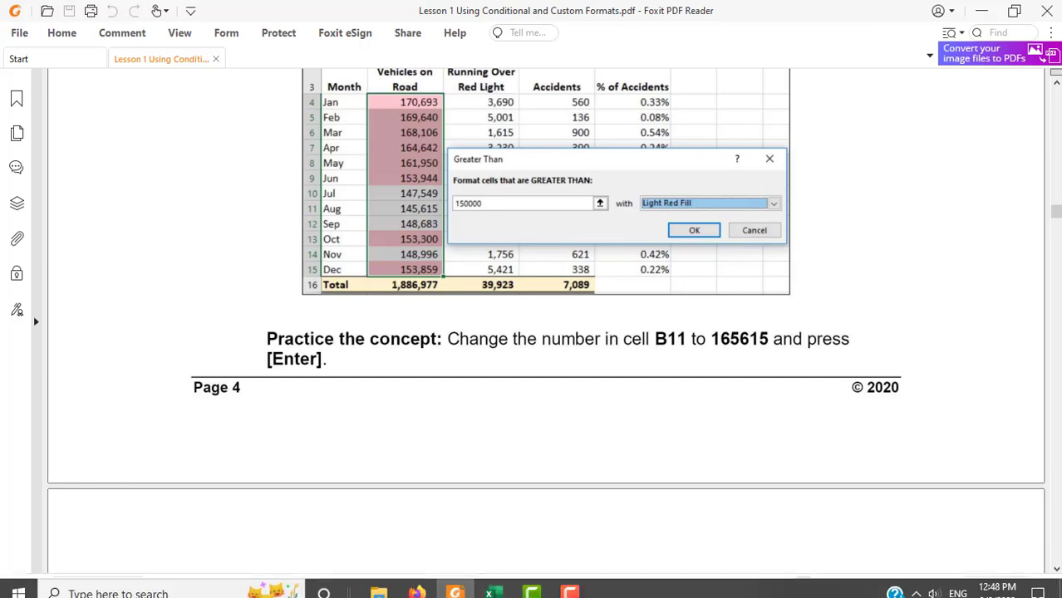
pyautogui.moveTo(493, 586)
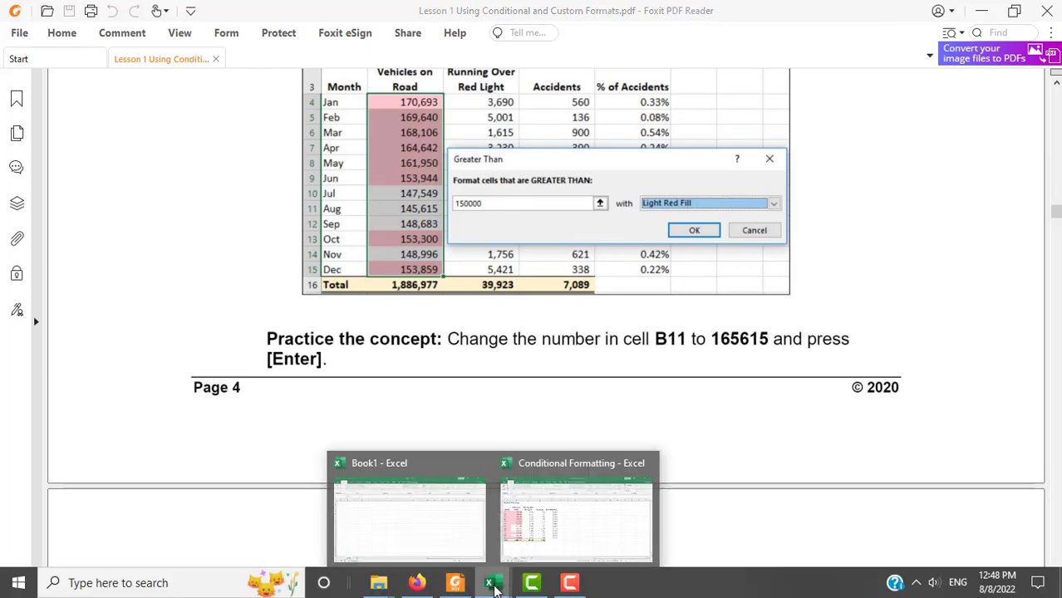
pyautogui.click(532, 524)
pyautogui.click(679, 387)
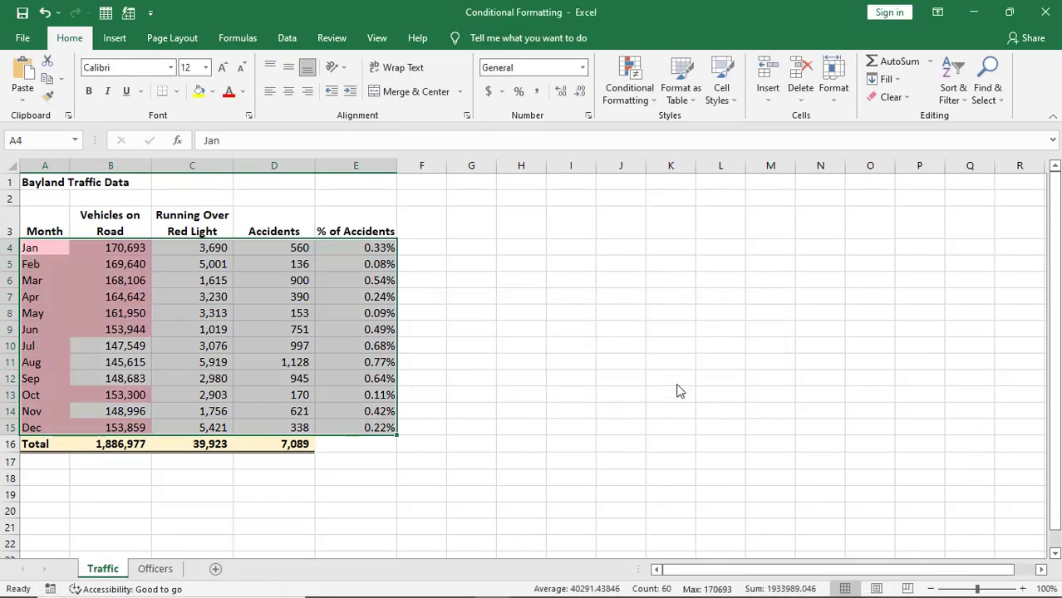
pyautogui.click(677, 382)
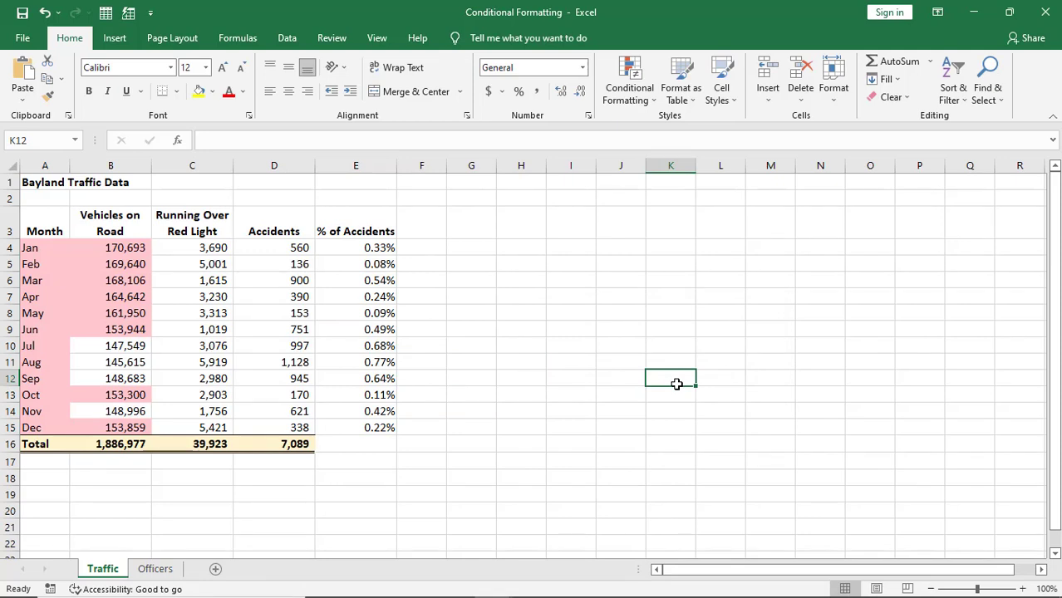
pyautogui.click(45, 12)
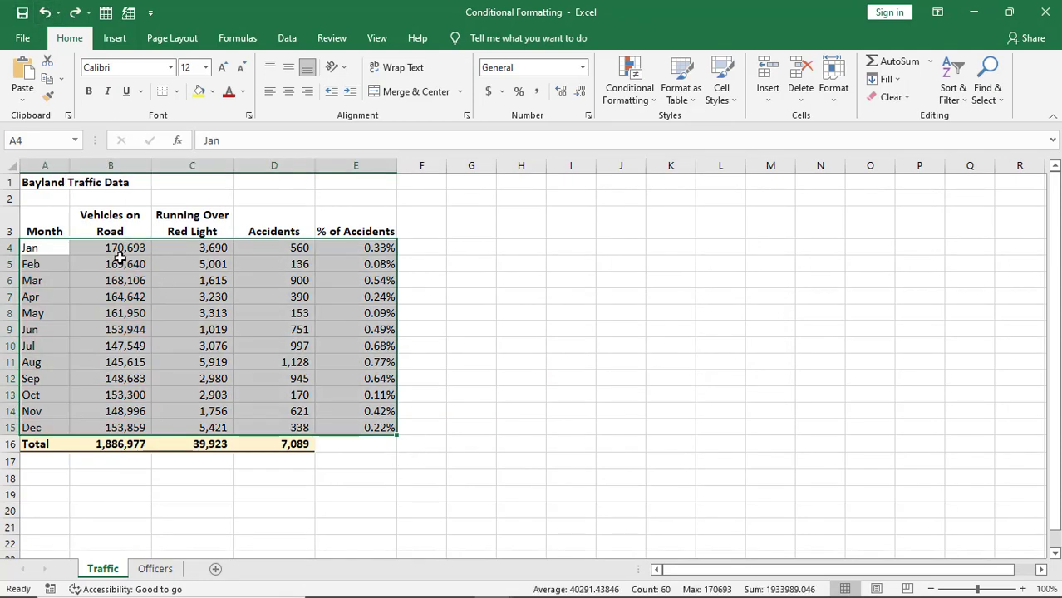
# Apply a Greater Than highlight rule to cells B4:E15 for values above 150000, with Light Red Fill, and deselect the range
pyautogui.moveTo(114, 248); pyautogui.dragTo(358, 426)
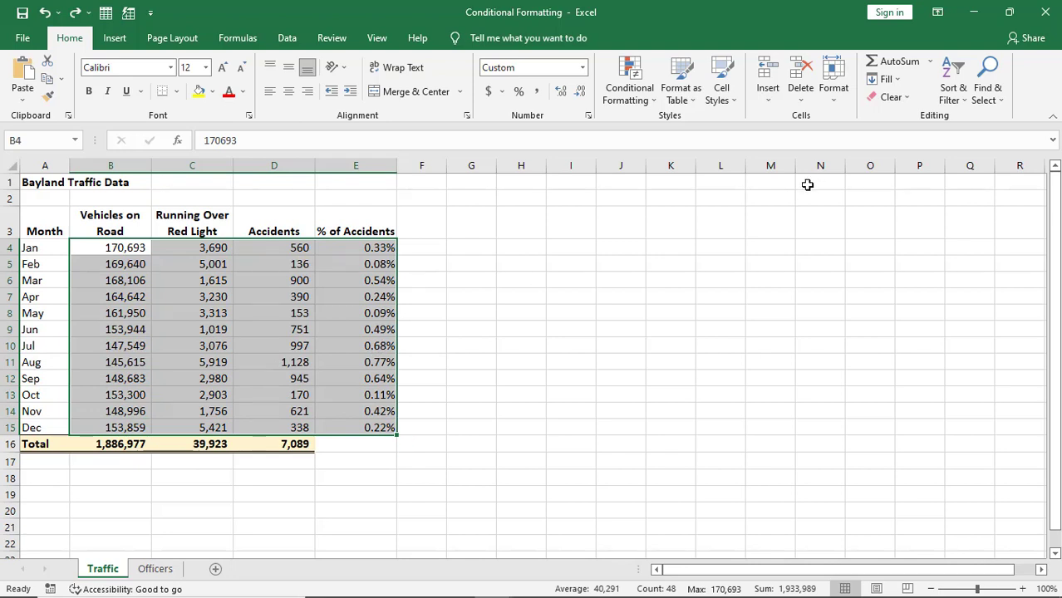
pyautogui.click(646, 98)
pyautogui.moveTo(670, 188)
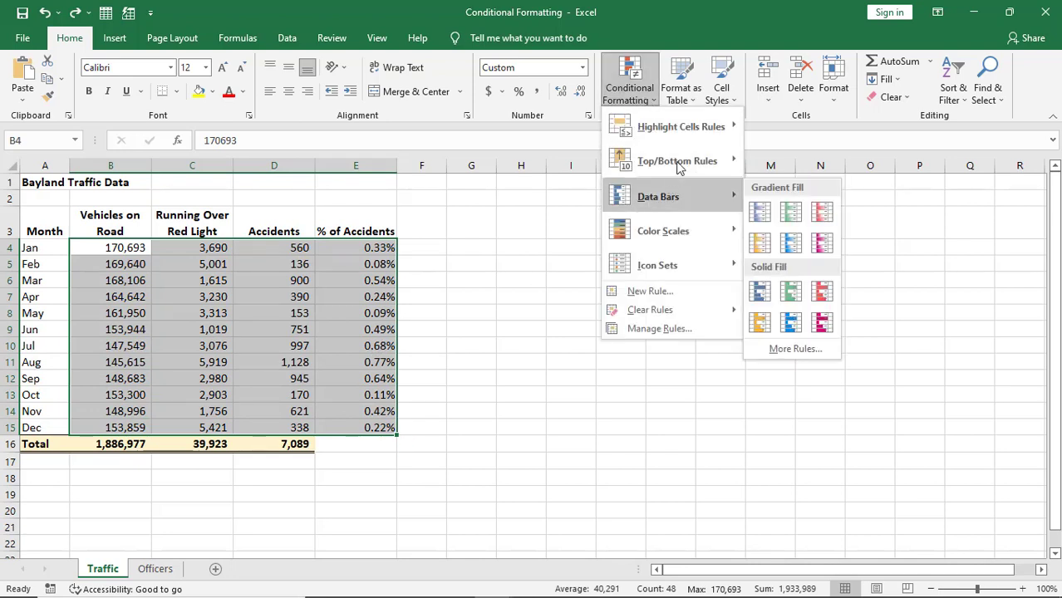
pyautogui.moveTo(690, 127)
pyautogui.click(785, 124)
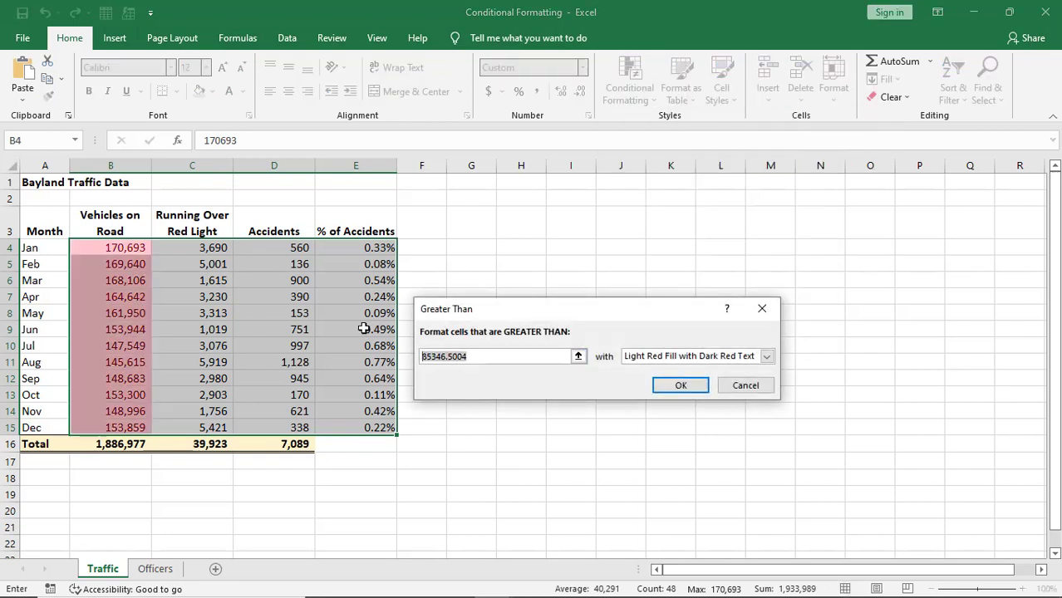
pyautogui.write('150000')
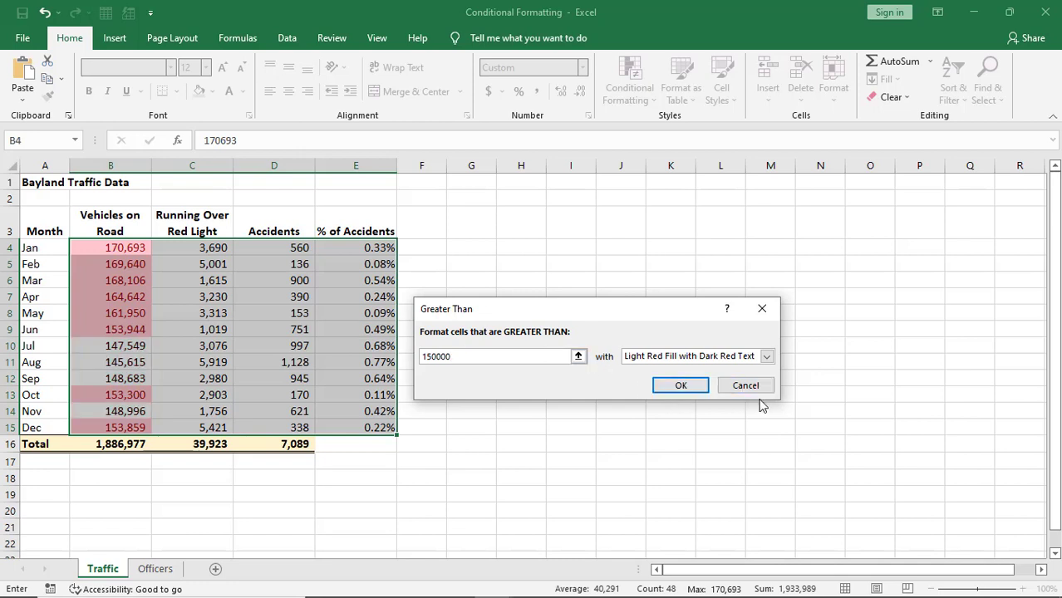
pyautogui.click(765, 356)
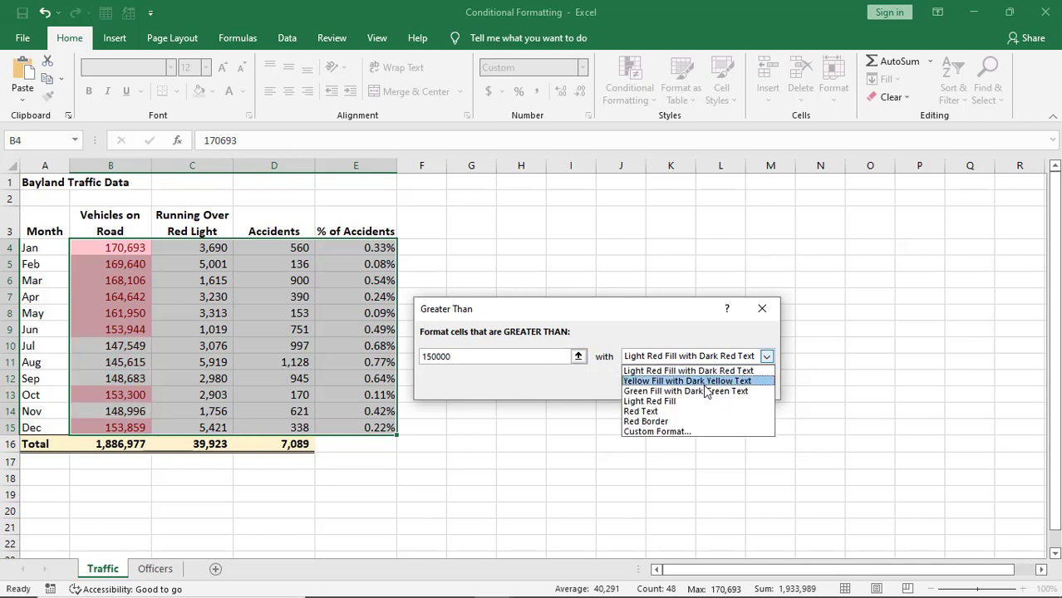
pyautogui.click(680, 401)
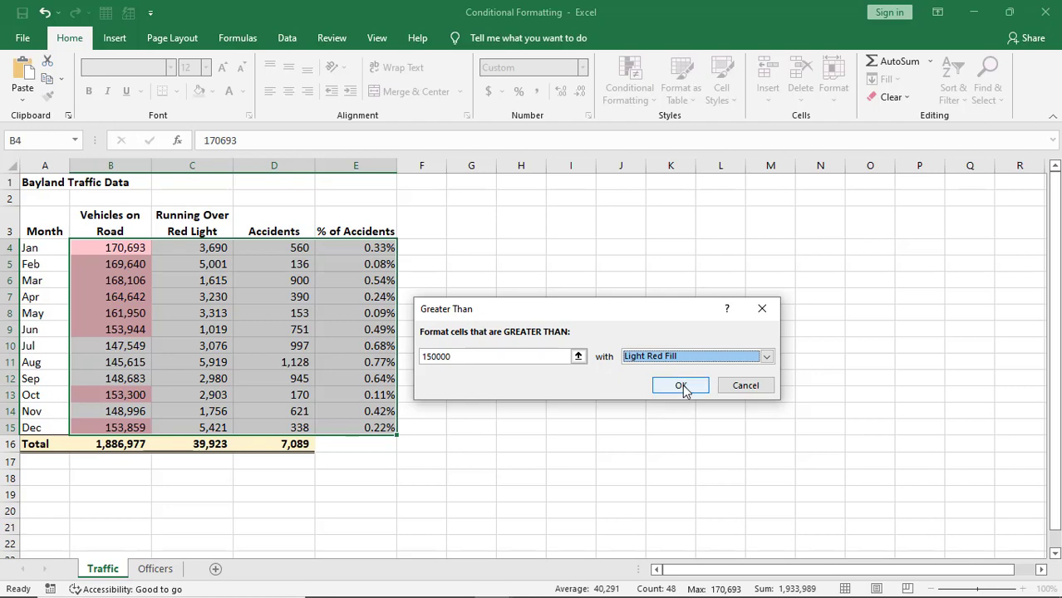
pyautogui.click(680, 385)
pyautogui.click(682, 382)
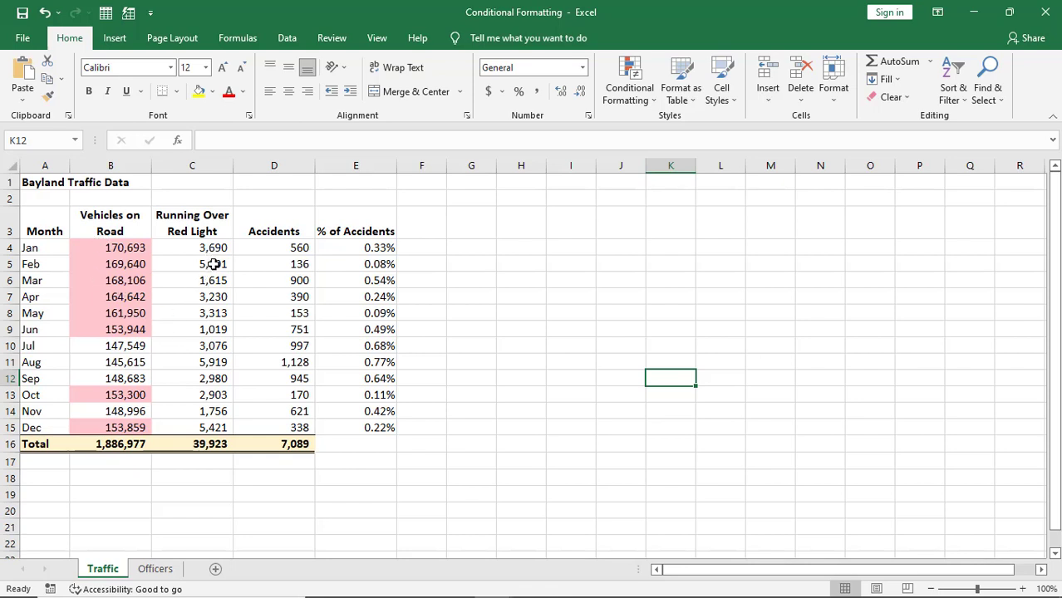
# Read the practice task for cell B11 in the lesson PDF in Foxit PDF Reader, up to section 1.3
pyautogui.moveTo(436, 591)
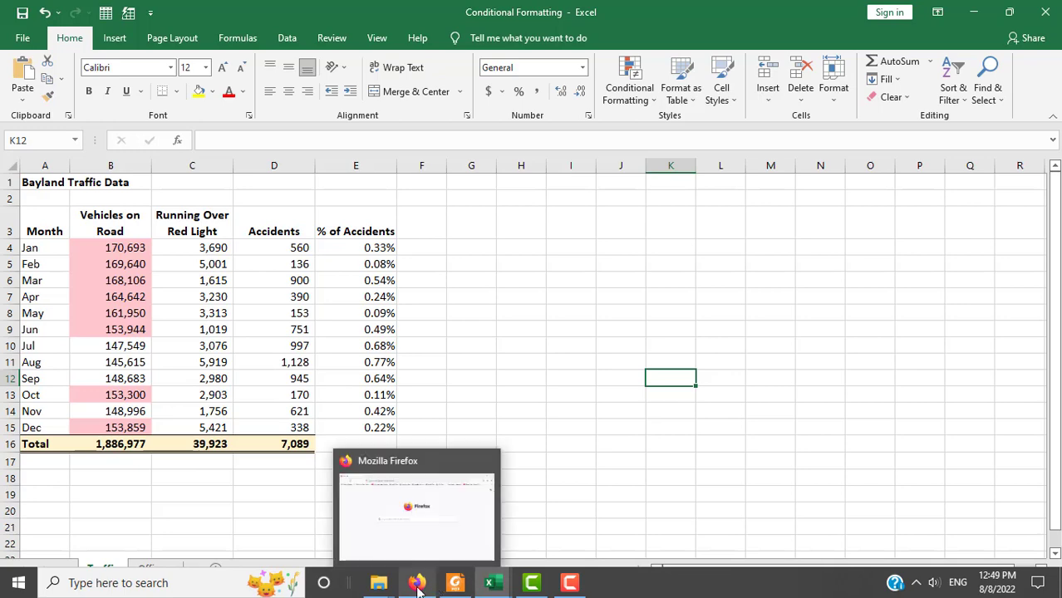
pyautogui.click(444, 511)
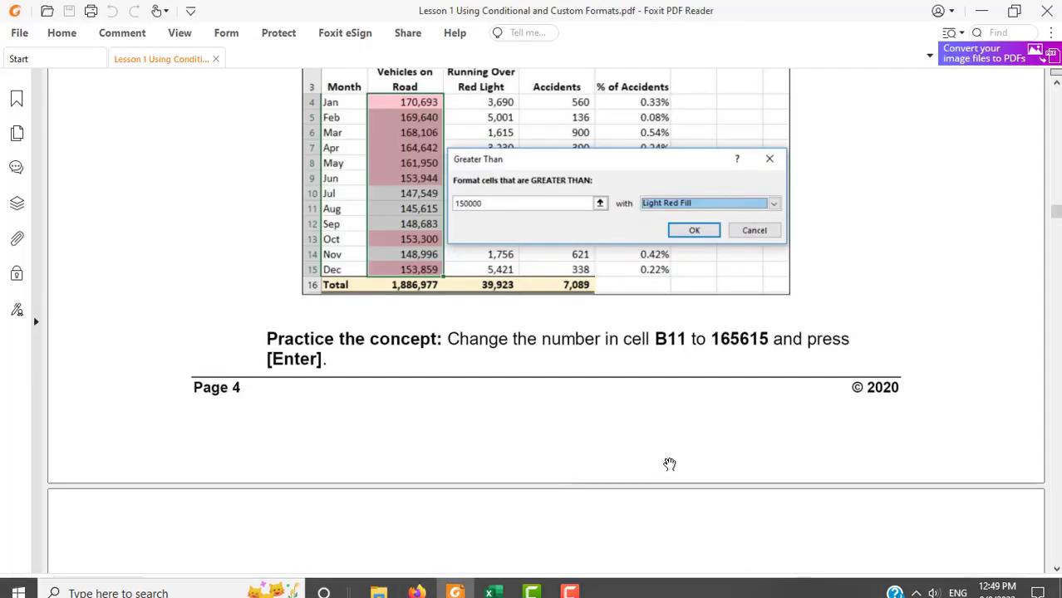
pyautogui.scroll(-3, 669, 463)
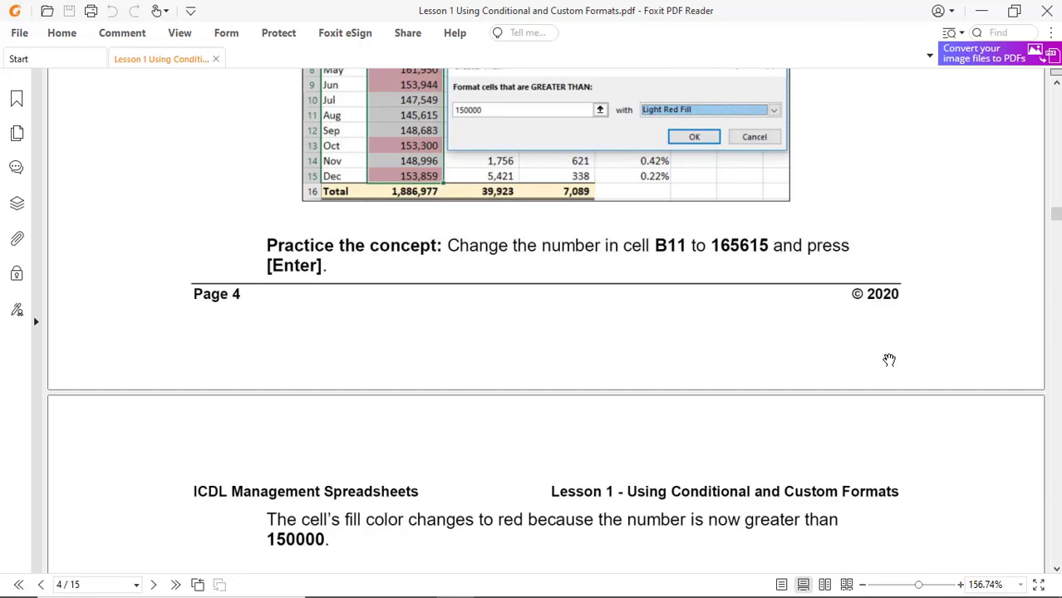
pyautogui.scroll(-3, 683, 386)
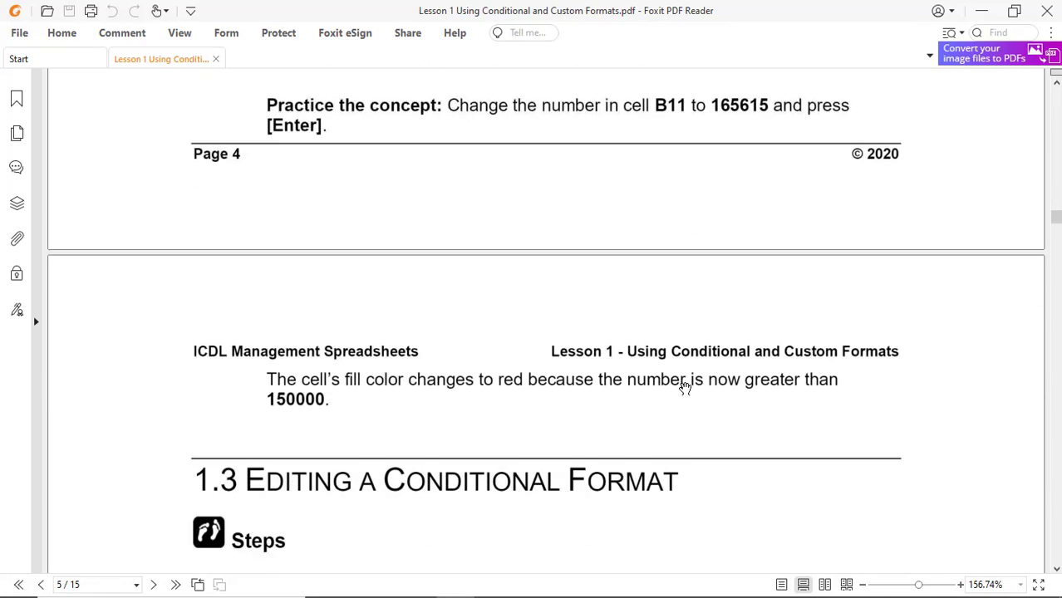
# Read the section 1.3 instructions on editing a conditional formatting rule in the lesson PDF, up to section 1.4
pyautogui.scroll(-5, 588, 398)
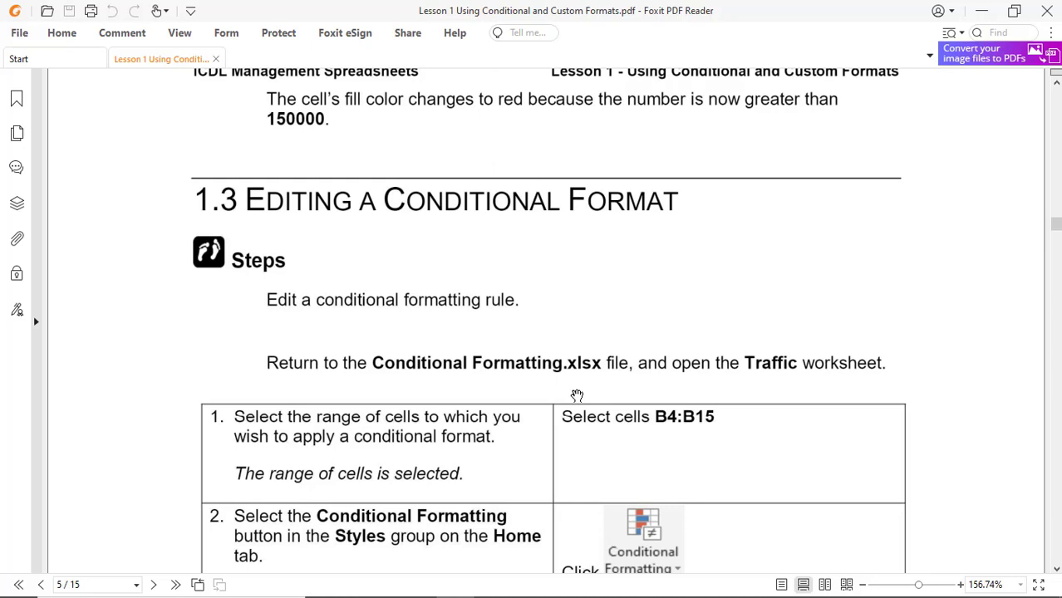
pyautogui.scroll(-6, 569, 379)
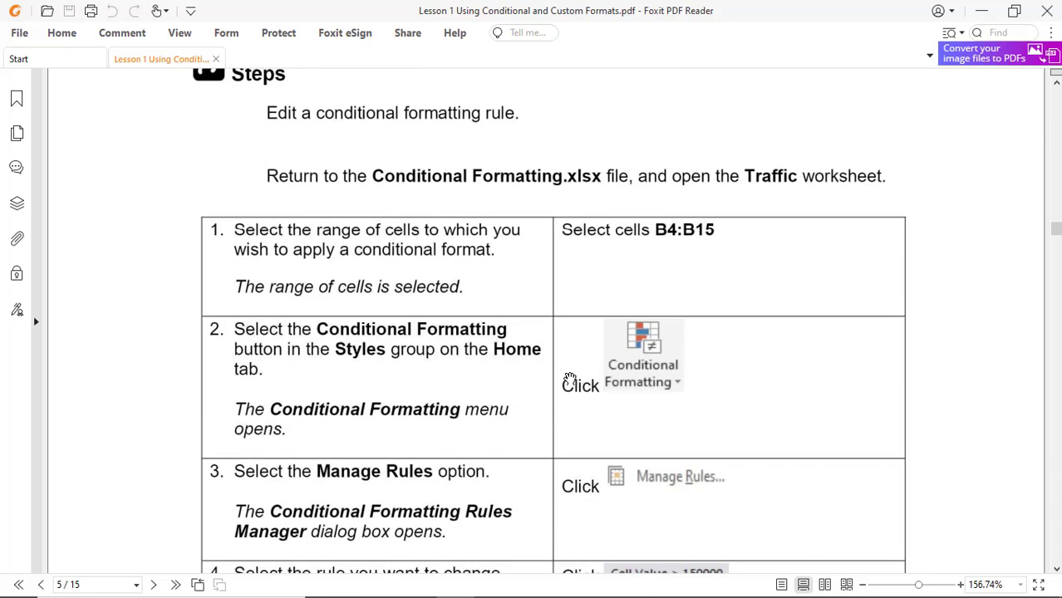
pyautogui.scroll(-2, 569, 379)
pyautogui.scroll(7, 569, 378)
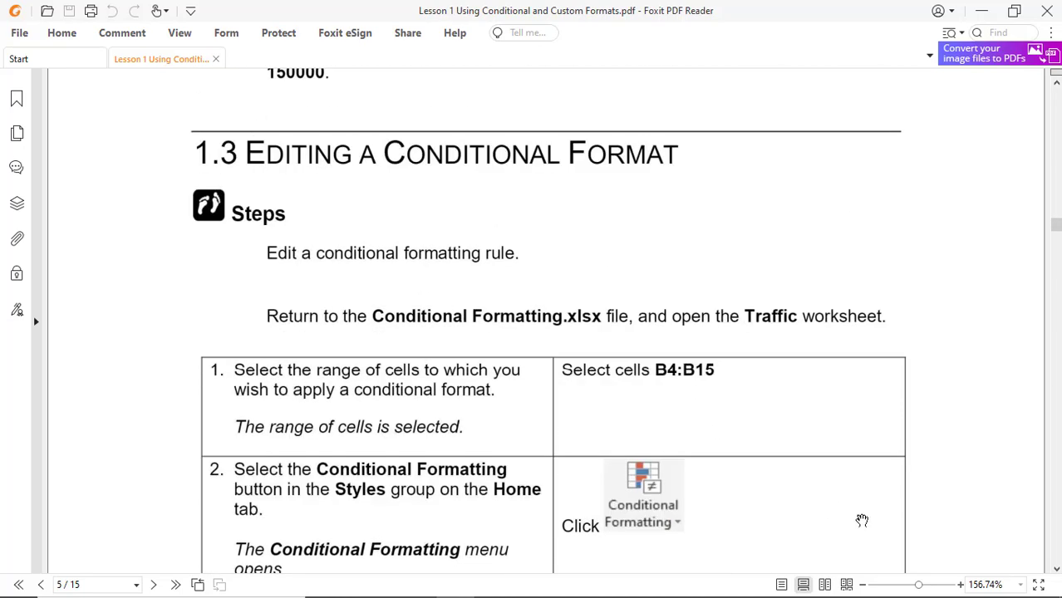
pyautogui.scroll(-7, 860, 521)
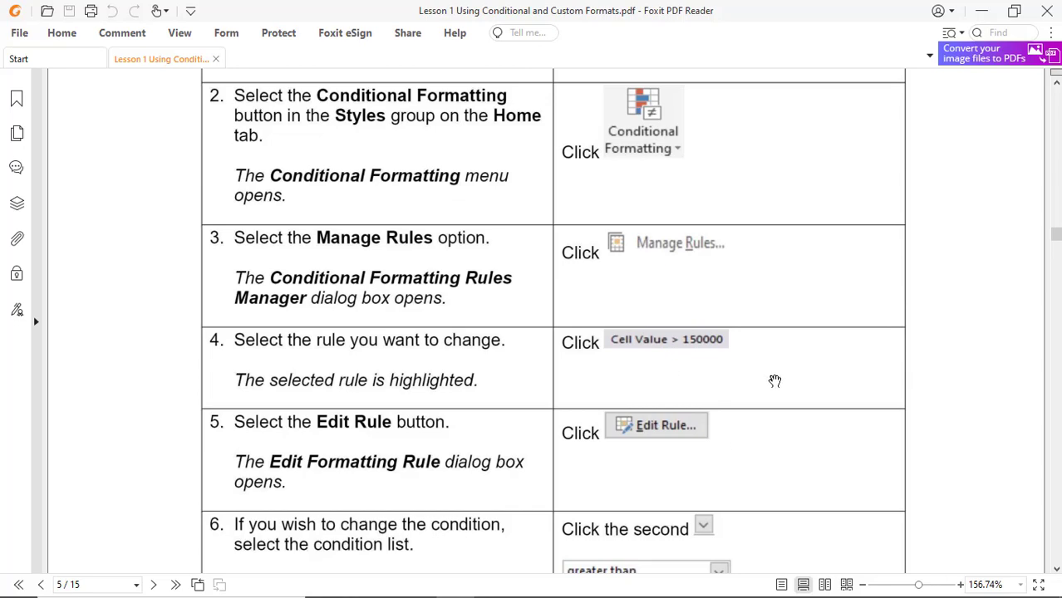
pyautogui.scroll(-3, 845, 426)
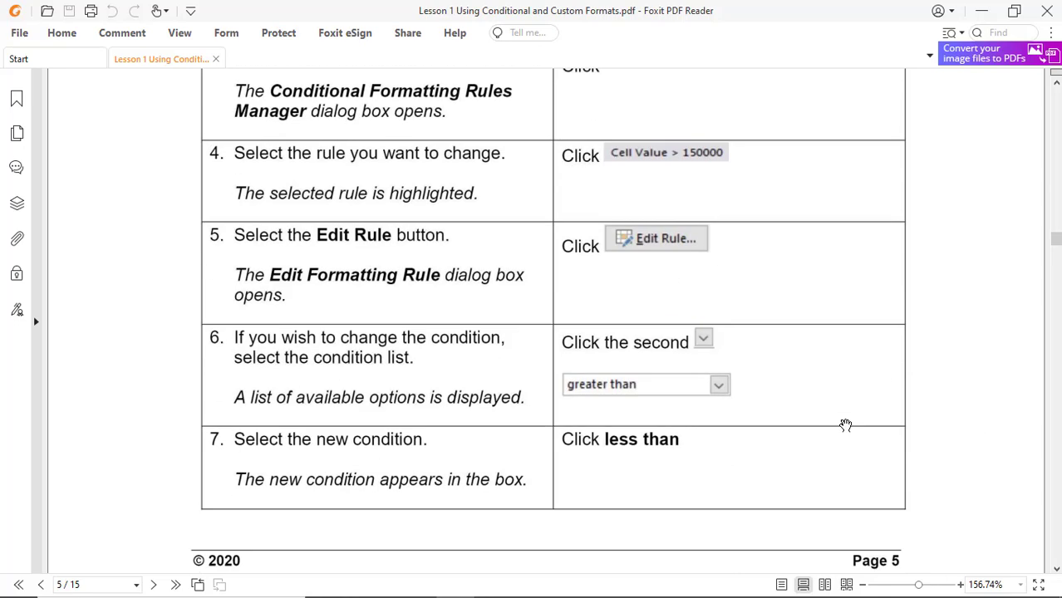
pyautogui.scroll(-2, 845, 426)
pyautogui.scroll(-2, 843, 425)
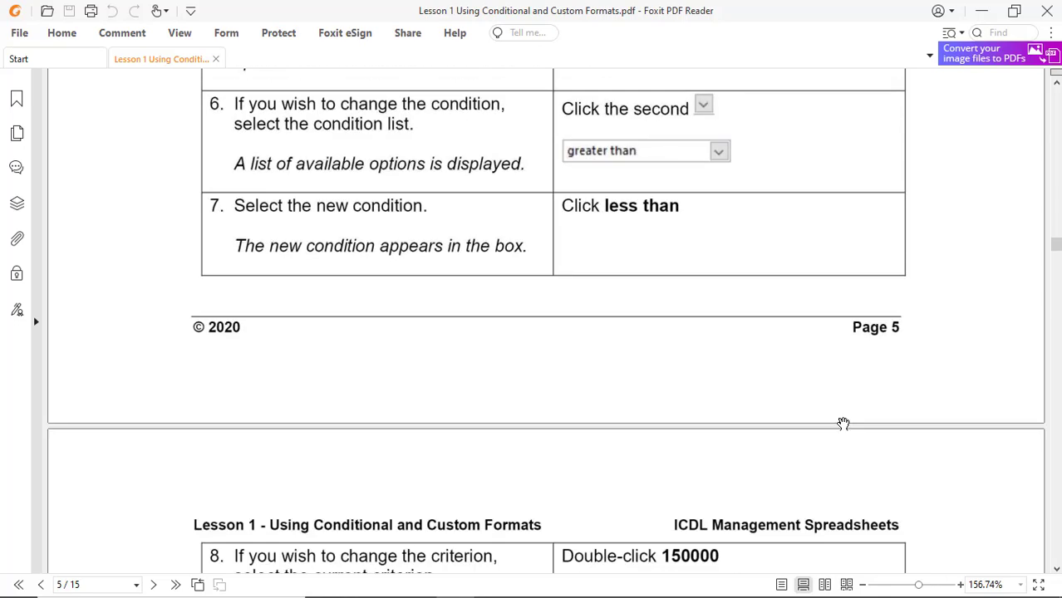
pyautogui.scroll(-4, 843, 424)
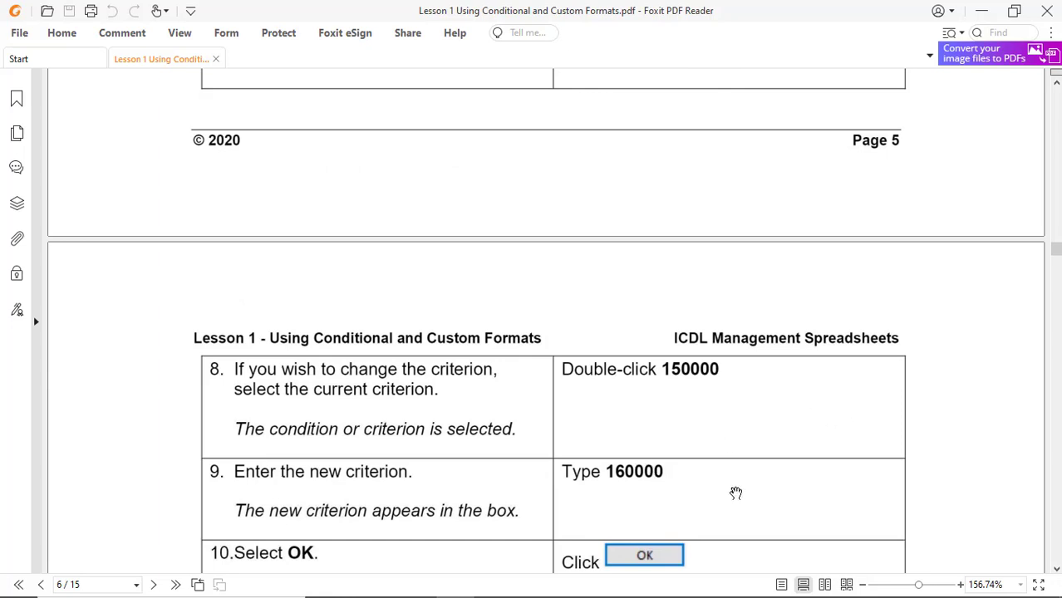
pyautogui.scroll(-12, 735, 486)
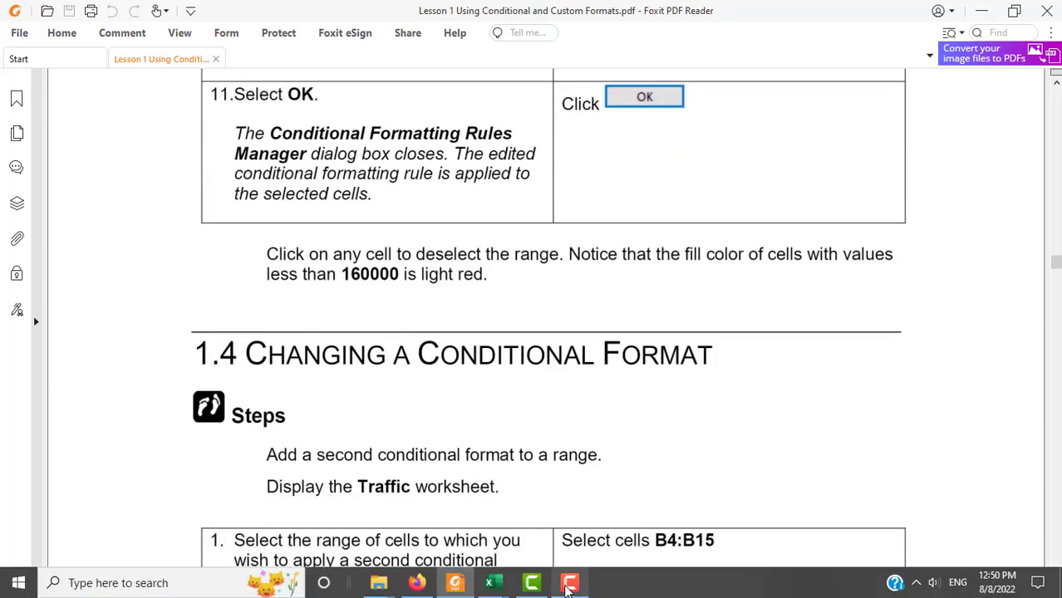
# Switch to the Conditional Formatting workbook in Excel and change the condition of the rule on B4:E15 to less than
pyautogui.moveTo(494, 582)
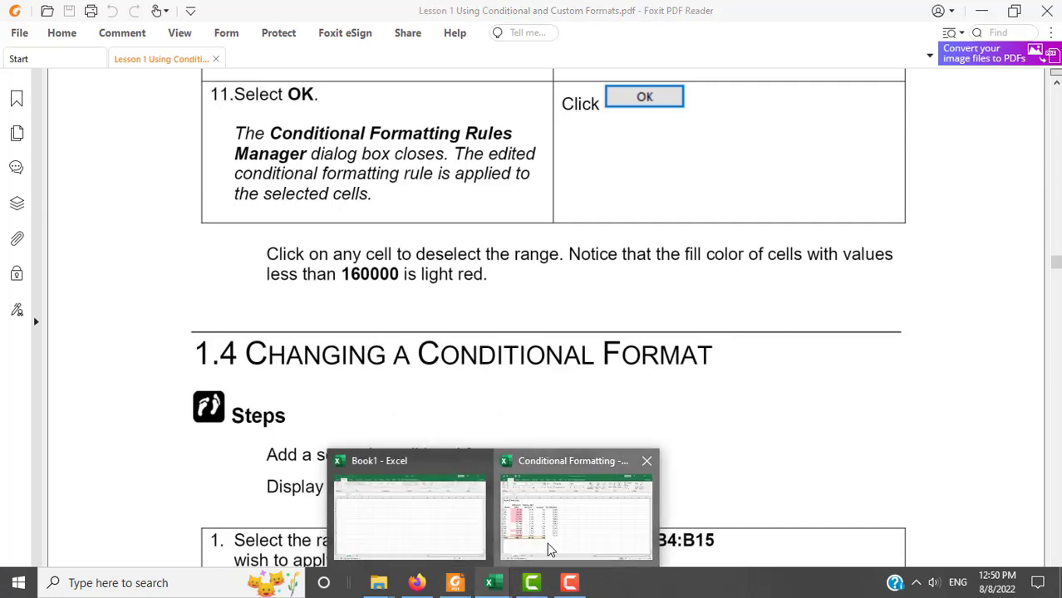
pyautogui.click(549, 550)
pyautogui.moveTo(94, 247)
pyautogui.mouseDown()
pyautogui.moveTo(308, 363)
pyautogui.moveTo(342, 424)
pyautogui.mouseUp()
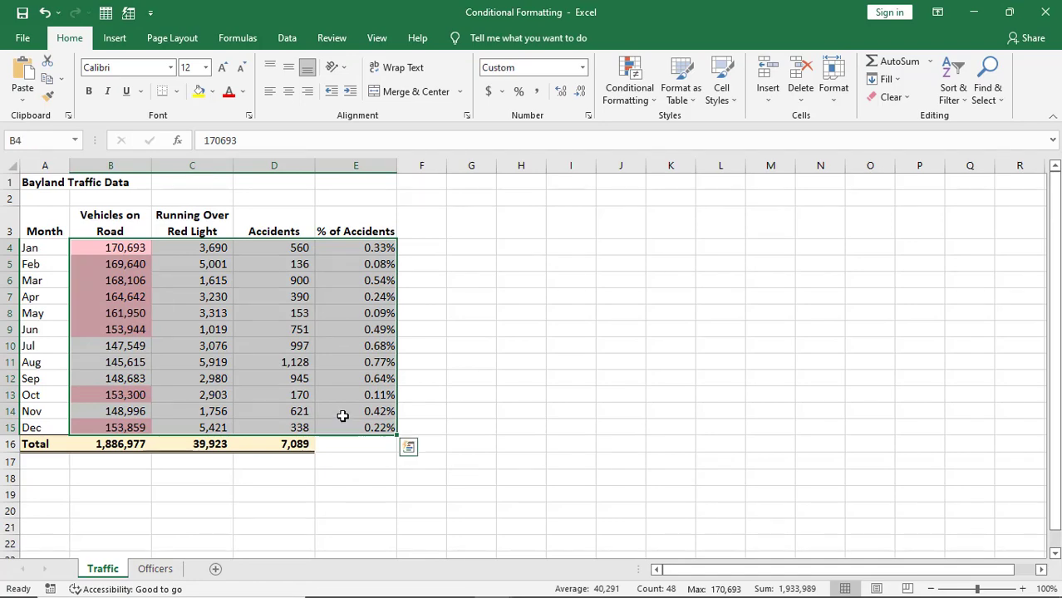
pyautogui.click(651, 107)
pyautogui.click(681, 330)
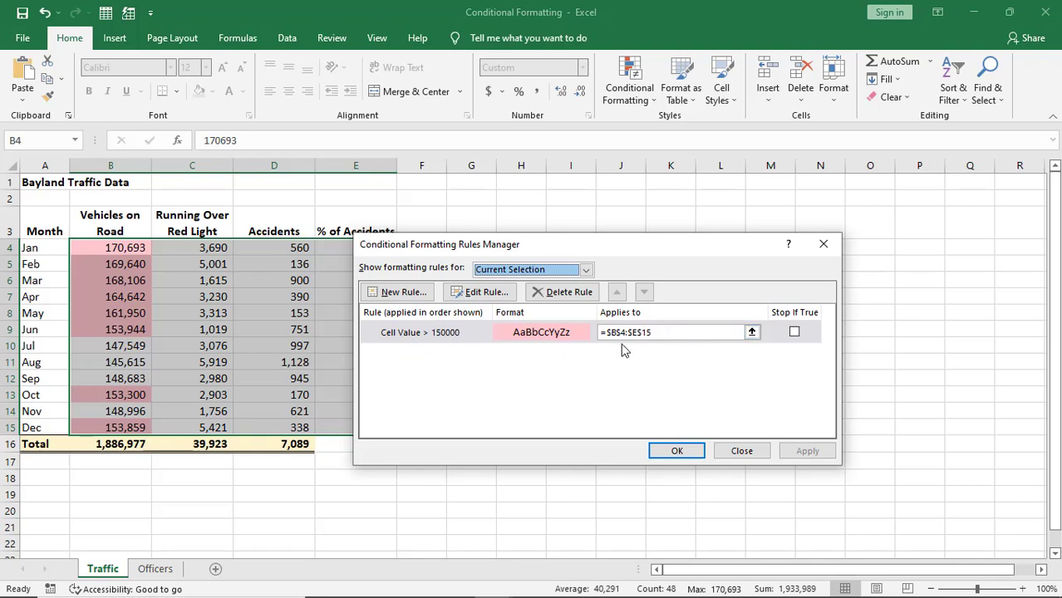
pyautogui.click(487, 295)
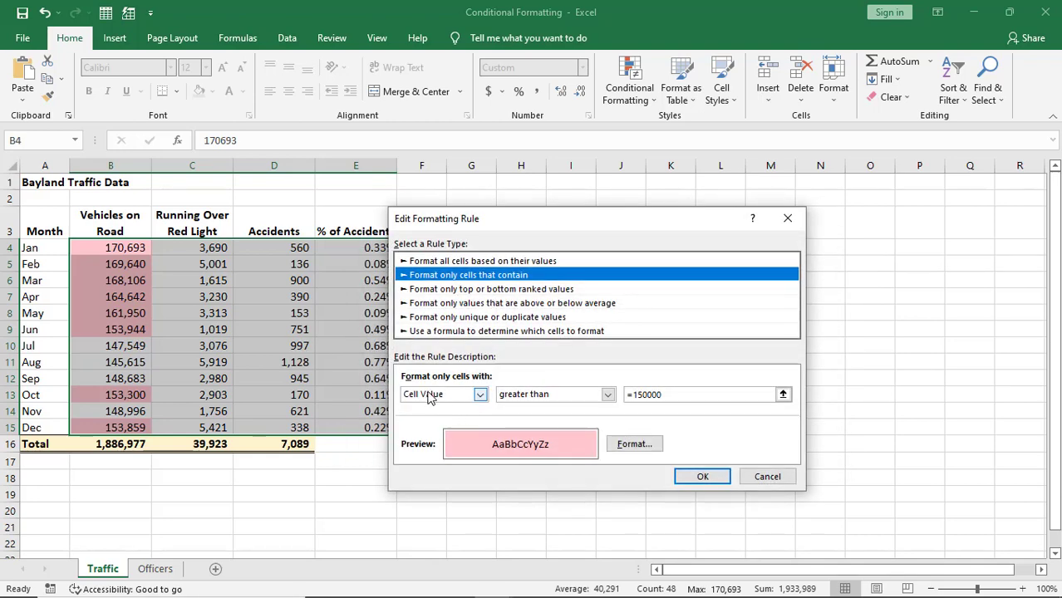
pyautogui.moveTo(595, 224); pyautogui.dragTo(717, 141)
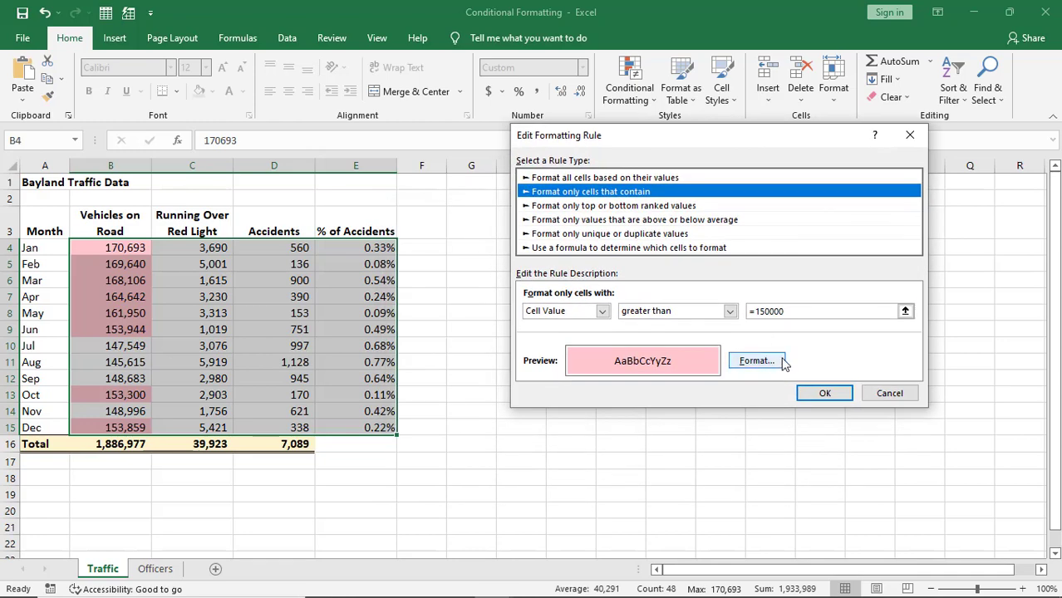
pyautogui.click(731, 312)
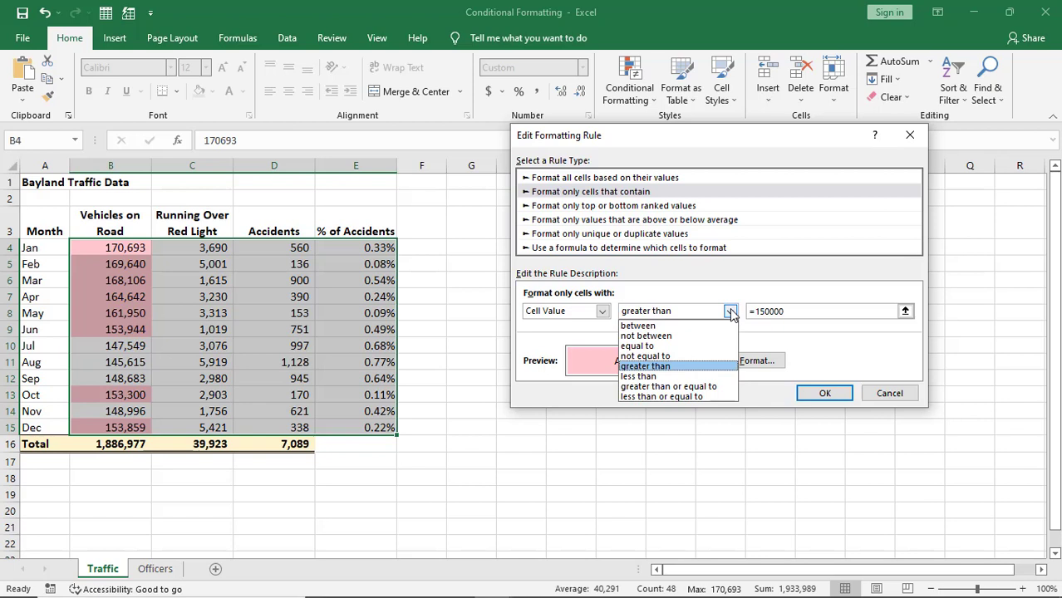
pyautogui.click(670, 376)
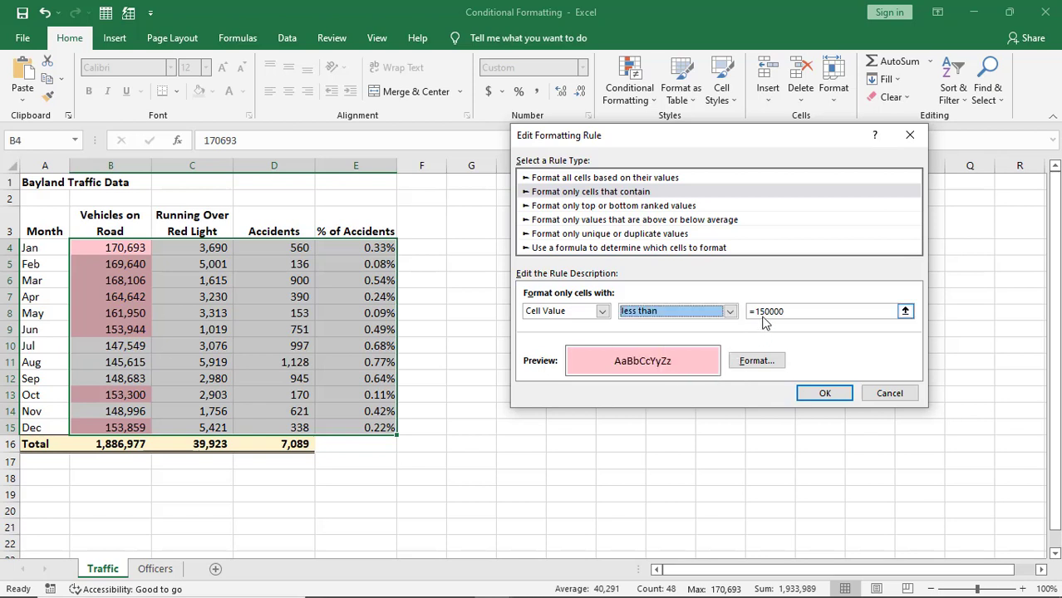
# Check the new criterion for the edited rule in the lesson PDF in Foxit PDF Reader
pyautogui.click(764, 313)
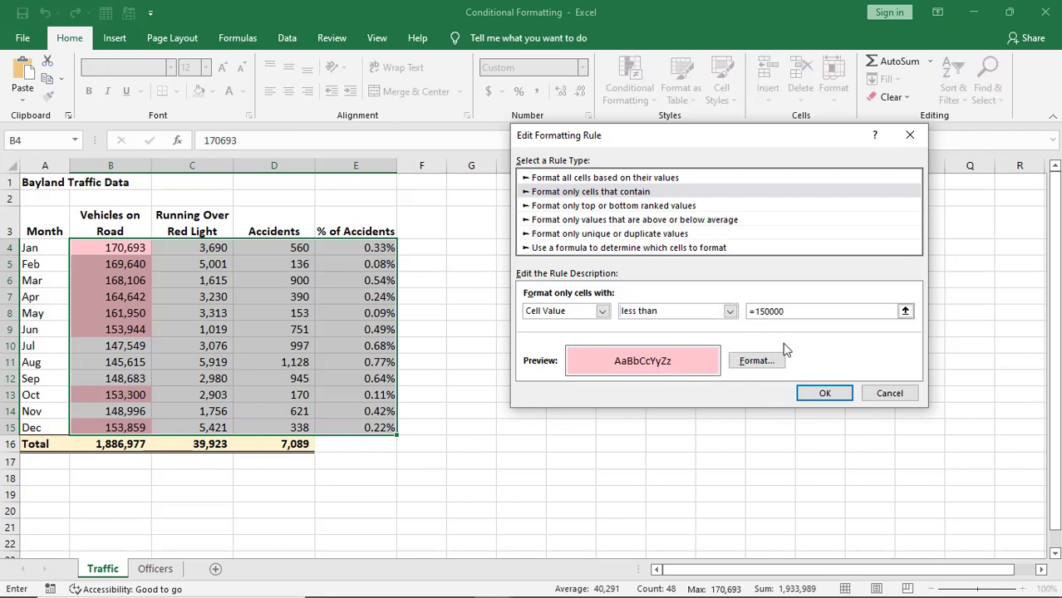
pyautogui.click(432, 586)
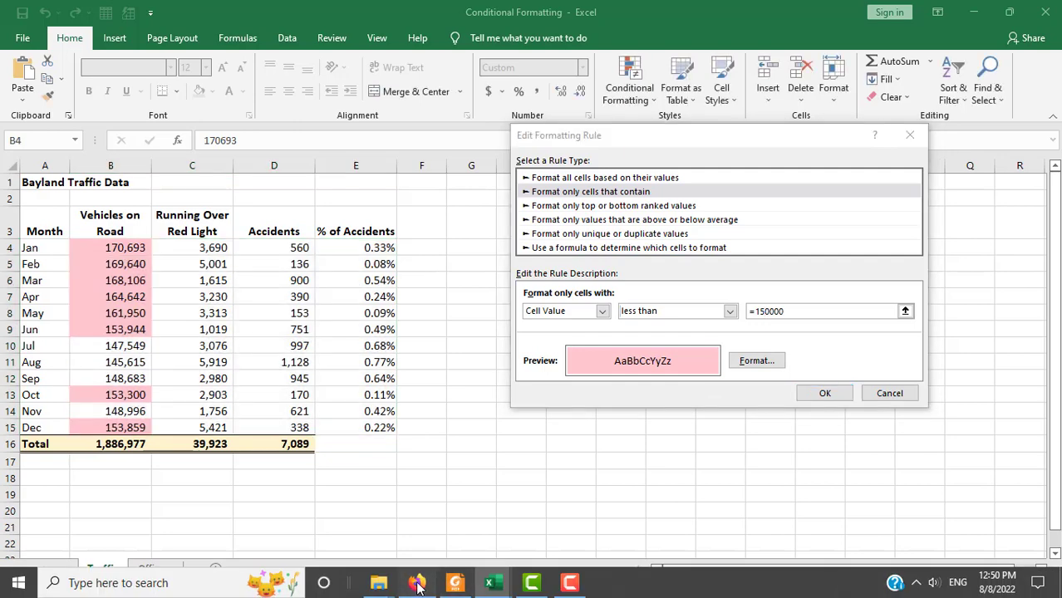
pyautogui.click(453, 585)
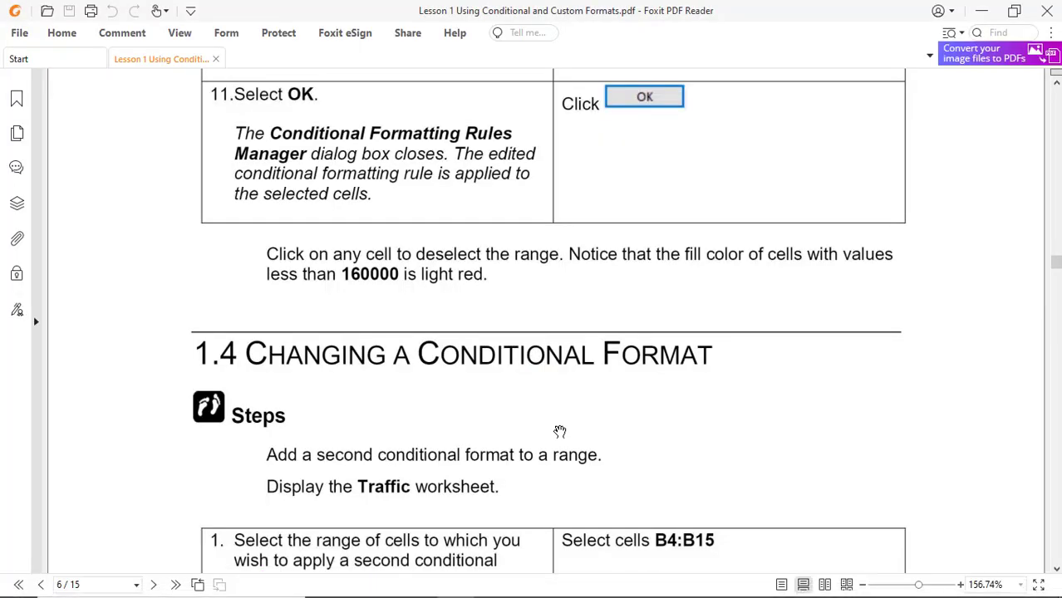
pyautogui.scroll(3, 560, 430)
pyautogui.scroll(3, 560, 430)
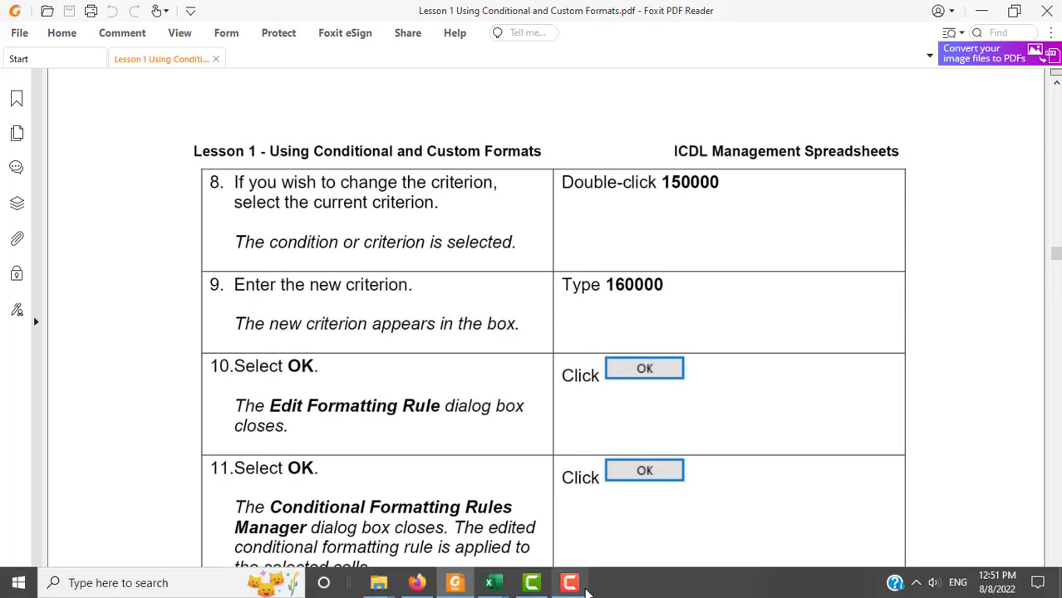
# Set the less-than rule's value to 160000 in Excel, apply it to B4:E15 and deselect the range
pyautogui.moveTo(492, 583)
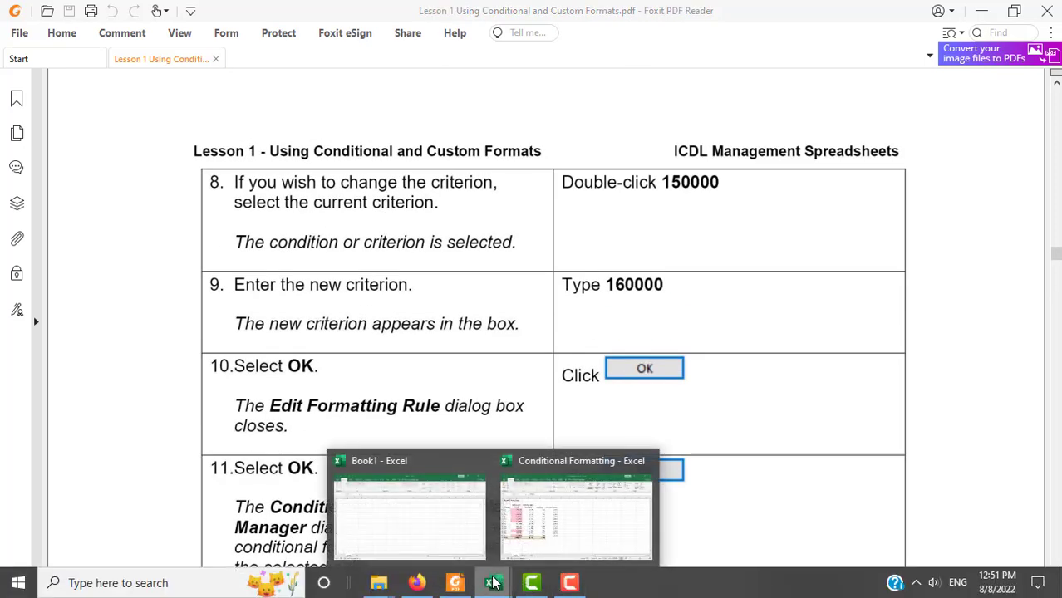
pyautogui.click(535, 539)
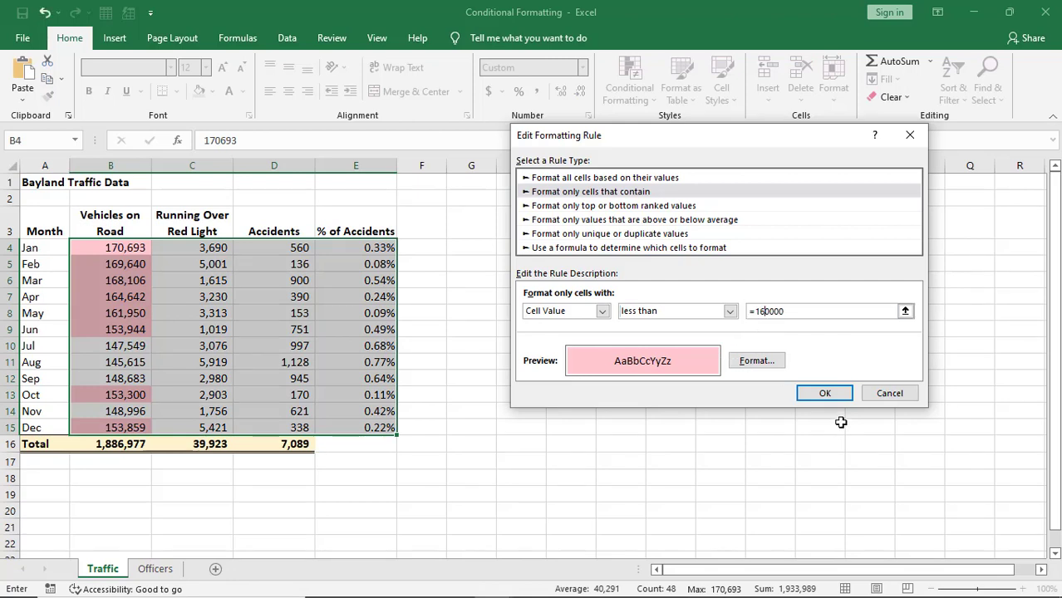
pyautogui.click(836, 396)
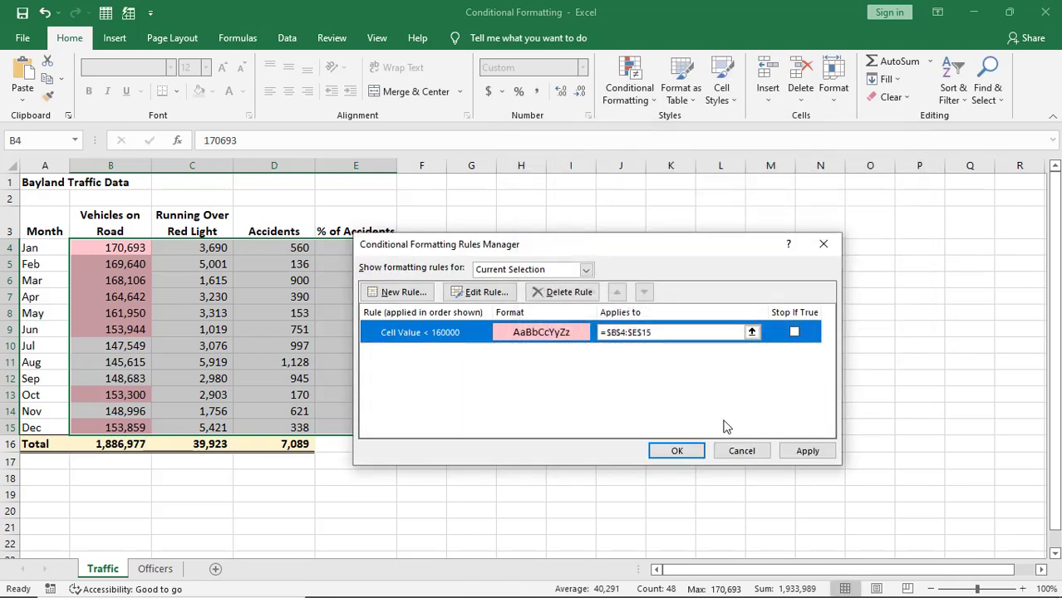
pyautogui.click(680, 450)
pyautogui.click(499, 443)
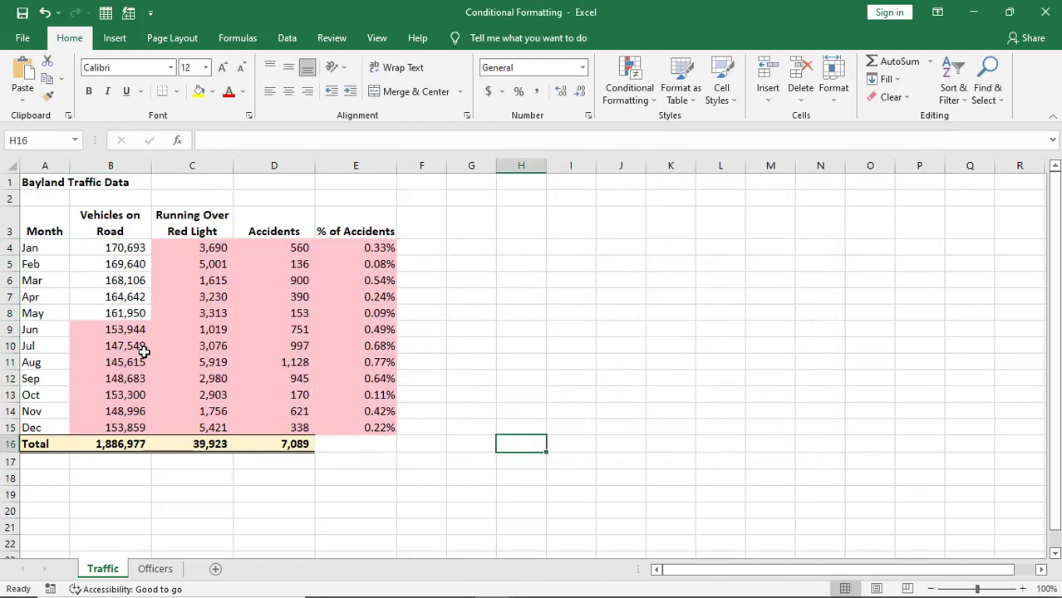
pyautogui.moveTo(115, 329); pyautogui.dragTo(213, 397)
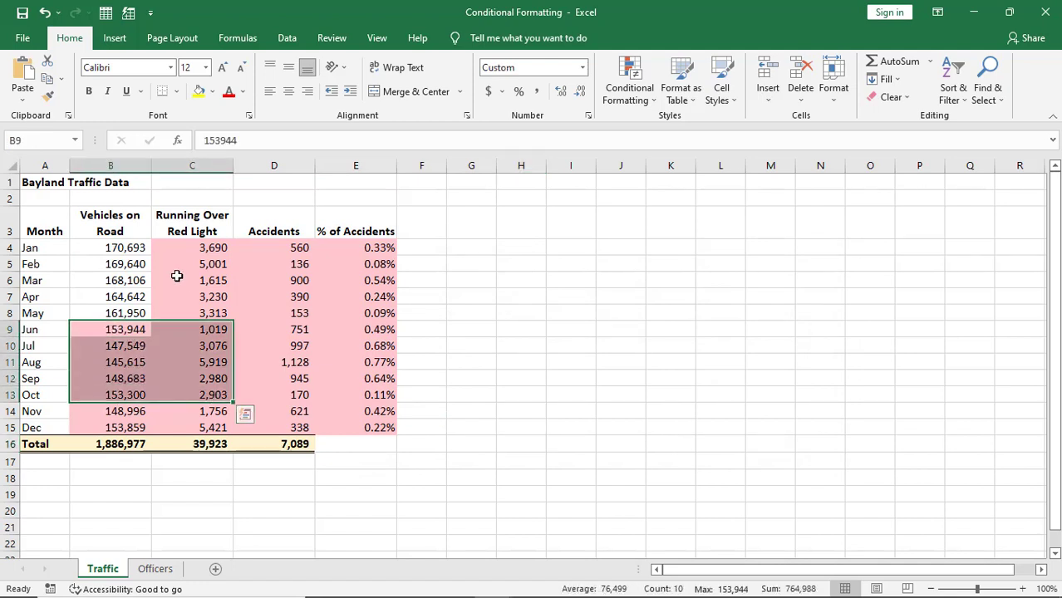
pyautogui.click(426, 476)
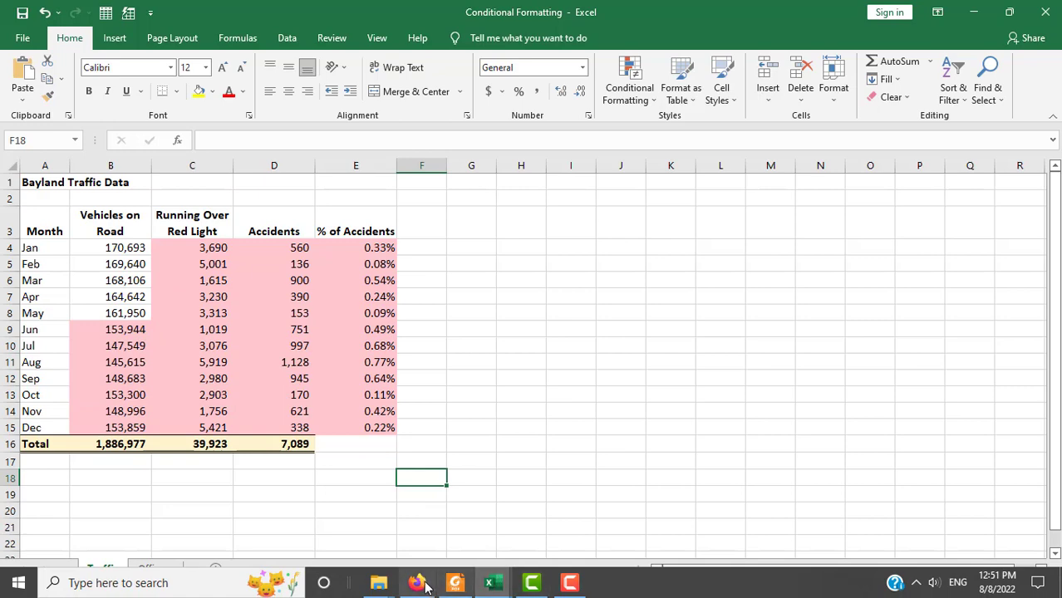
# Read the section 1.4 instructions on adding a second conditional format in the lesson PDF in Foxit PDF Reader
pyautogui.moveTo(418, 584)
pyautogui.click(455, 583)
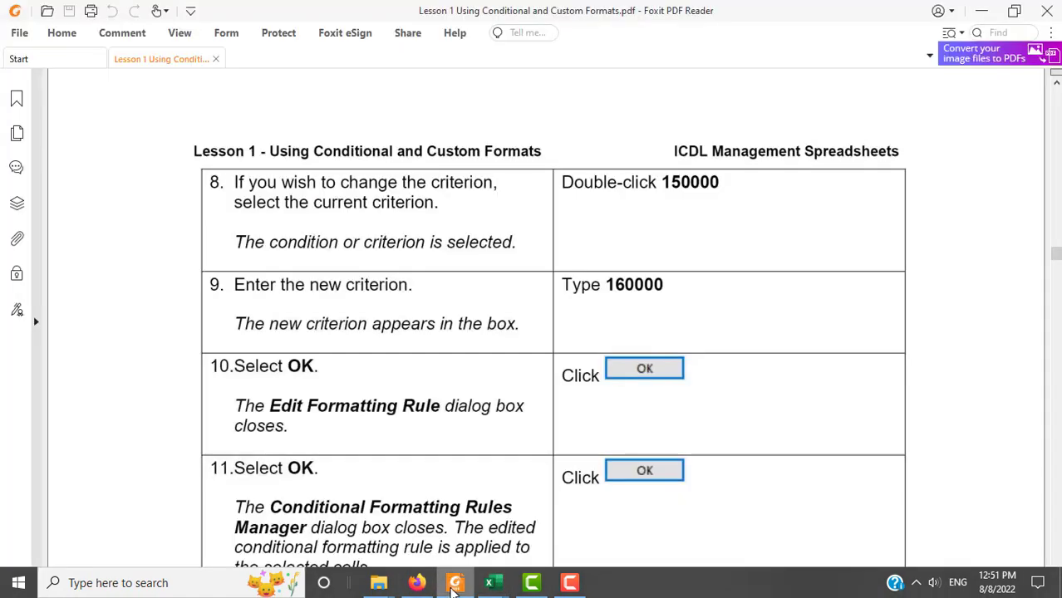
pyautogui.scroll(-5, 755, 452)
pyautogui.scroll(-4, 752, 430)
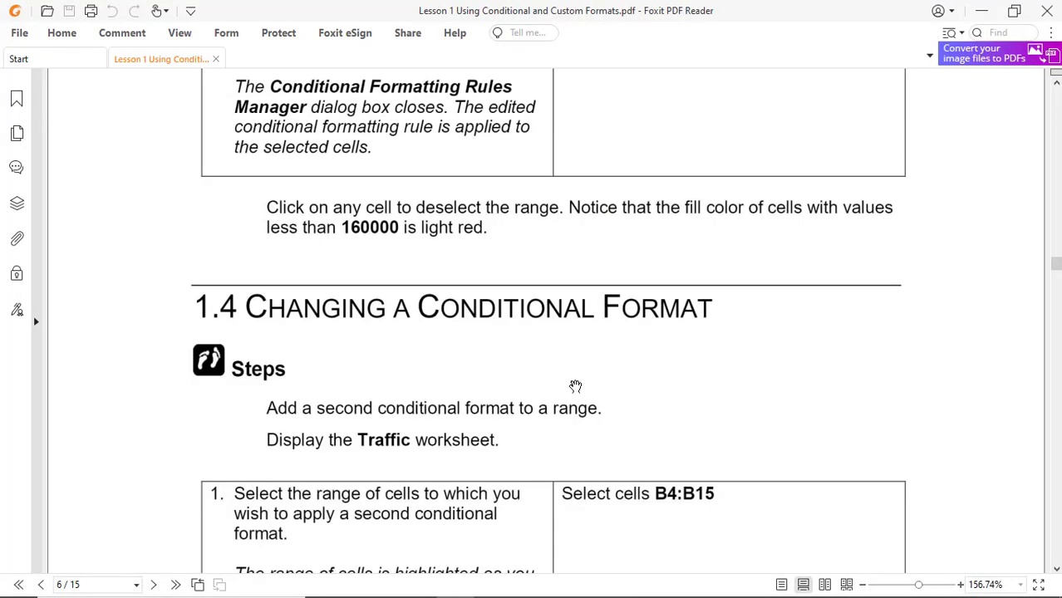
pyautogui.scroll(-4, 357, 352)
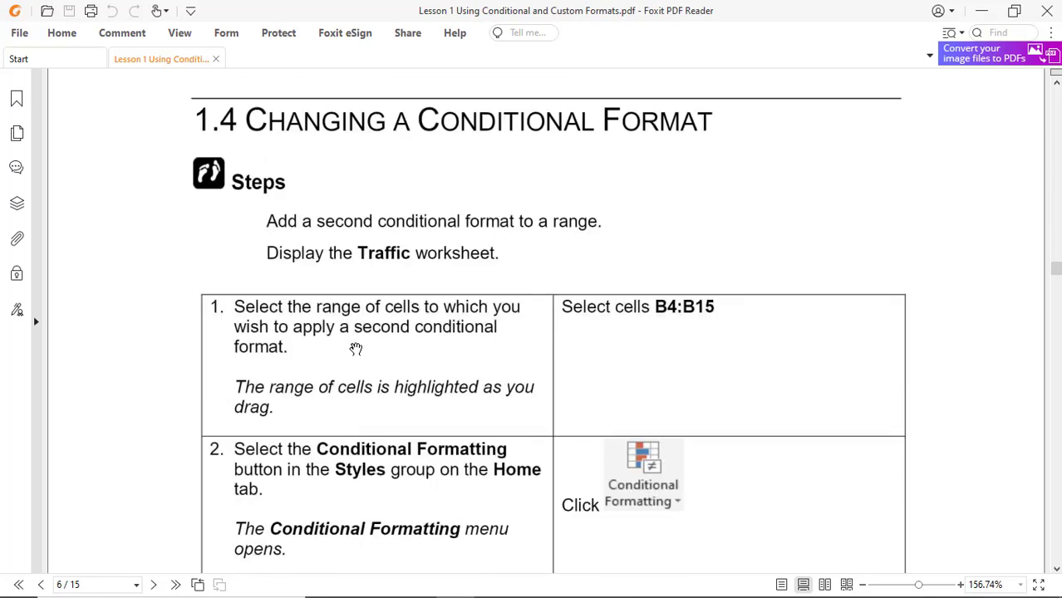
pyautogui.scroll(-3, 355, 349)
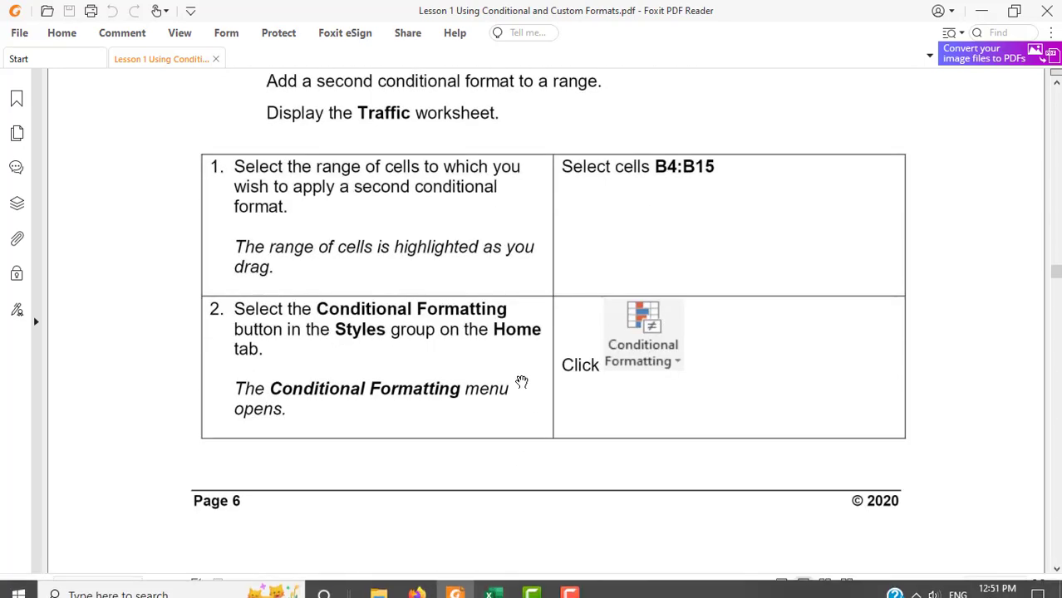
pyautogui.scroll(-10, 521, 381)
pyautogui.scroll(-4, 521, 381)
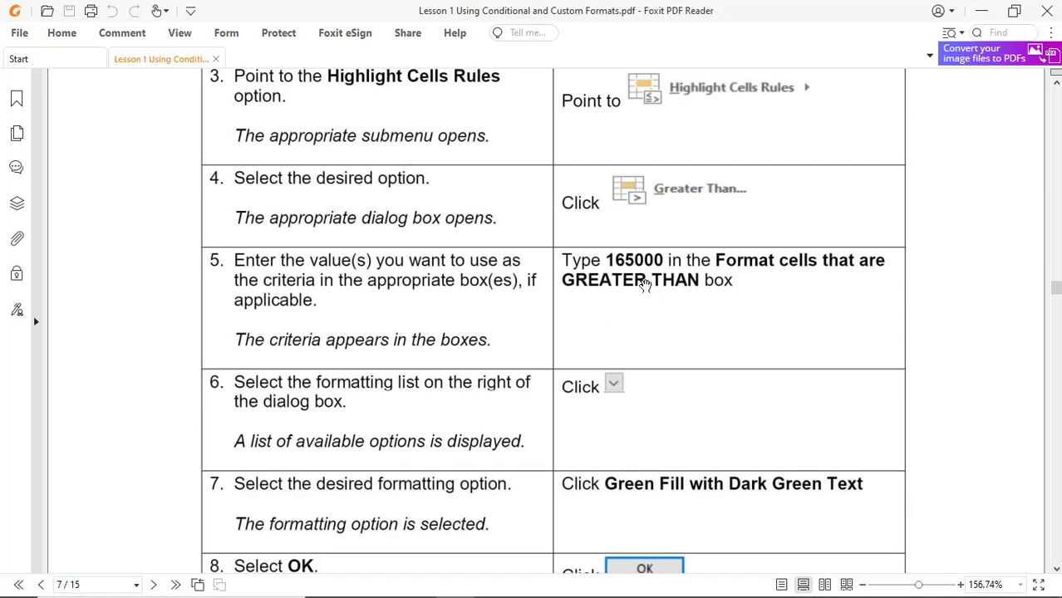
pyautogui.scroll(-4, 756, 345)
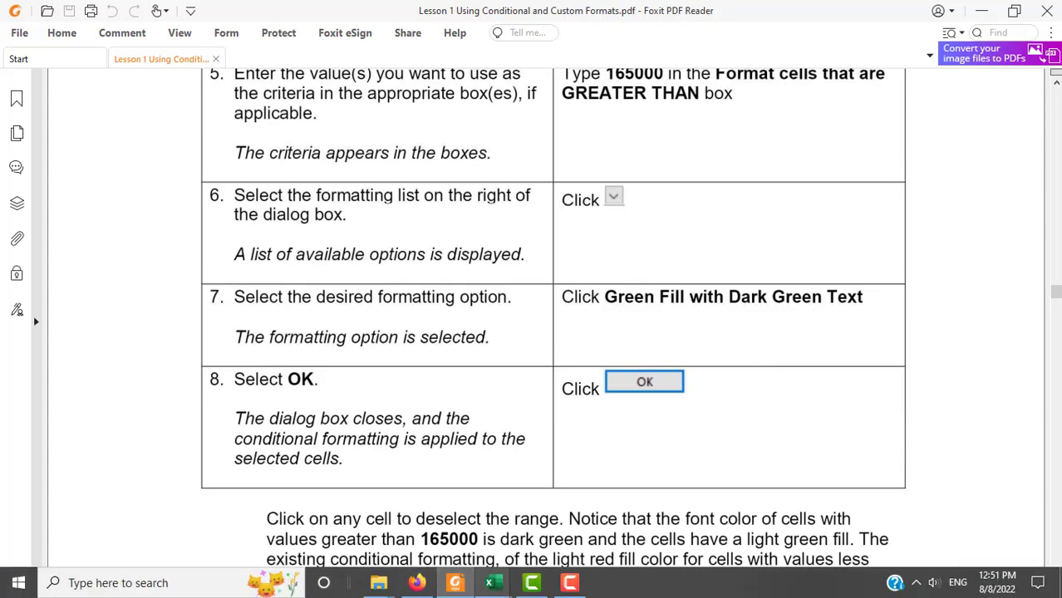
# Switch to the Conditional Formatting workbook in Excel and select the traffic data range B4:E15
pyautogui.moveTo(489, 586)
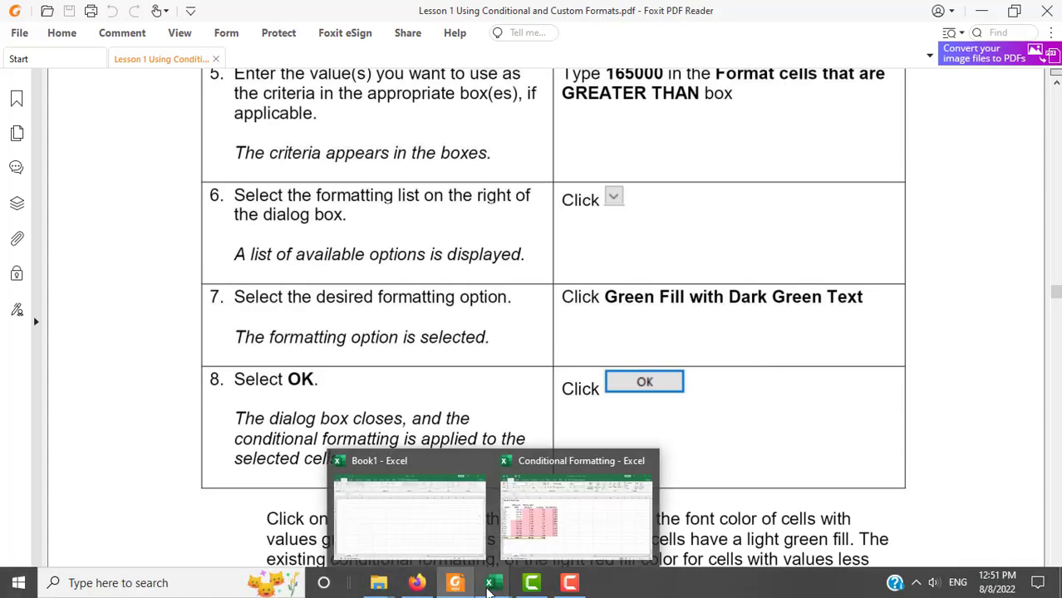
pyautogui.click(528, 521)
pyautogui.moveTo(106, 249); pyautogui.dragTo(365, 427)
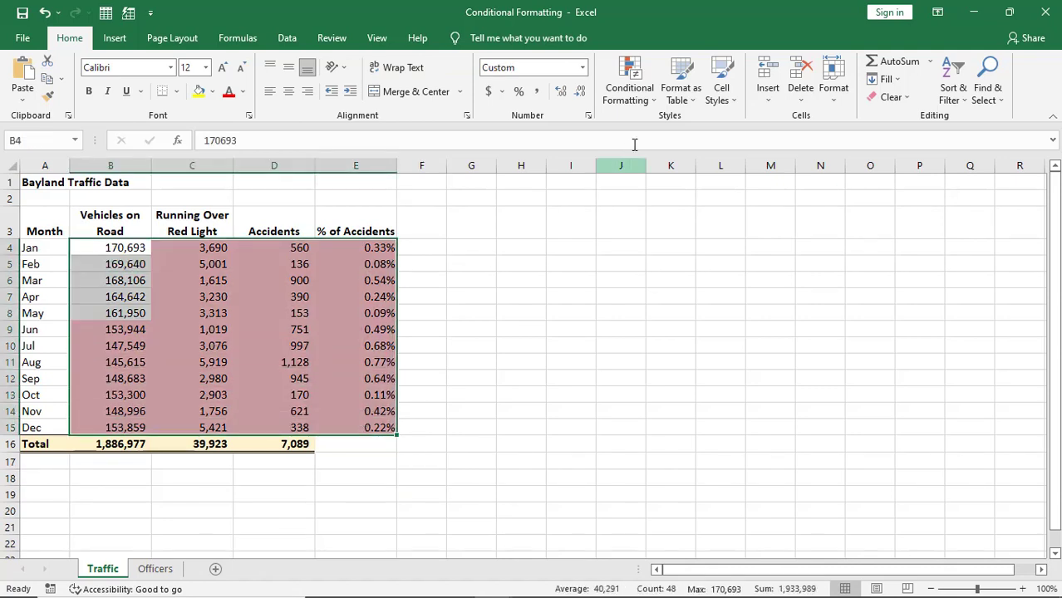
pyautogui.click(653, 99)
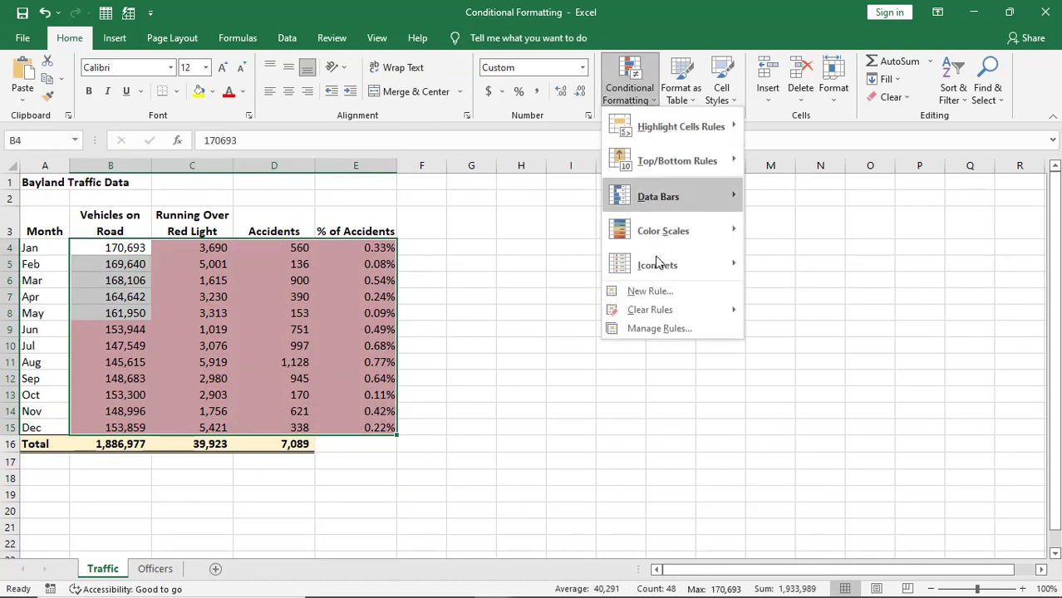
pyautogui.click(659, 329)
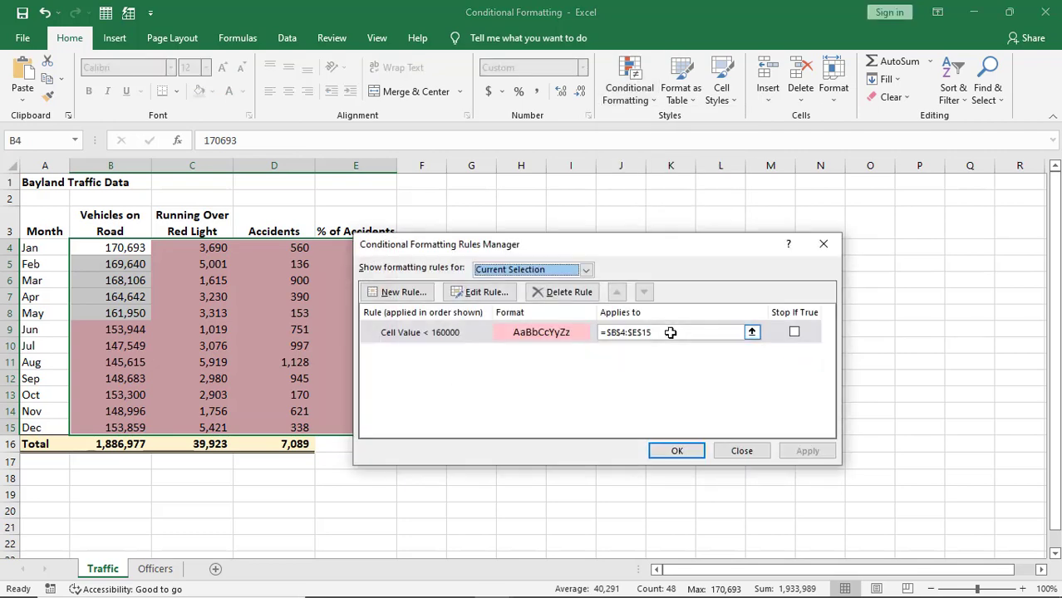
pyautogui.click(481, 294)
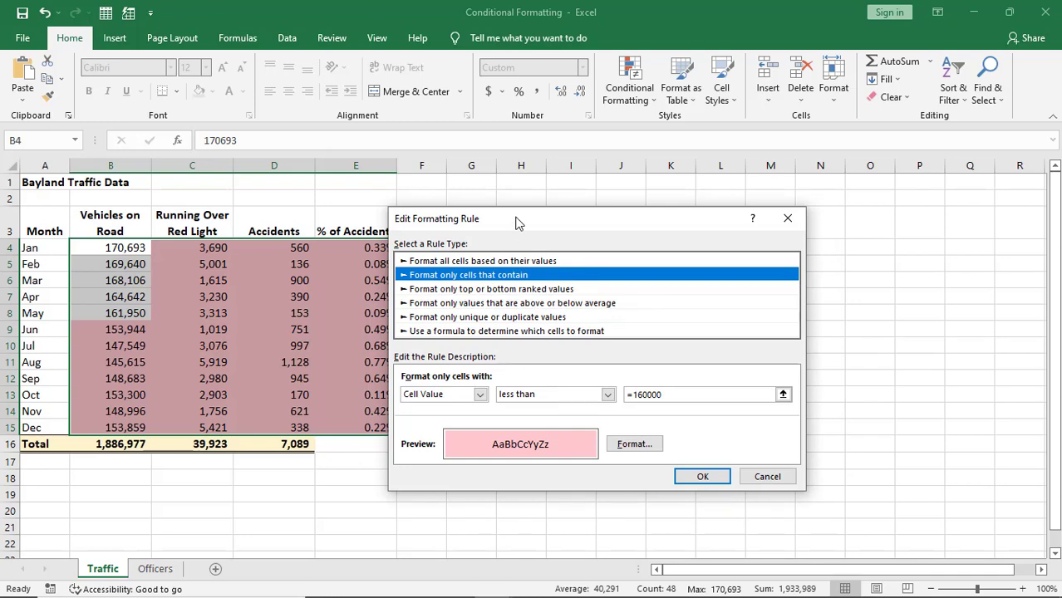
pyautogui.moveTo(517, 222); pyautogui.dragTo(660, 255)
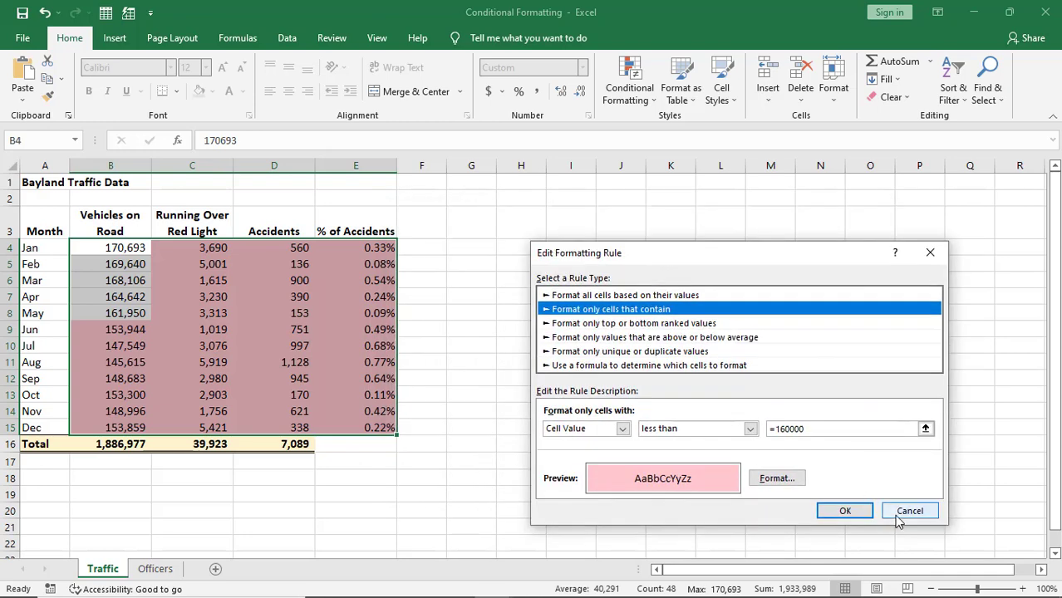
pyautogui.click(898, 518)
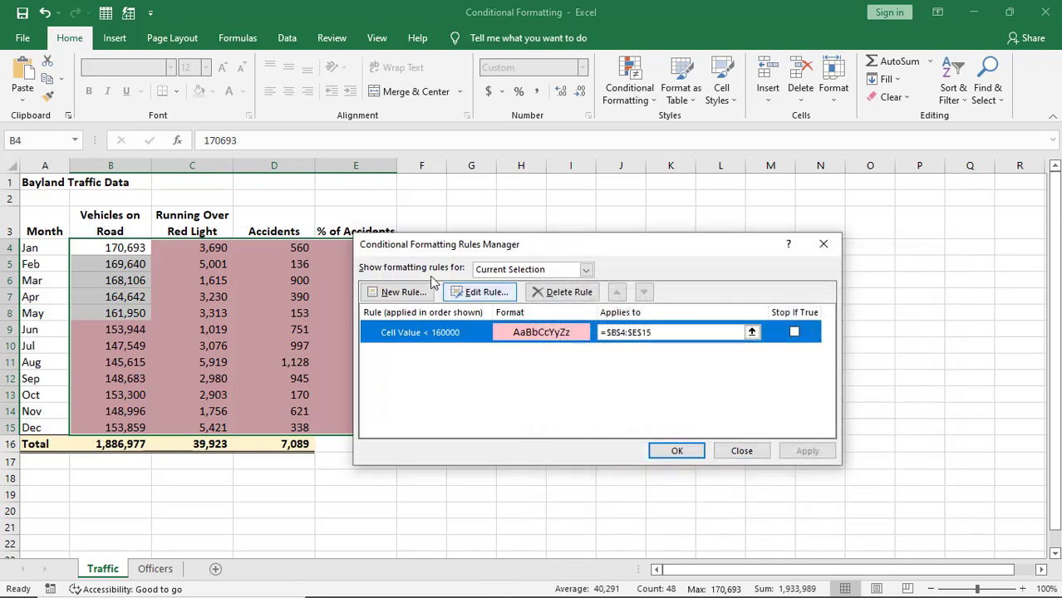
# Start a new formatting rule for B4:E15 and check the second format's instructions in the lesson PDF in Foxit PDF Reader
pyautogui.click(396, 292)
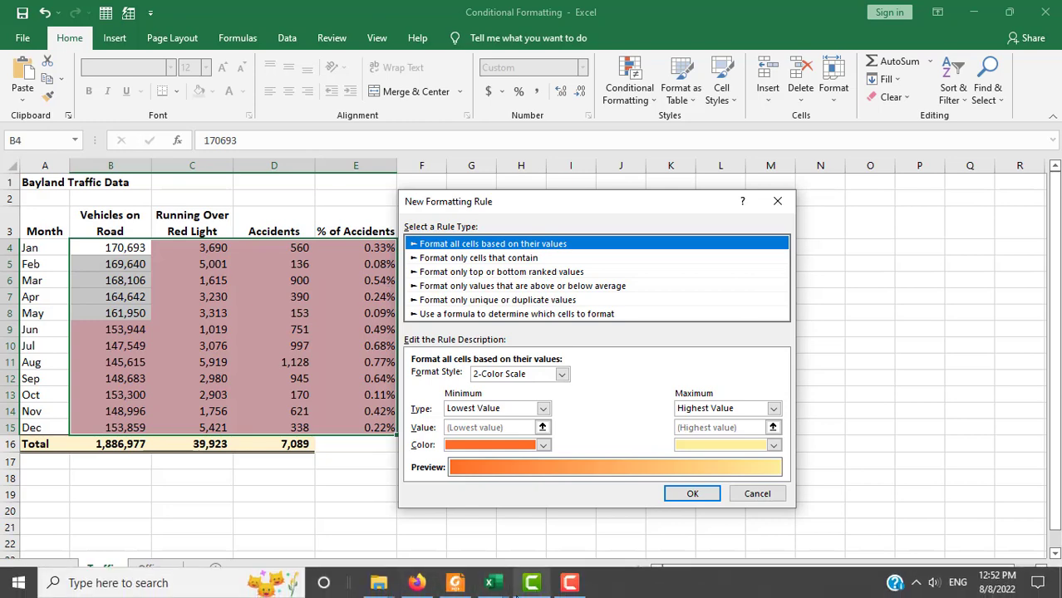
pyautogui.click(455, 584)
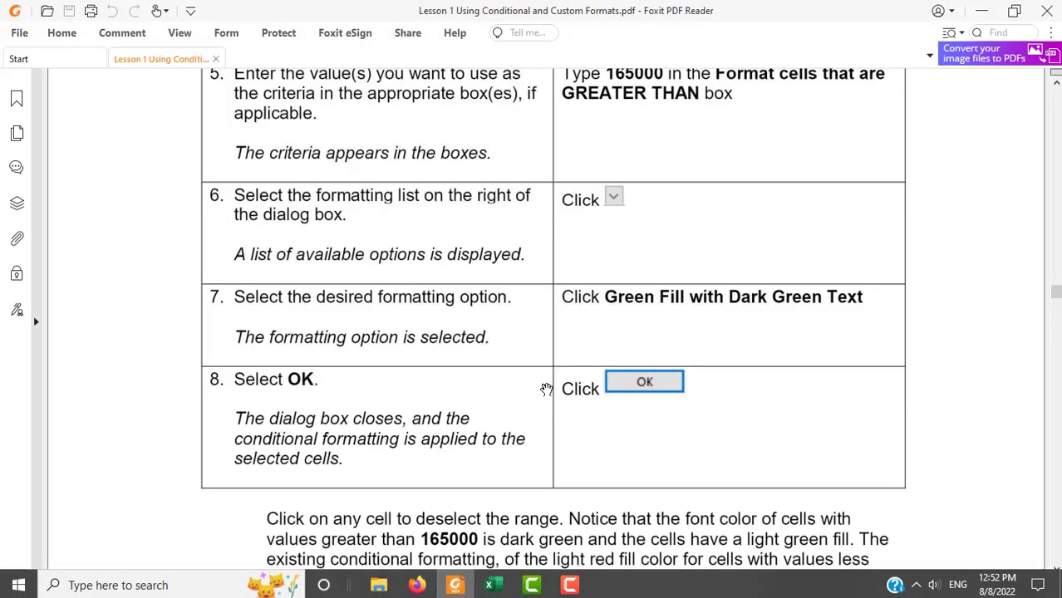
pyautogui.scroll(2, 543, 386)
pyautogui.scroll(4, 527, 413)
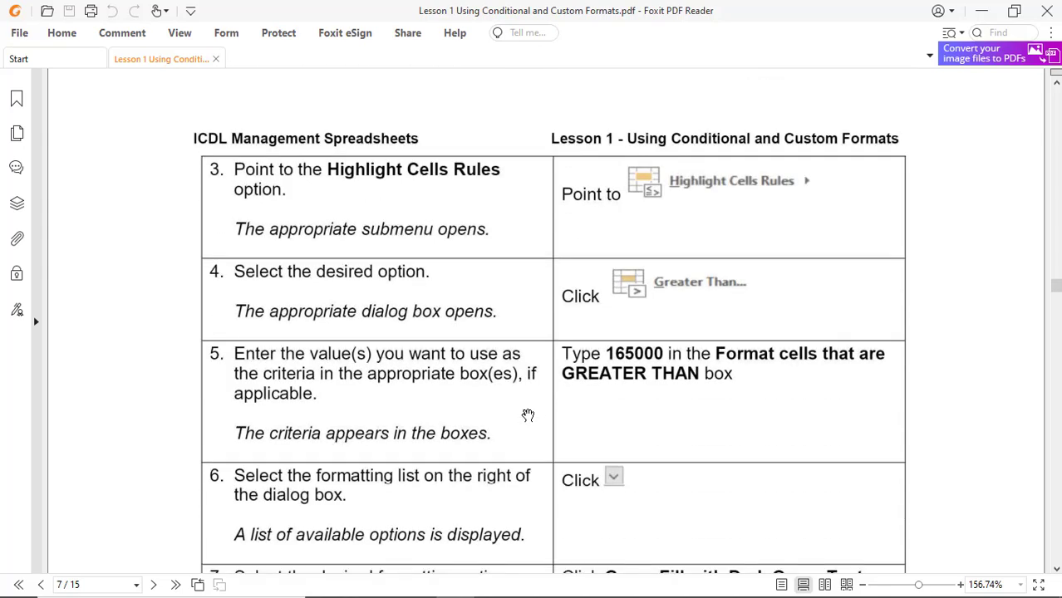
pyautogui.scroll(-6, 527, 412)
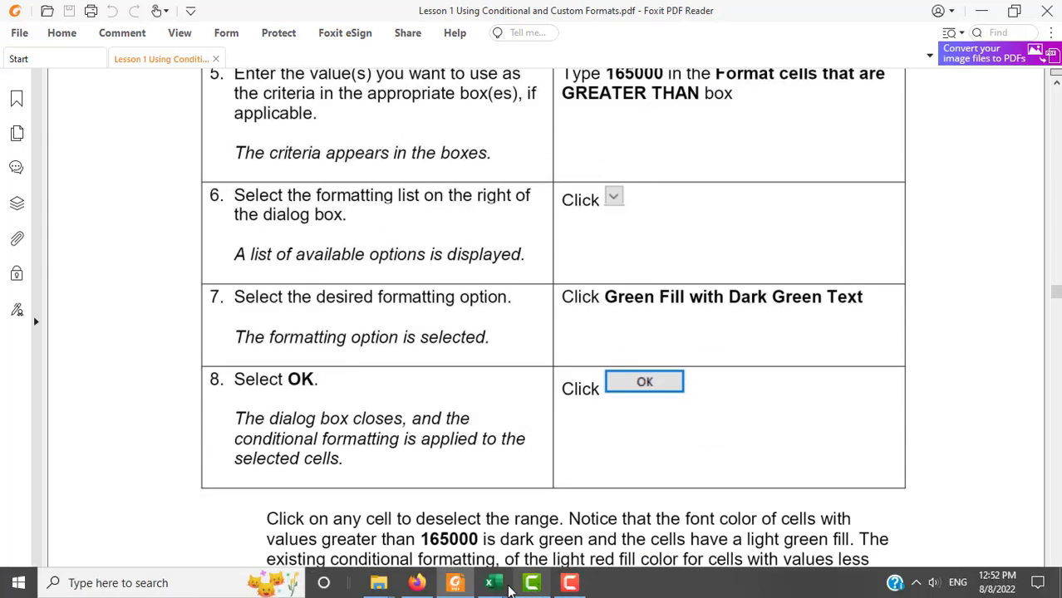
# Switch back to the Conditional Formatting workbook in Excel and set the new rule to format only cells with a value greater than
pyautogui.moveTo(509, 586)
pyautogui.moveTo(558, 540)
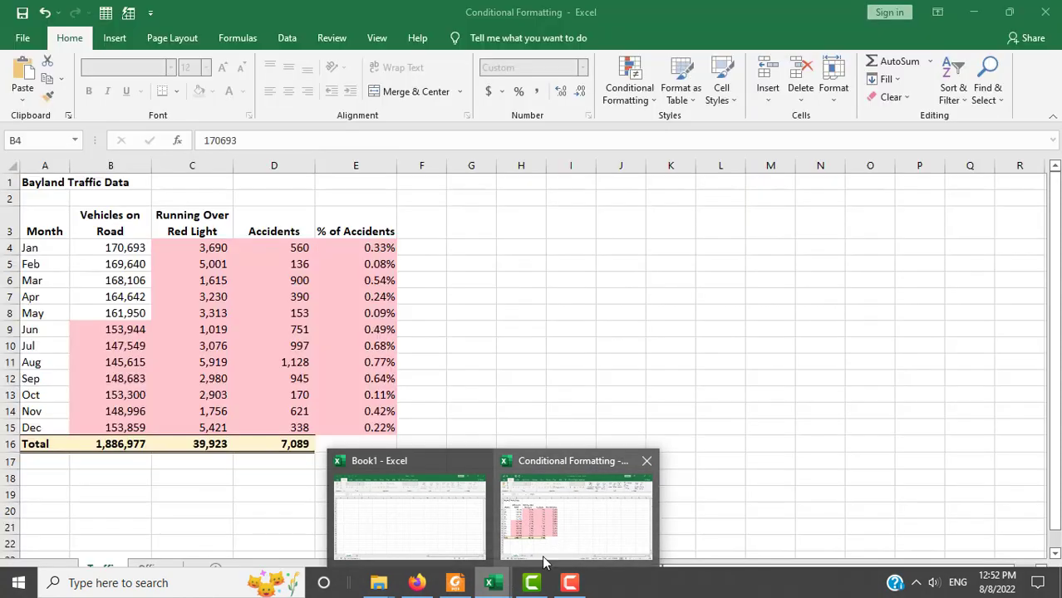
pyautogui.click(540, 552)
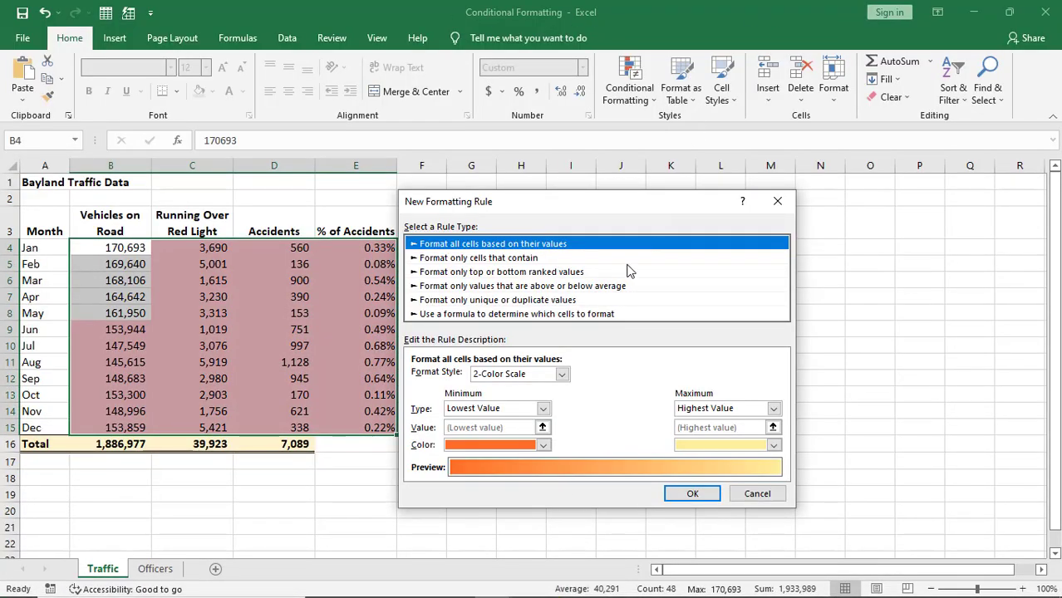
pyautogui.click(473, 260)
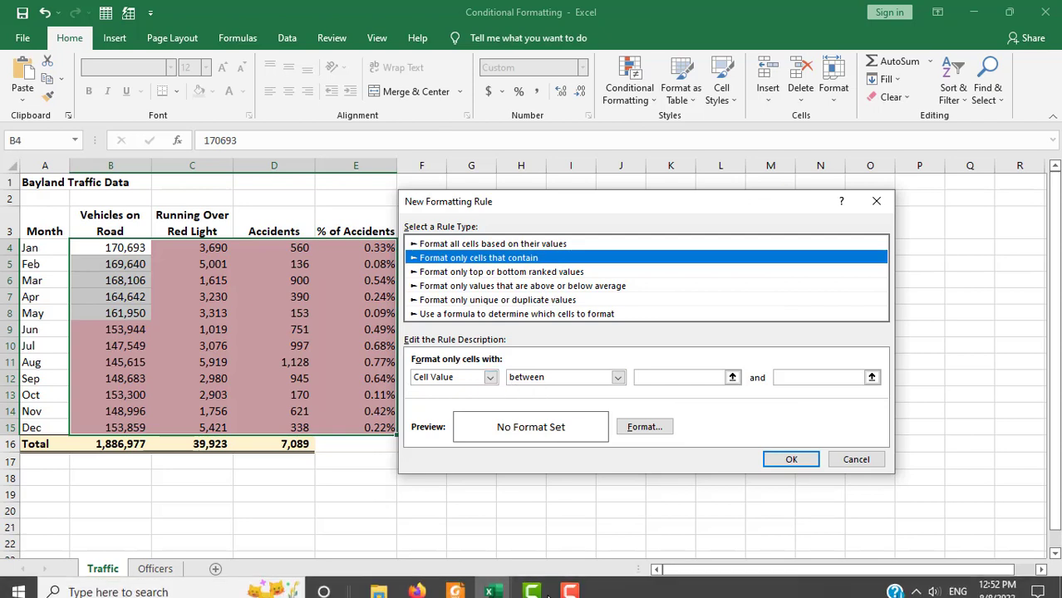
pyautogui.click(618, 378)
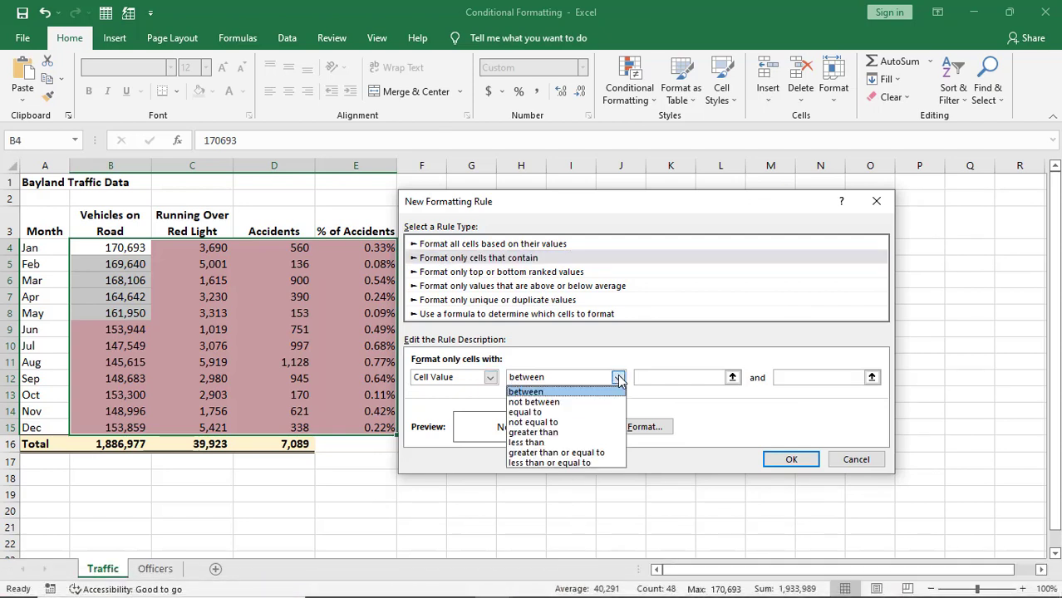
pyautogui.click(559, 433)
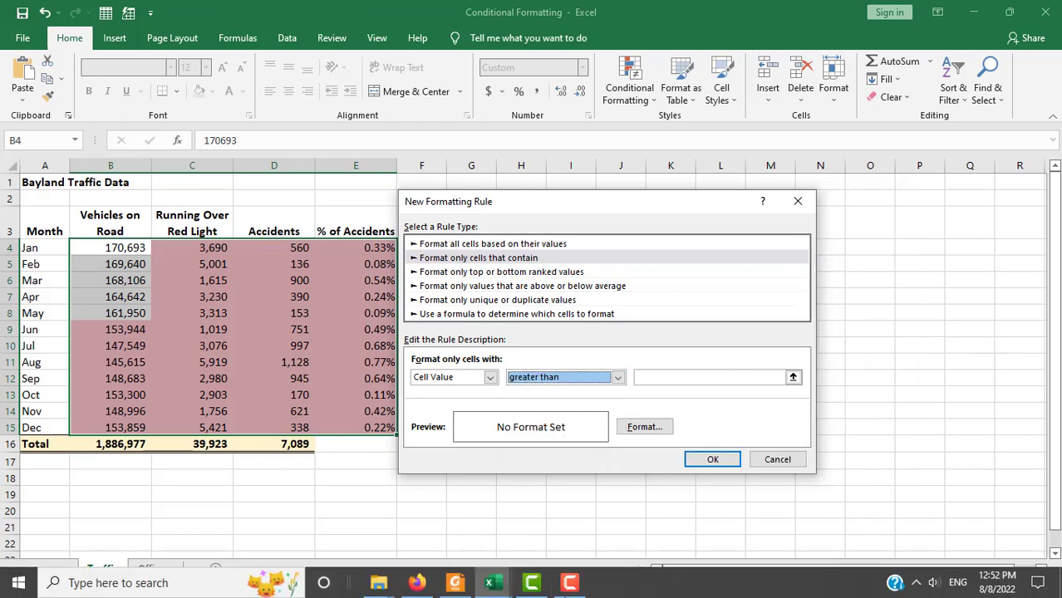
# Check the criterion in the lesson PDF in Foxit PDF Reader, and set the new rule's greater-than value to 165000 in Excel
pyautogui.click(463, 586)
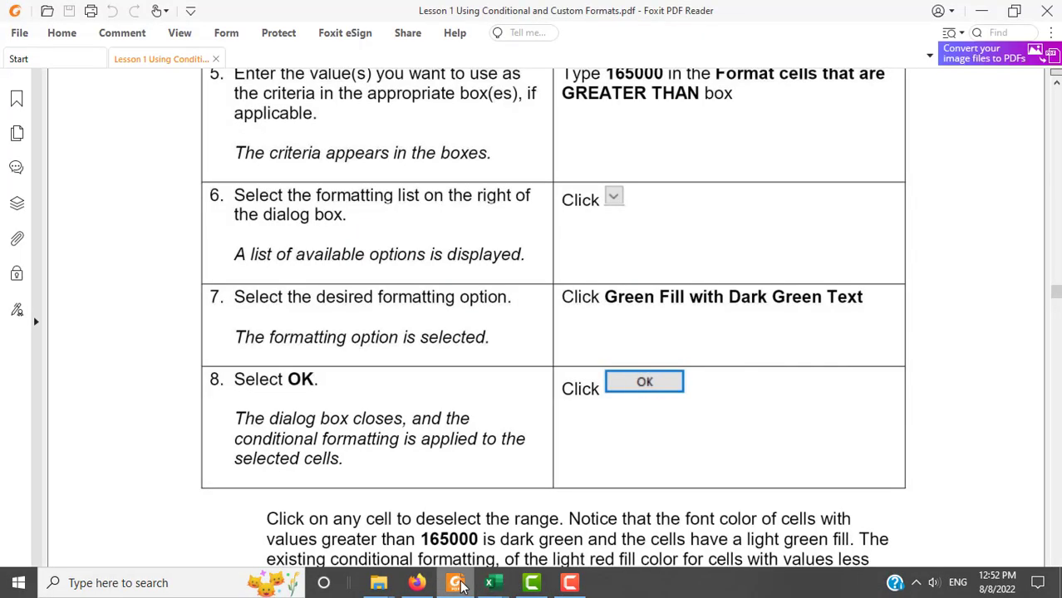
pyautogui.scroll(2, 556, 441)
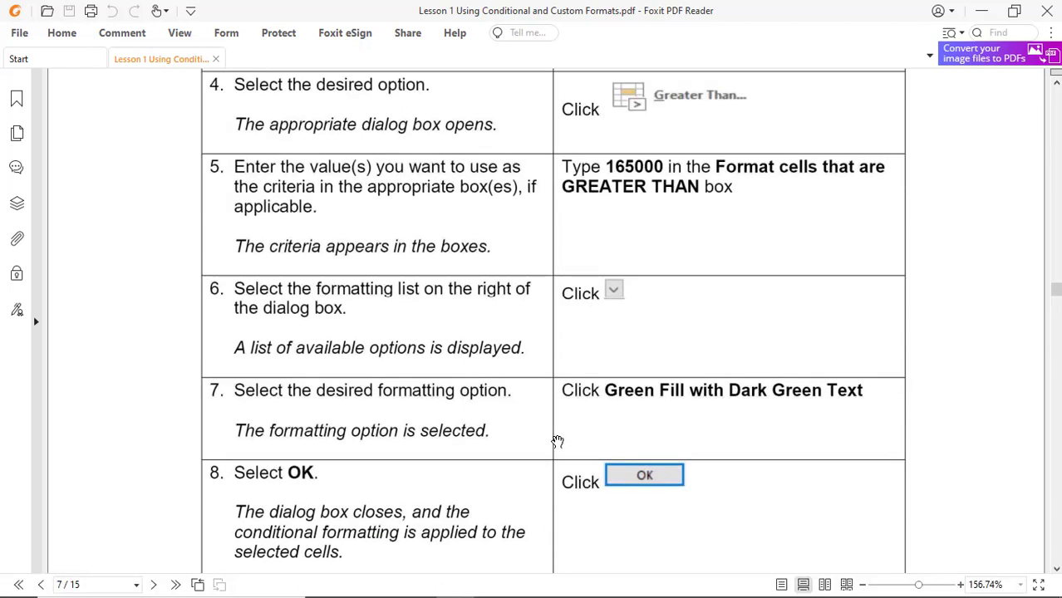
pyautogui.moveTo(504, 588)
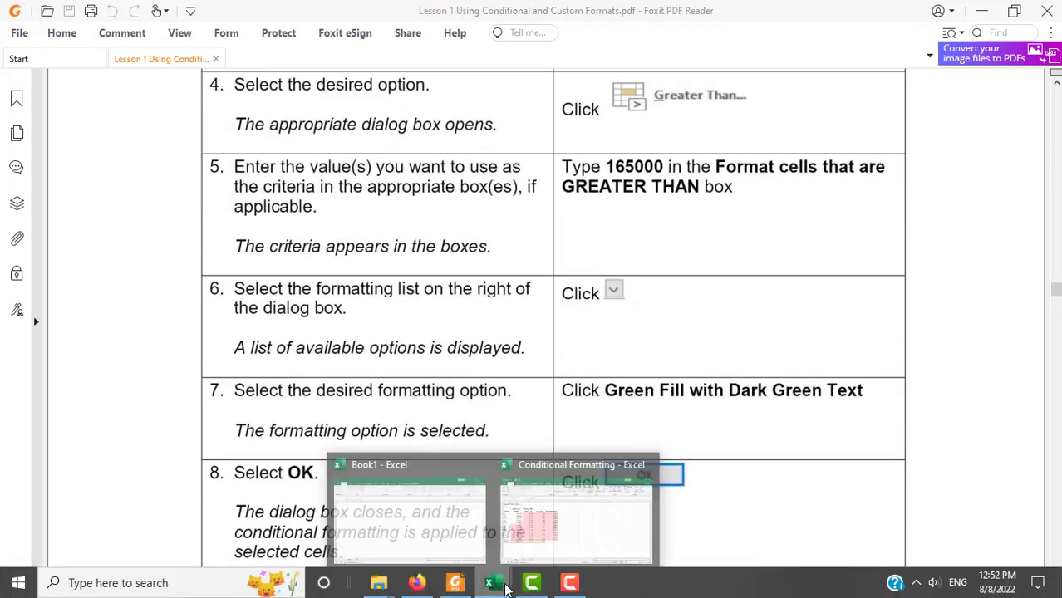
pyautogui.click(616, 492)
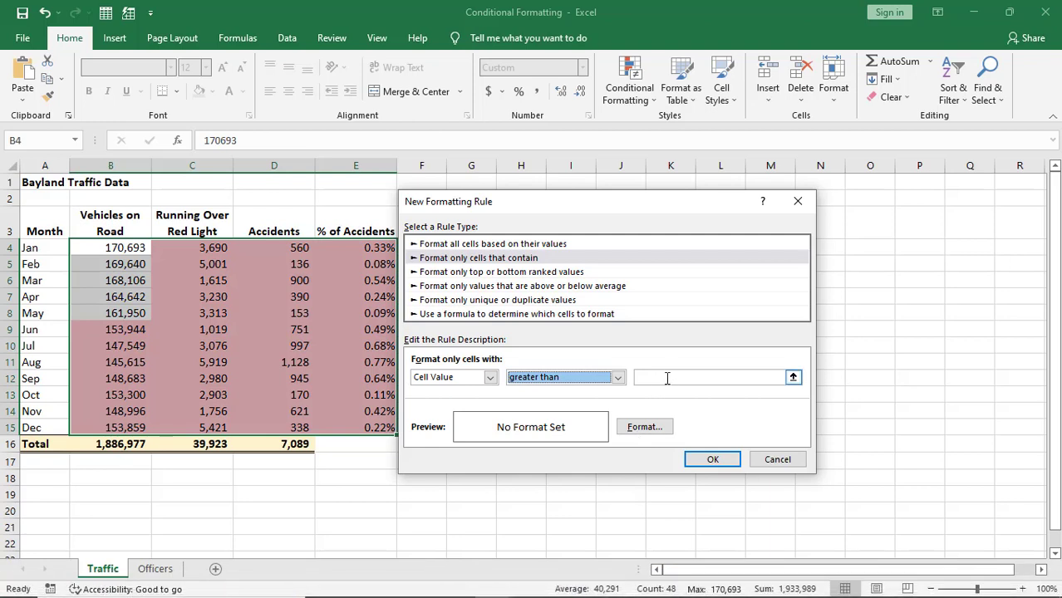
pyautogui.click(668, 377)
pyautogui.write('165000')
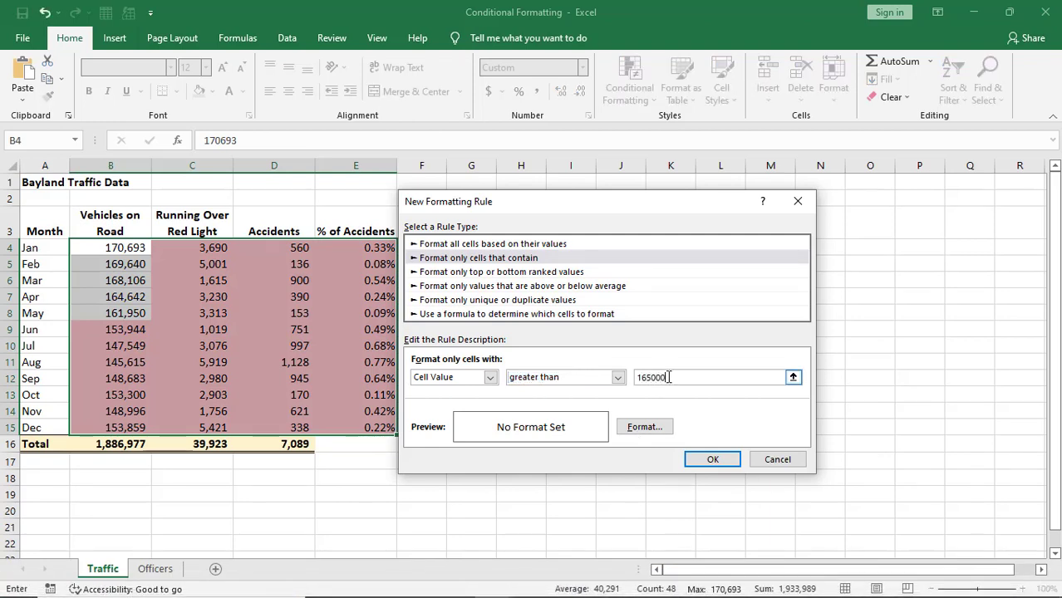
pyautogui.click(654, 428)
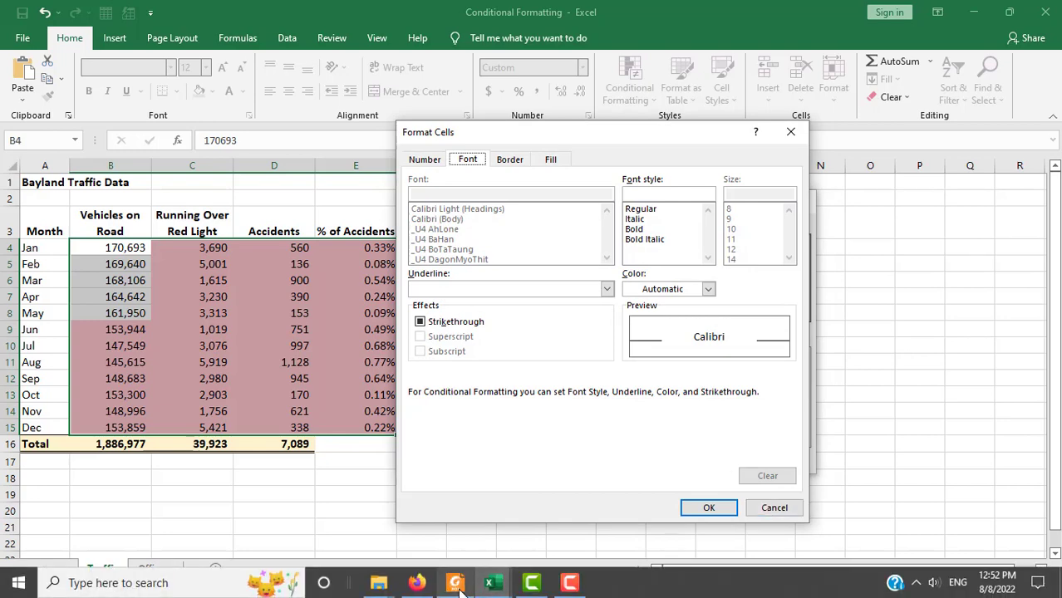
pyautogui.click(456, 584)
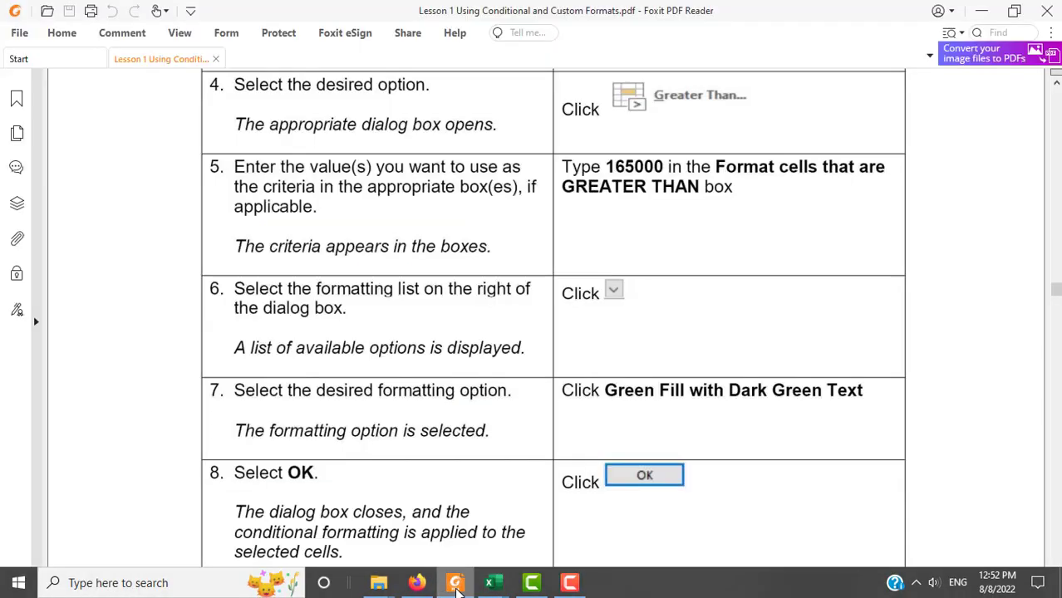
pyautogui.moveTo(492, 583)
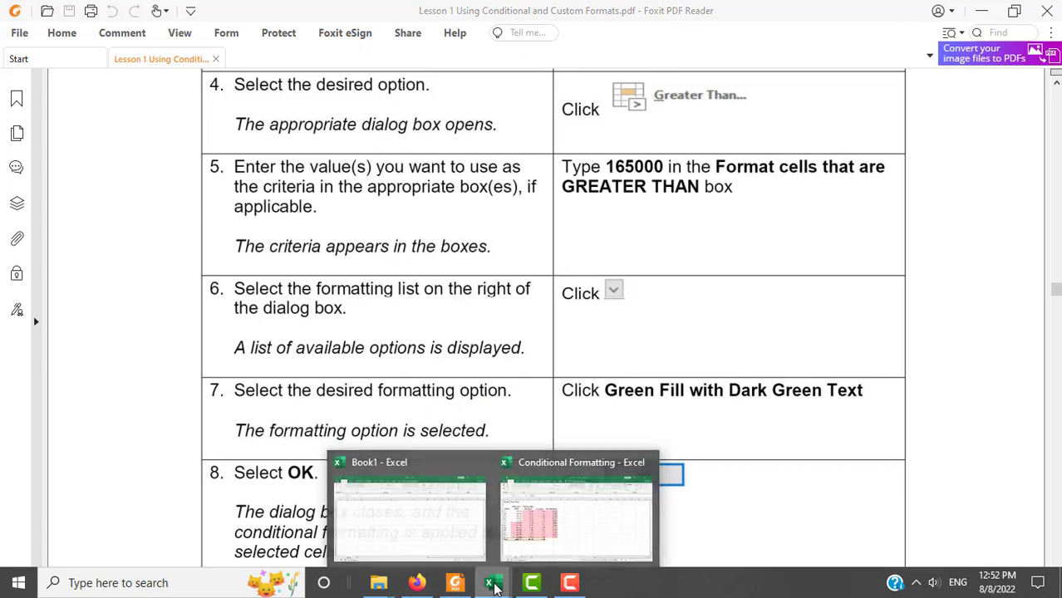
pyautogui.click(553, 541)
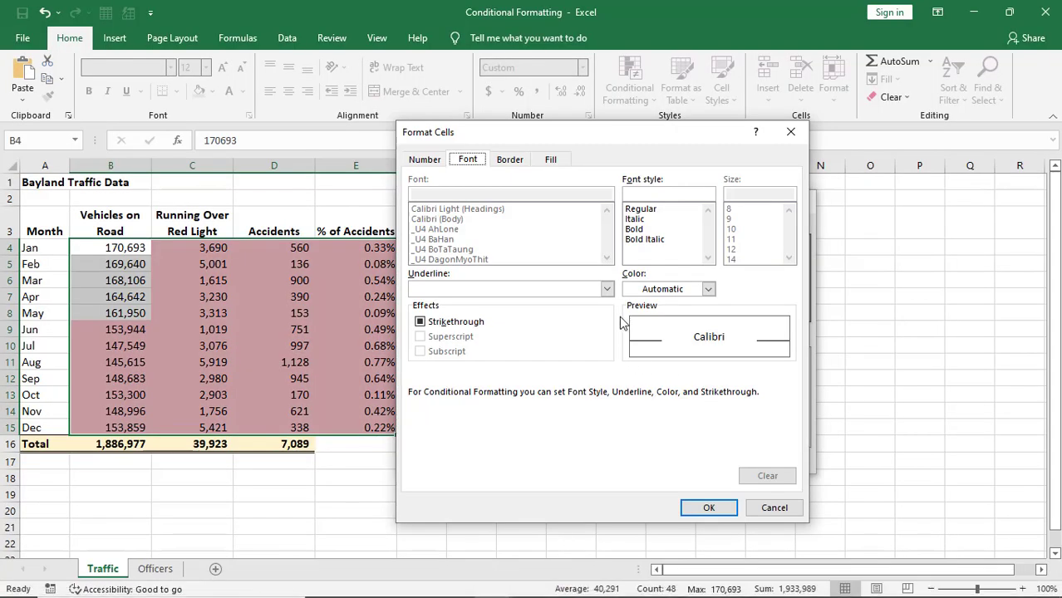
pyautogui.click(709, 289)
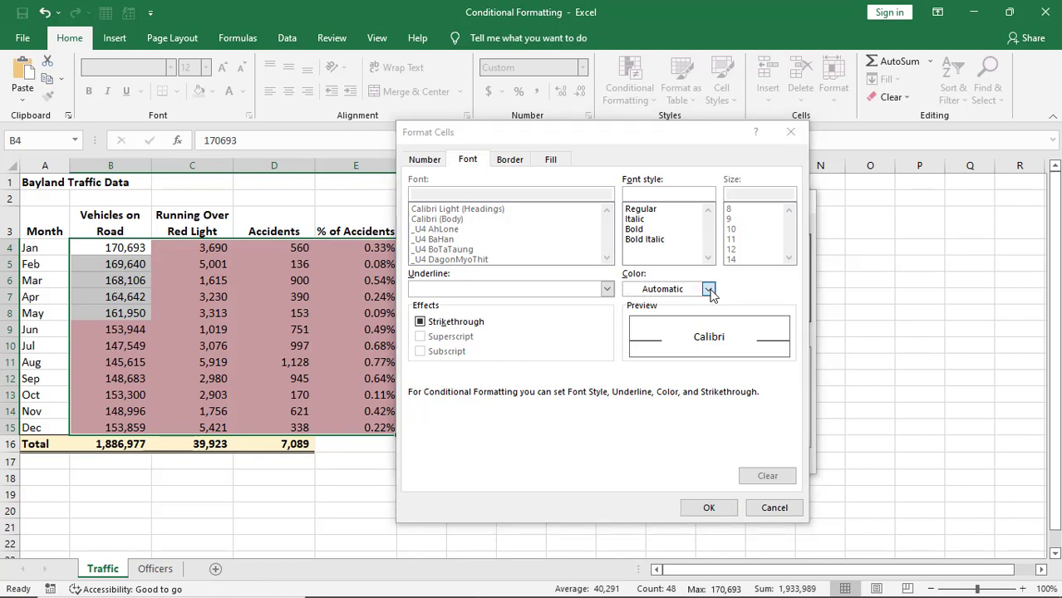
pyautogui.click(774, 506)
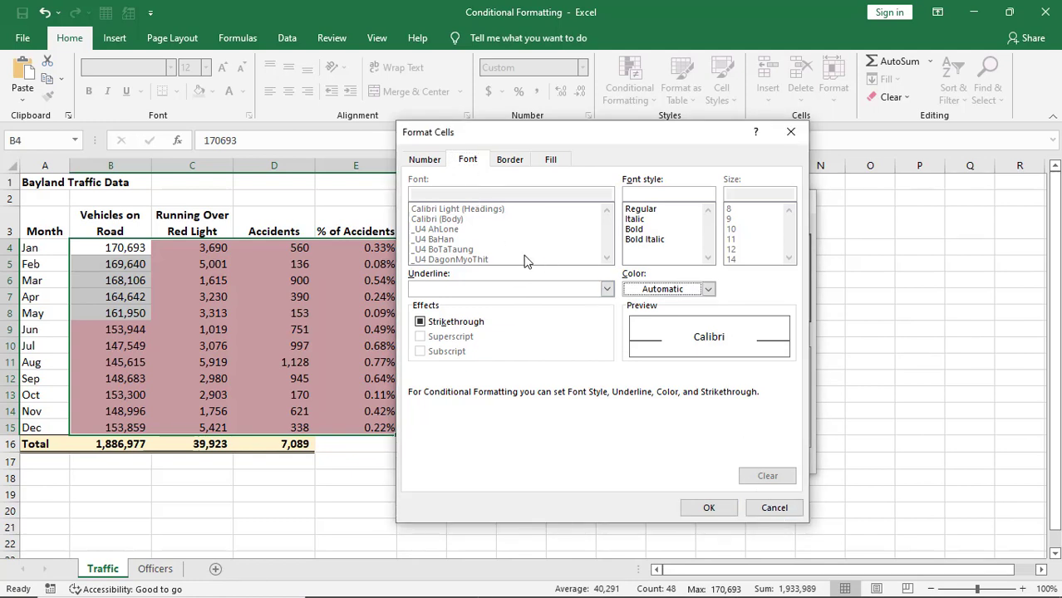
pyautogui.click(755, 511)
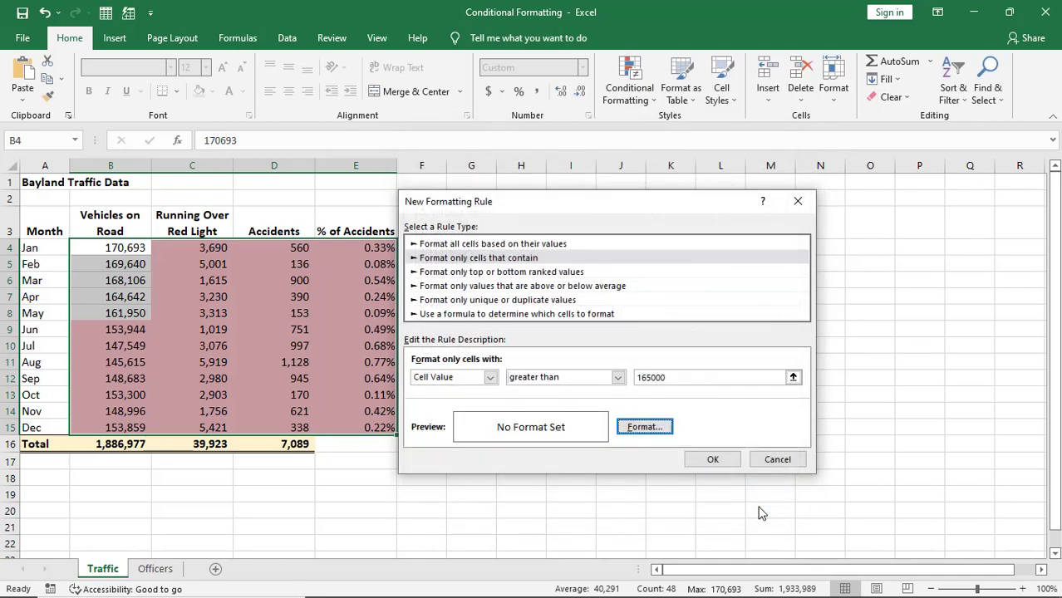
pyautogui.click(764, 462)
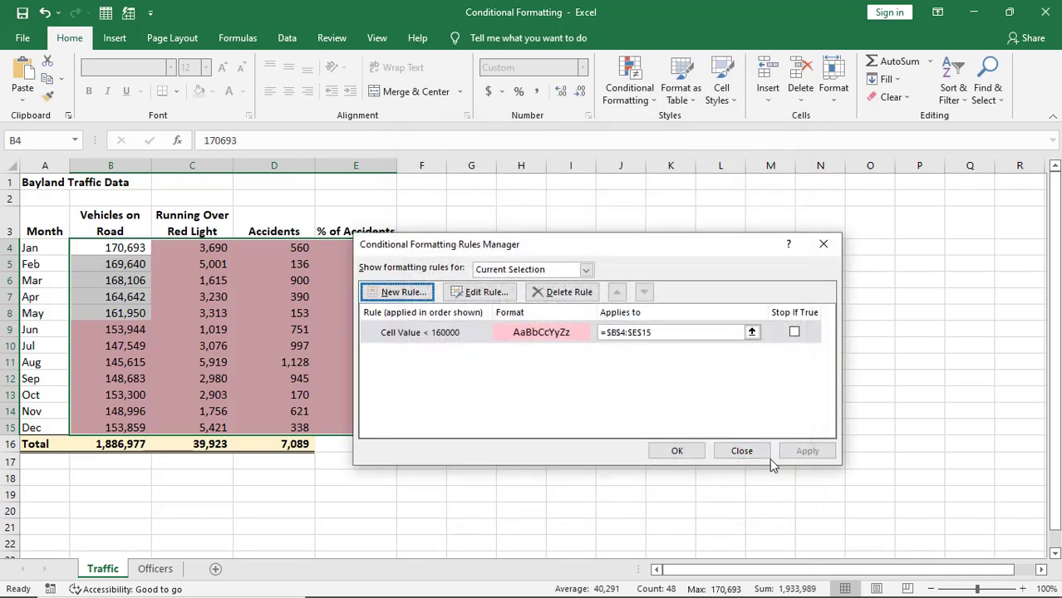
pyautogui.click(742, 452)
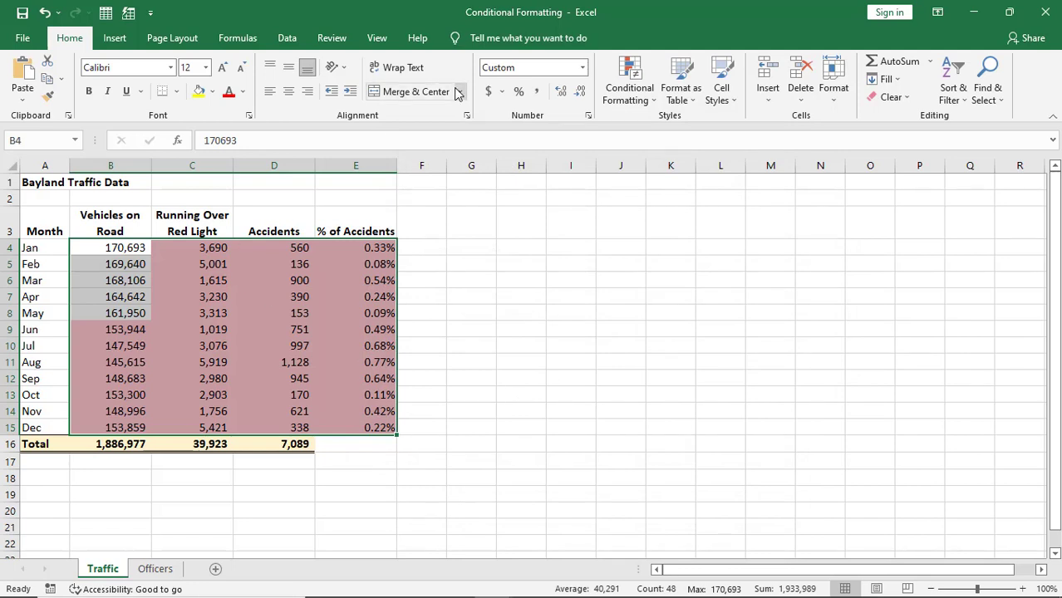
# Apply a Greater Than highlight rule to B4:E15 with value 165000 and Green Fill with Dark Green Text
pyautogui.click(629, 91)
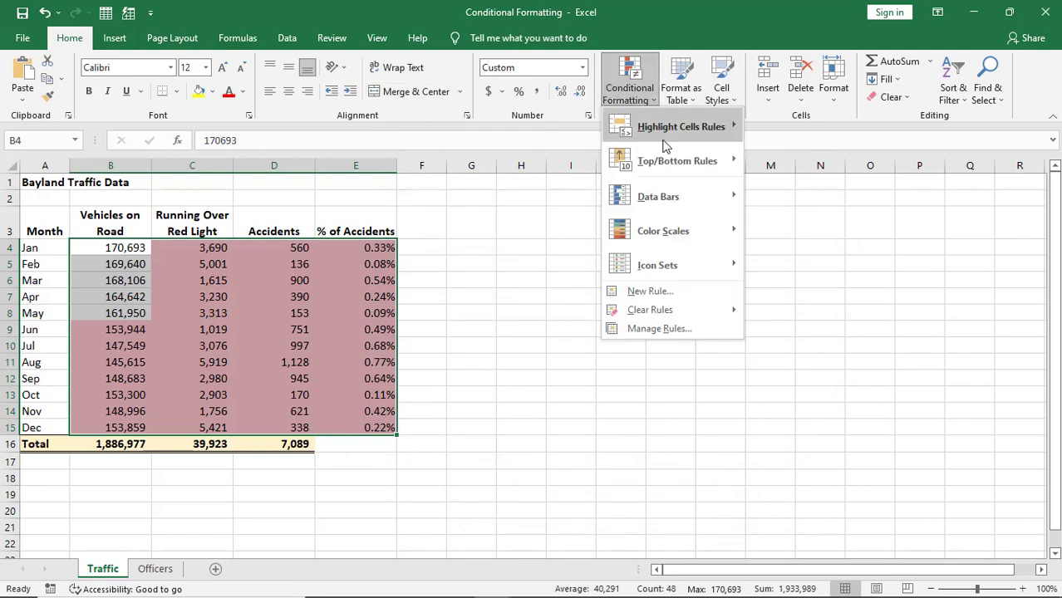
pyautogui.moveTo(664, 133)
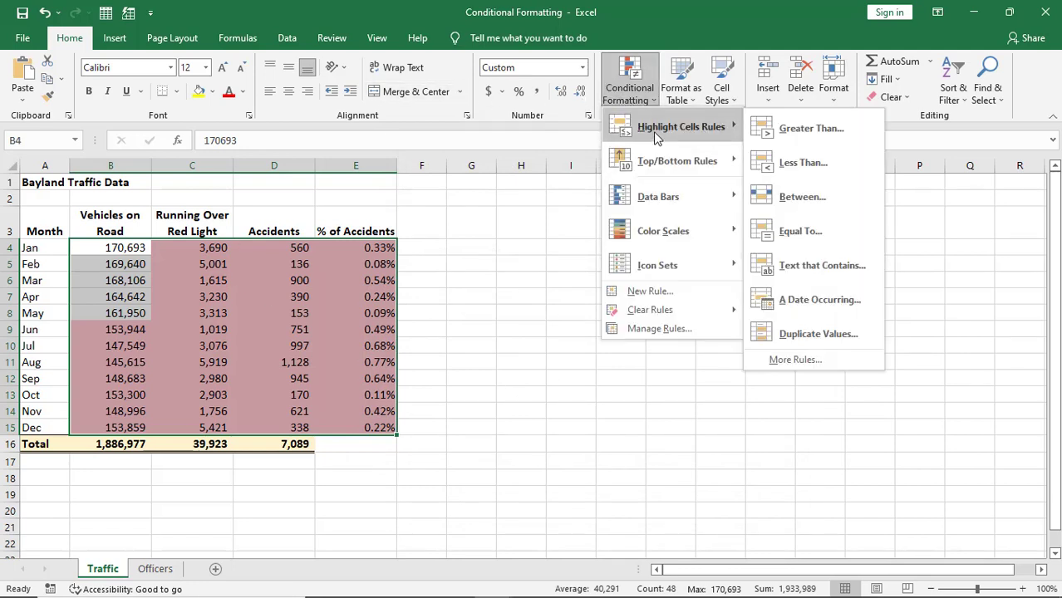
pyautogui.click(806, 128)
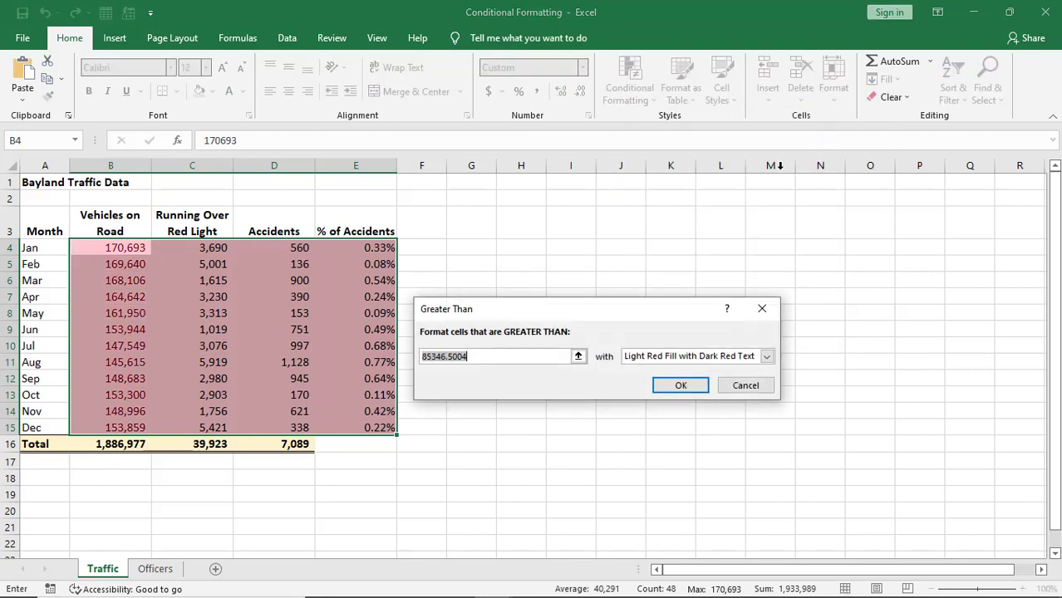
pyautogui.write('1')
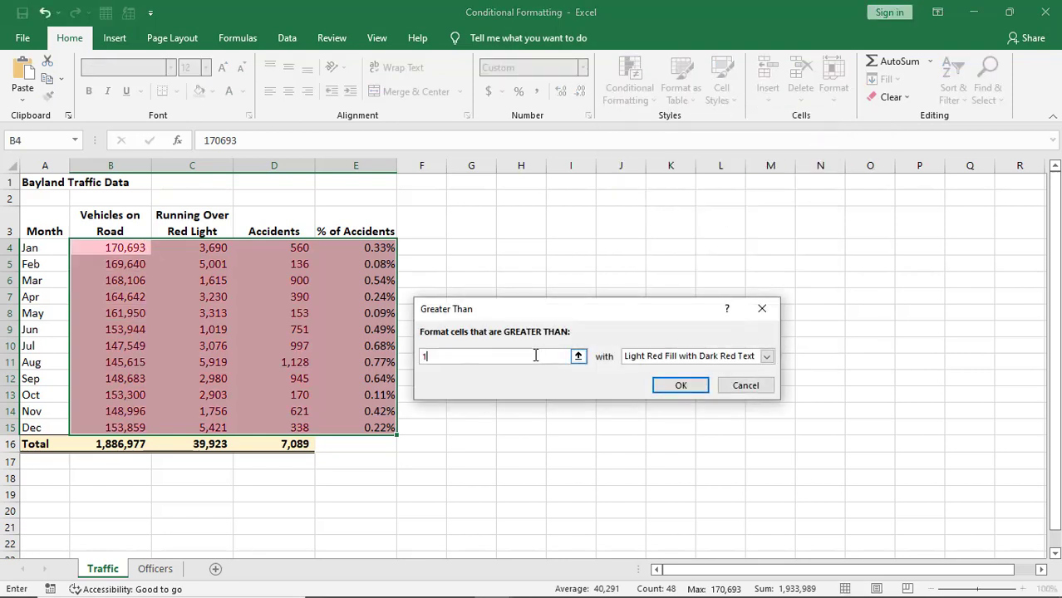
pyautogui.write('65000')
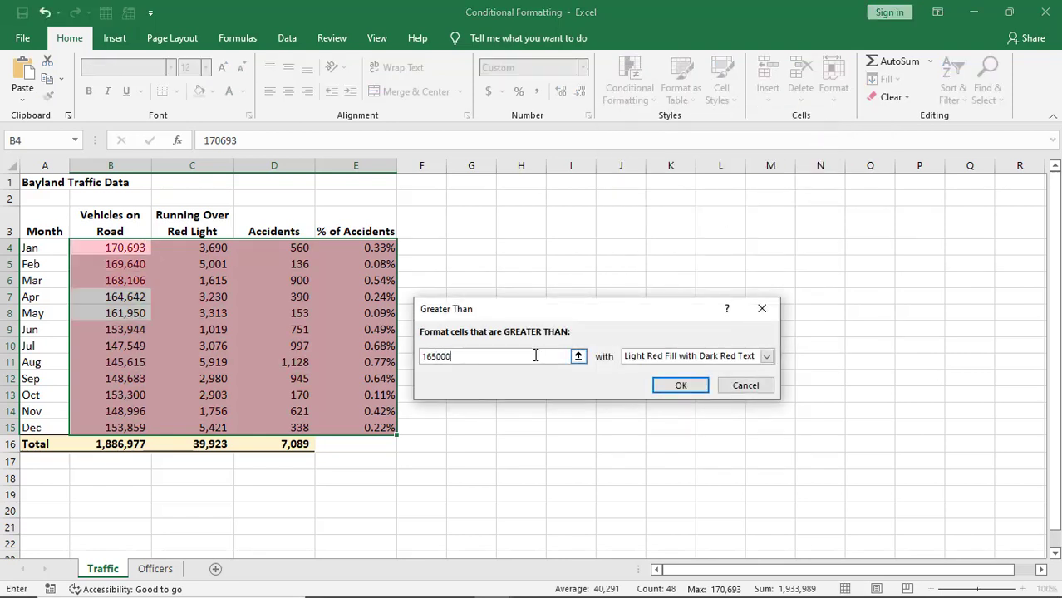
pyautogui.click(766, 355)
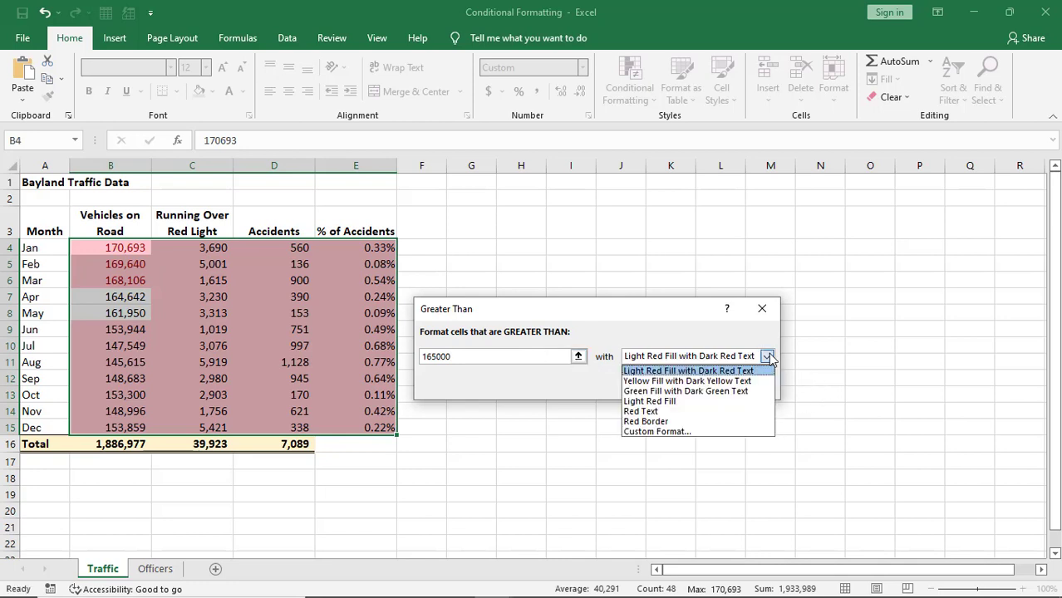
pyautogui.click(677, 392)
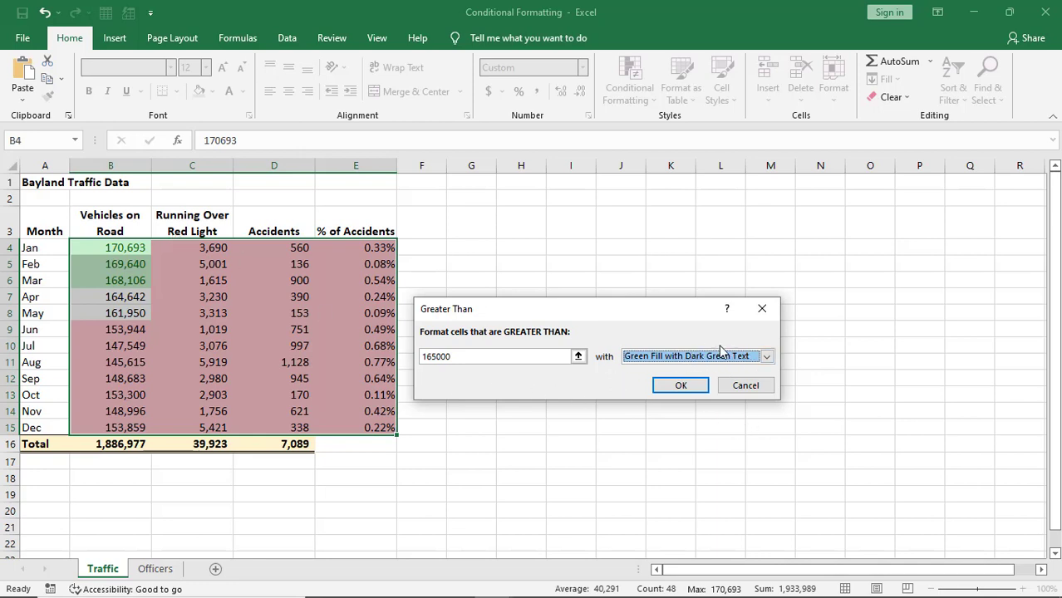
pyautogui.click(682, 388)
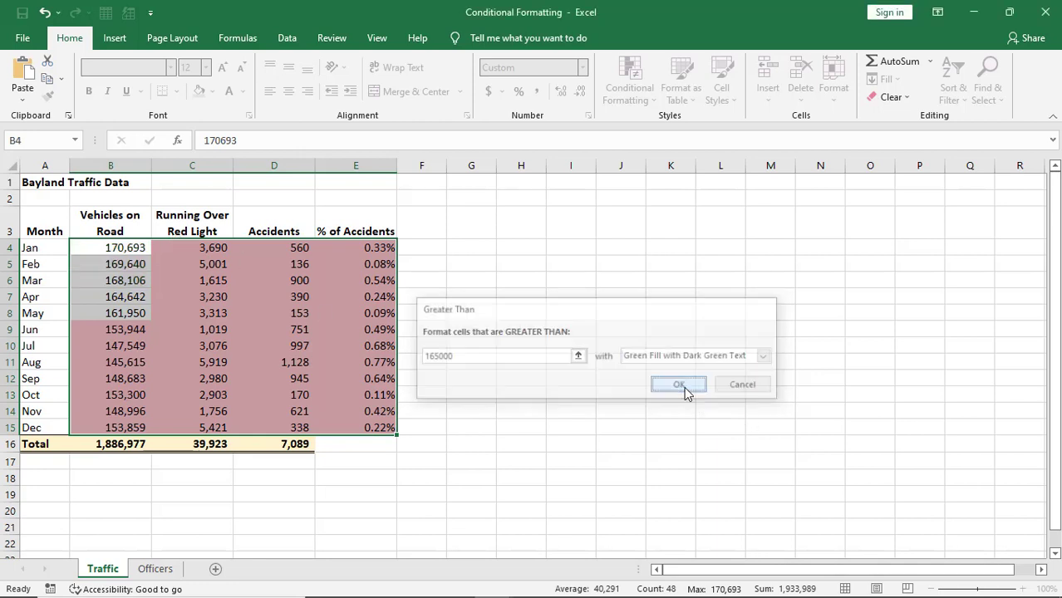
pyautogui.click(684, 387)
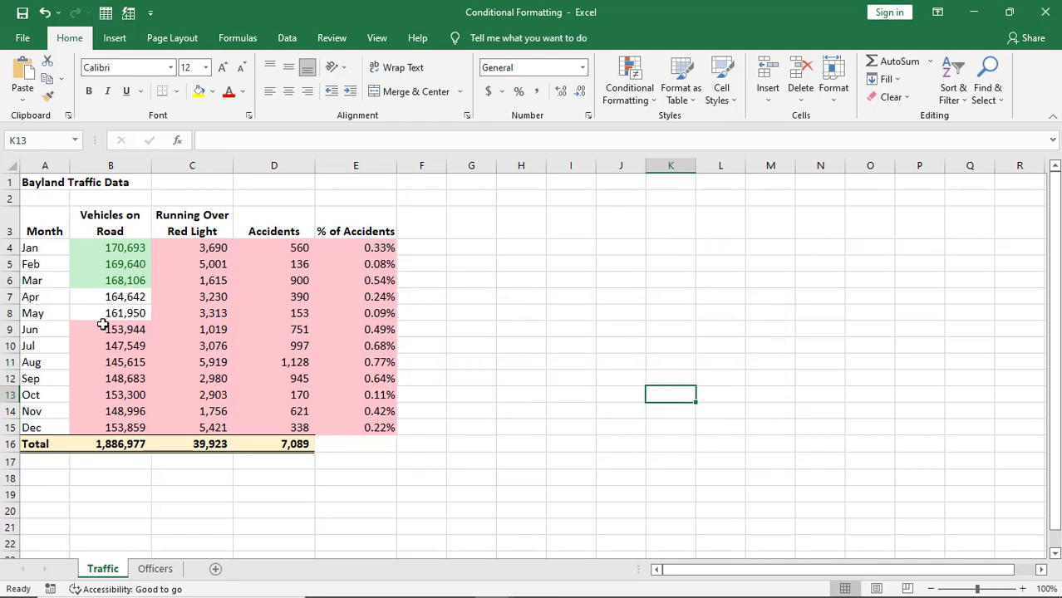
# Review the red-filled and green-filled cells in the traffic data, including B4:B6
pyautogui.moveTo(108, 329); pyautogui.dragTo(208, 427)
pyautogui.click(185, 246)
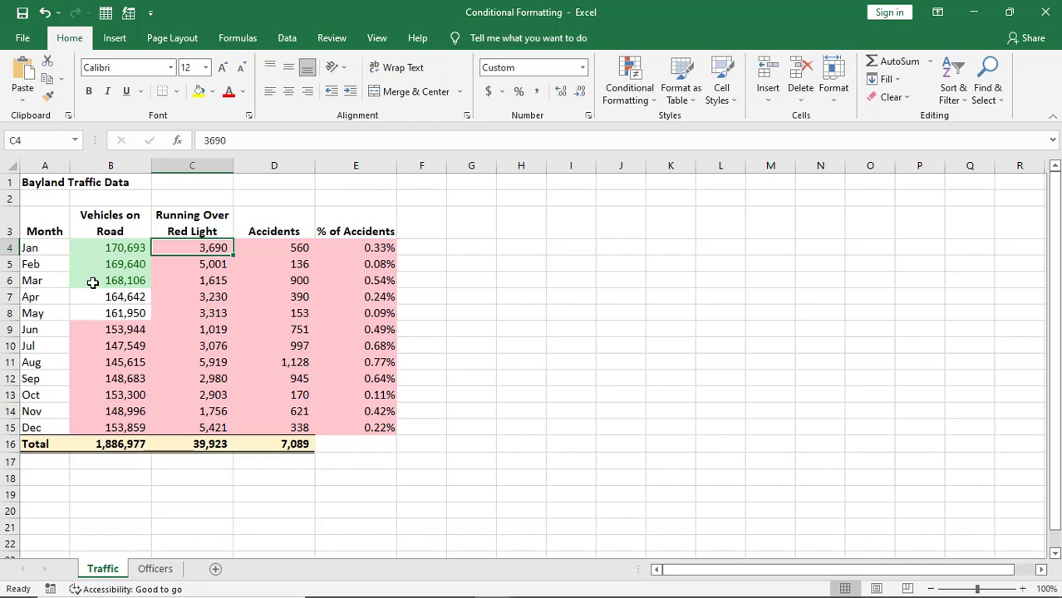
pyautogui.moveTo(93, 282); pyautogui.dragTo(88, 245)
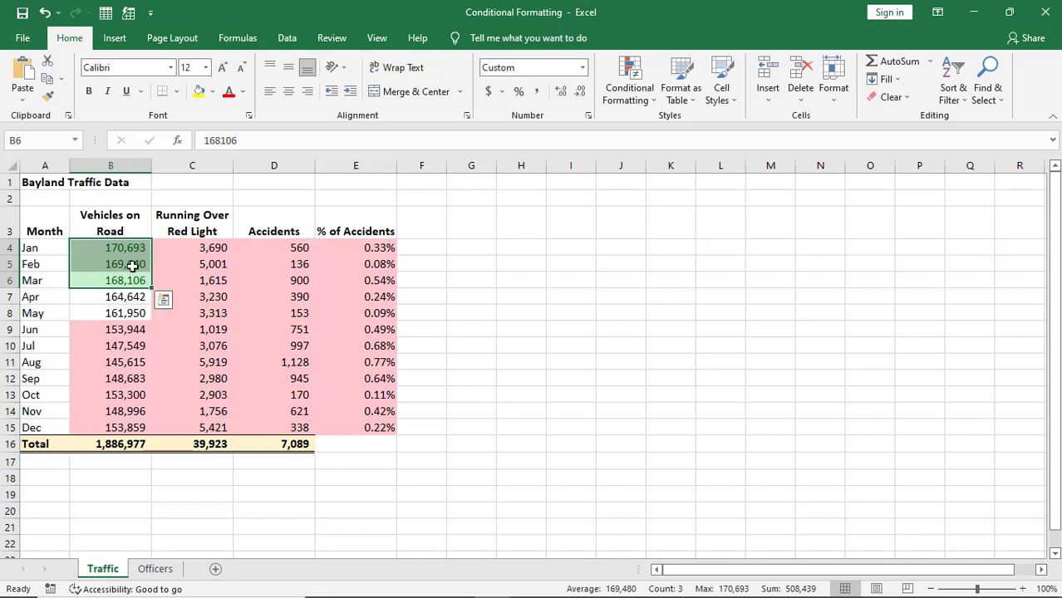
pyautogui.click(570, 508)
# Switch to the lesson PDF in Foxit PDF Reader and read the first instructions of section 1.5, Creating a Custom Conditional Format
pyautogui.moveTo(419, 588)
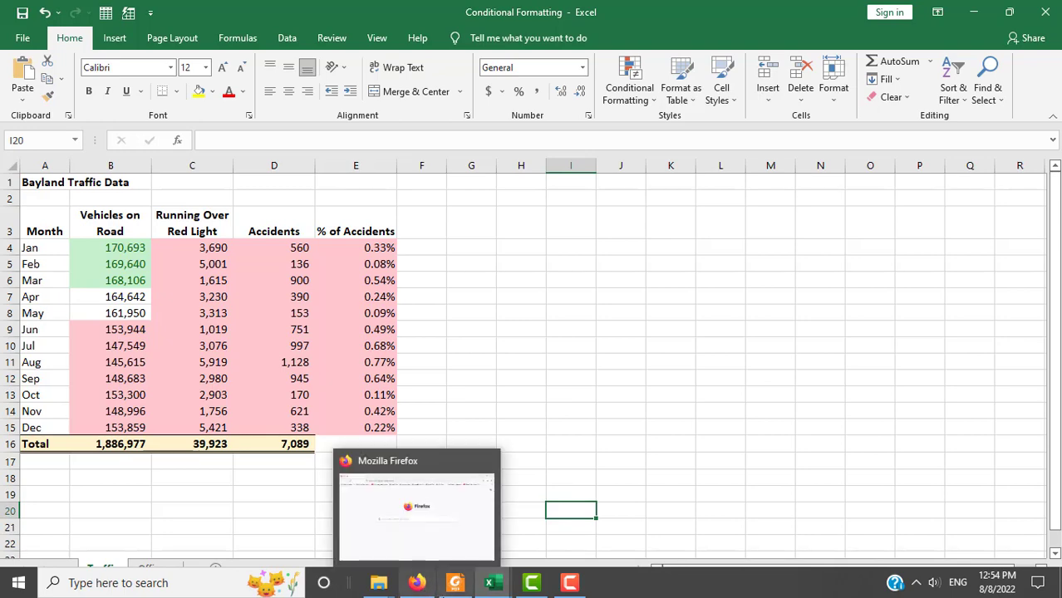
pyautogui.moveTo(462, 588)
pyautogui.click(455, 544)
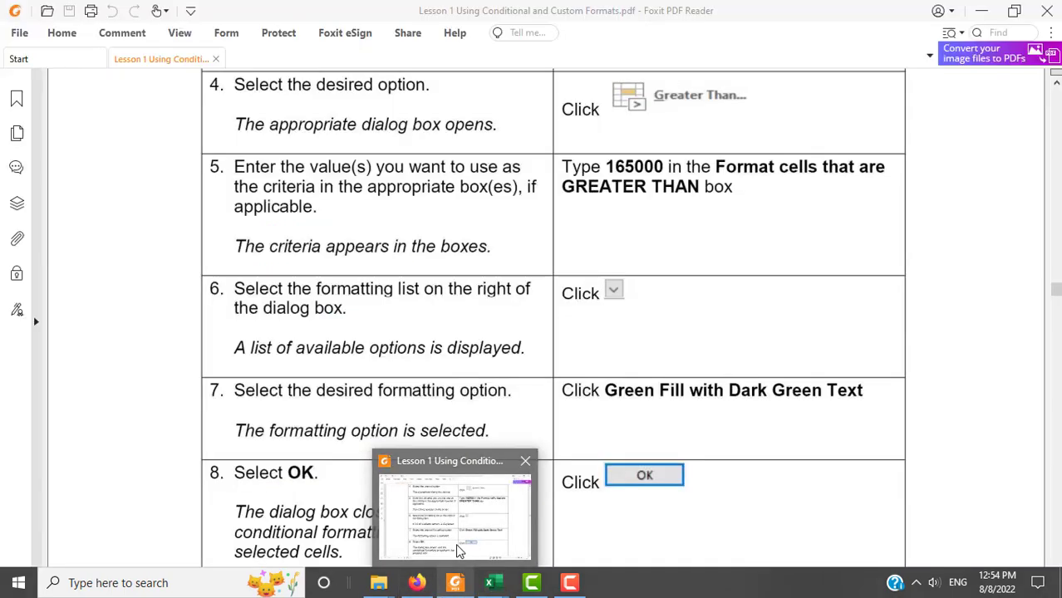
pyautogui.scroll(-3, 805, 493)
pyautogui.scroll(-5, 805, 492)
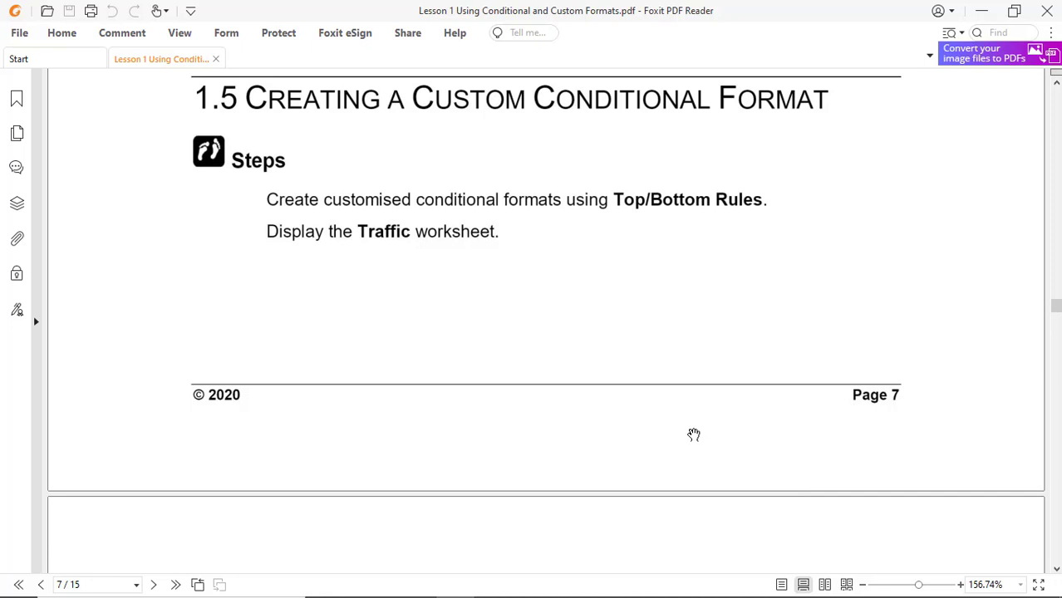
pyautogui.scroll(1, 694, 434)
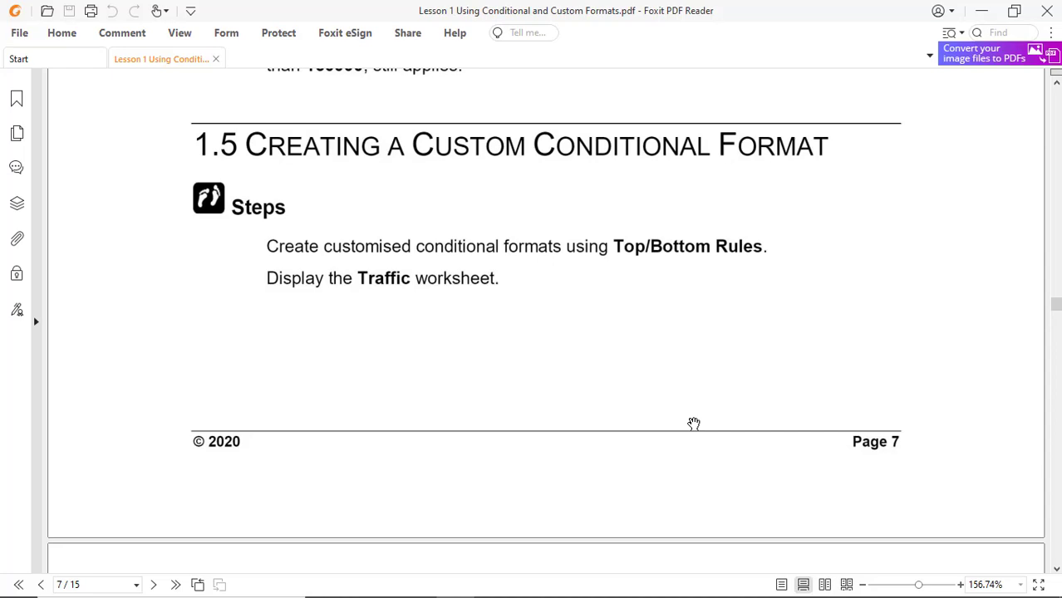
pyautogui.scroll(-10, 694, 424)
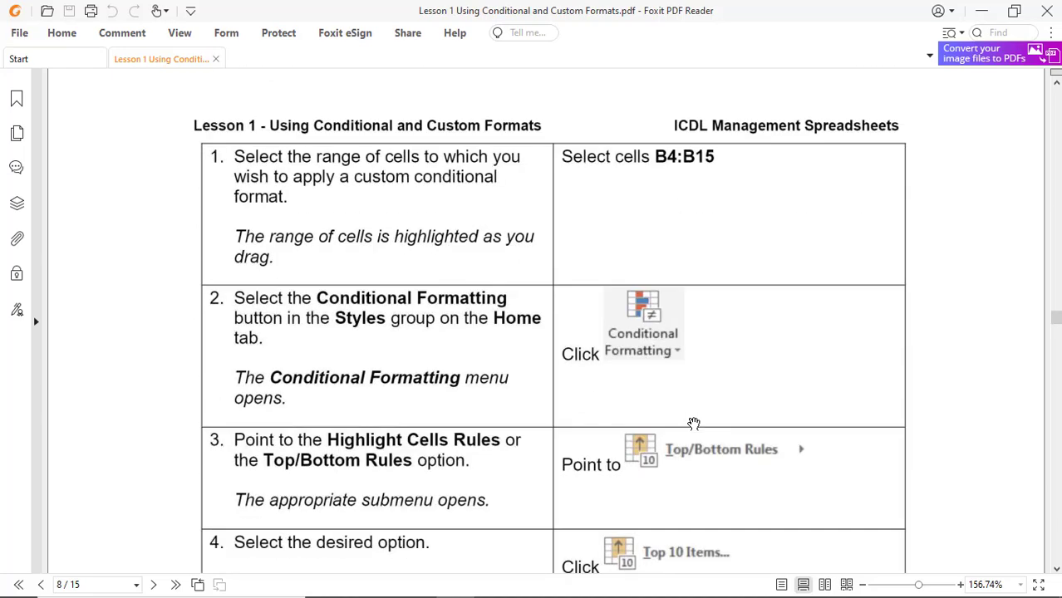
pyautogui.scroll(-3, 693, 423)
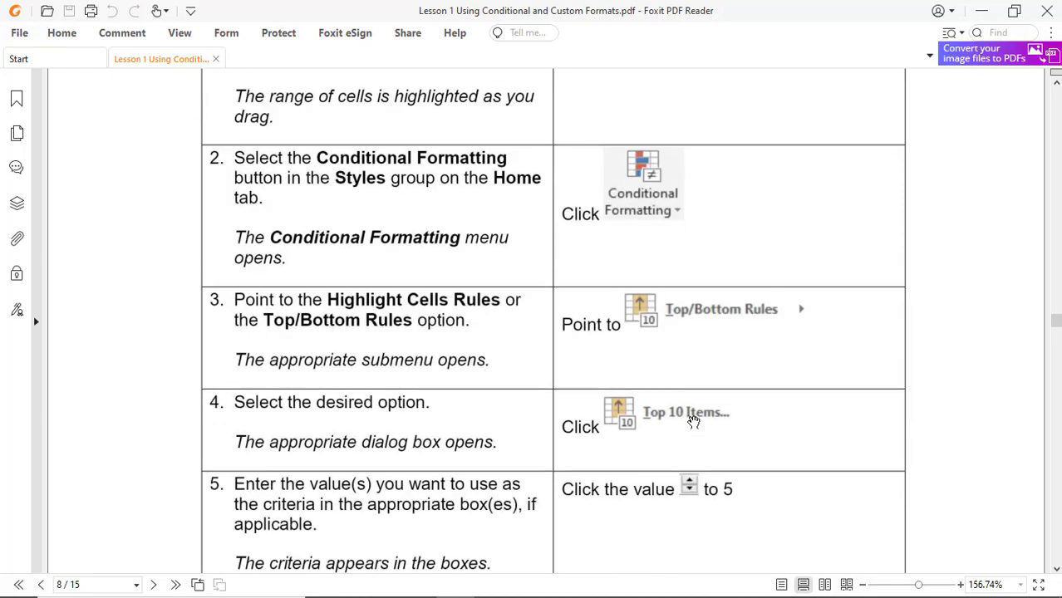
# Switch back to the Conditional Formatting workbook in Excel and select cell B4
pyautogui.moveTo(542, 588)
pyautogui.moveTo(488, 586)
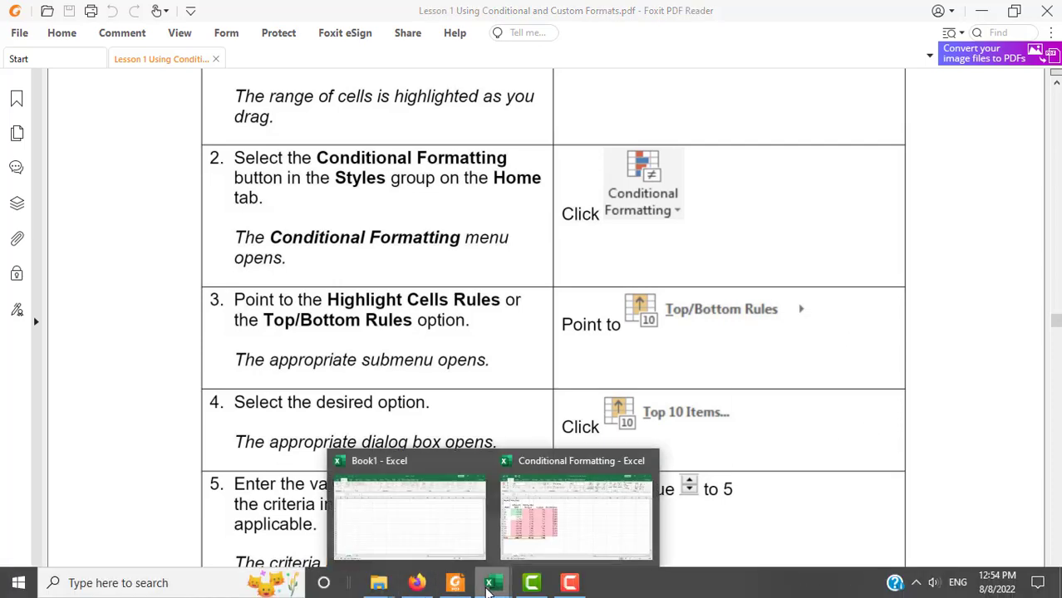
pyautogui.click(543, 539)
pyautogui.click(121, 248)
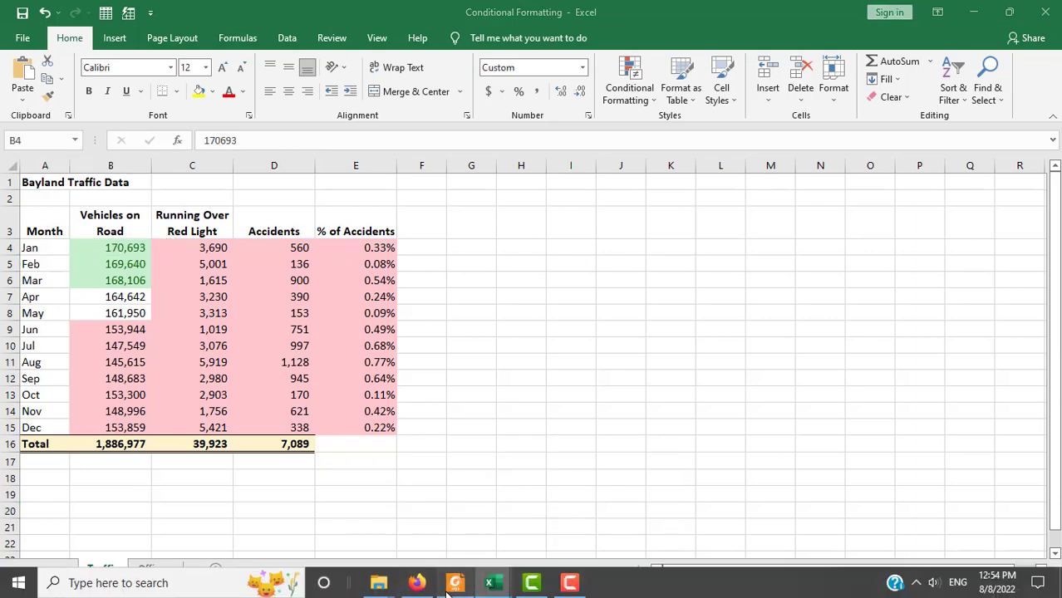
# Switch to the lesson PDF in Foxit PDF Reader and read through the custom conditional format instructions on page 8
pyautogui.click(454, 582)
pyautogui.scroll(-10, 800, 477)
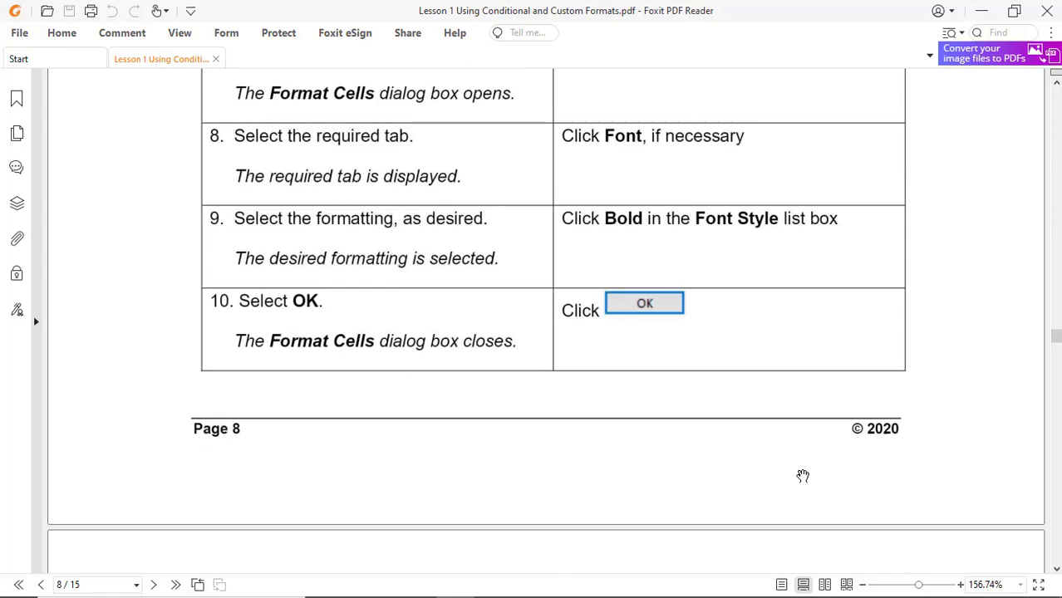
pyautogui.scroll(-3, 803, 476)
pyautogui.scroll(8, 802, 476)
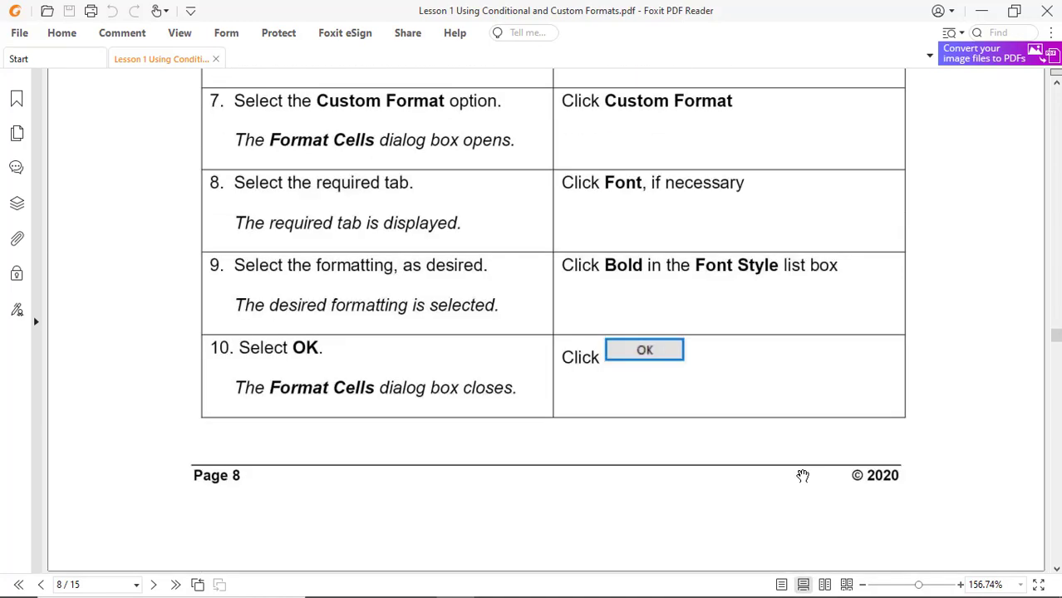
pyautogui.scroll(7, 803, 476)
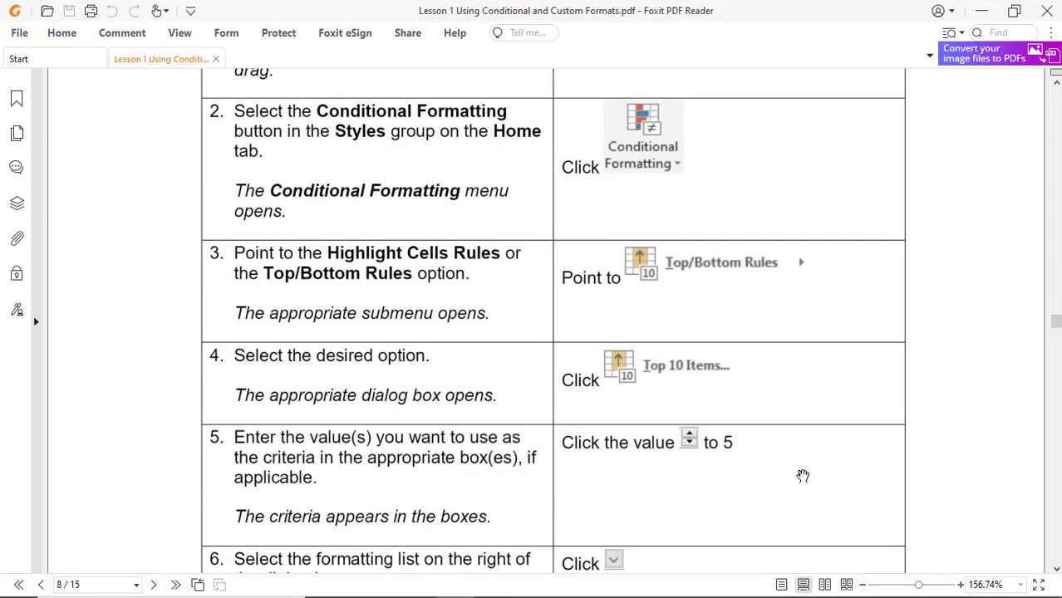
pyautogui.scroll(5, 805, 473)
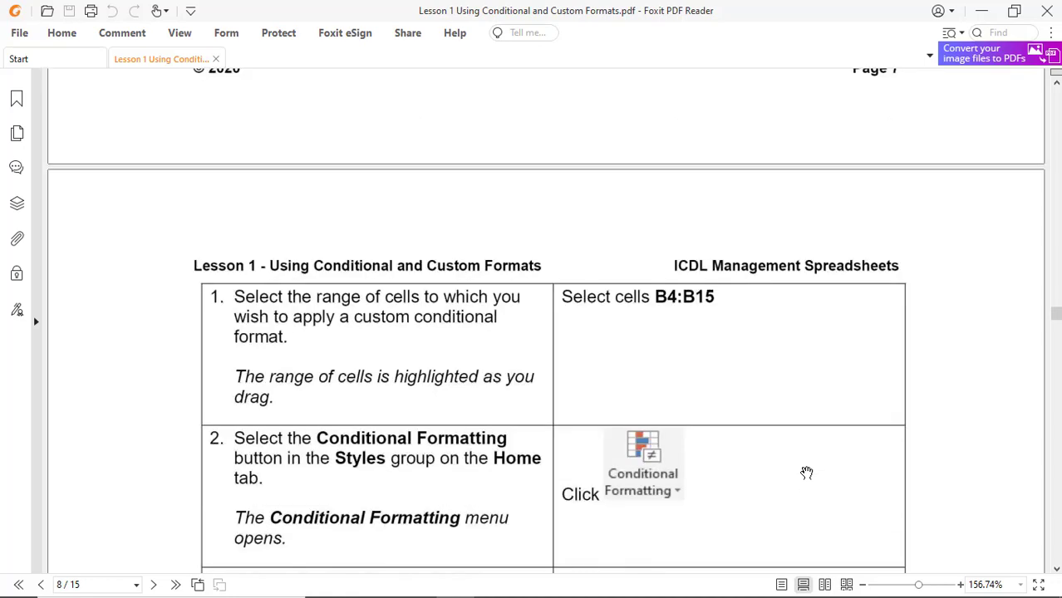
pyautogui.scroll(-6, 806, 473)
pyautogui.scroll(3, 806, 471)
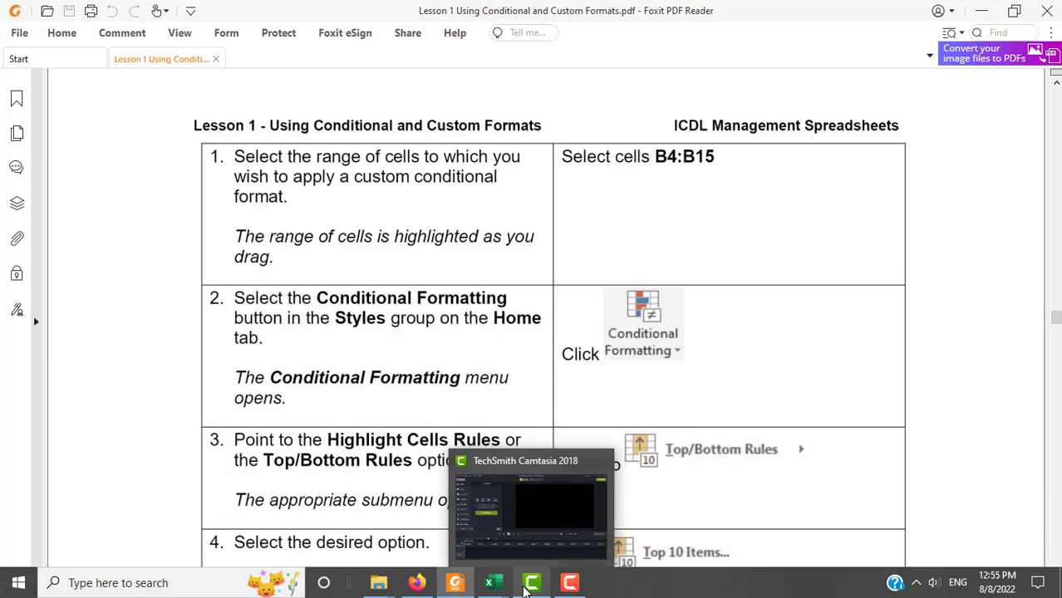
# Select B4:E15 in the Conditional Formatting workbook in Excel and check the range instruction in the lesson PDF in Foxit PDF Reader
pyautogui.moveTo(490, 586)
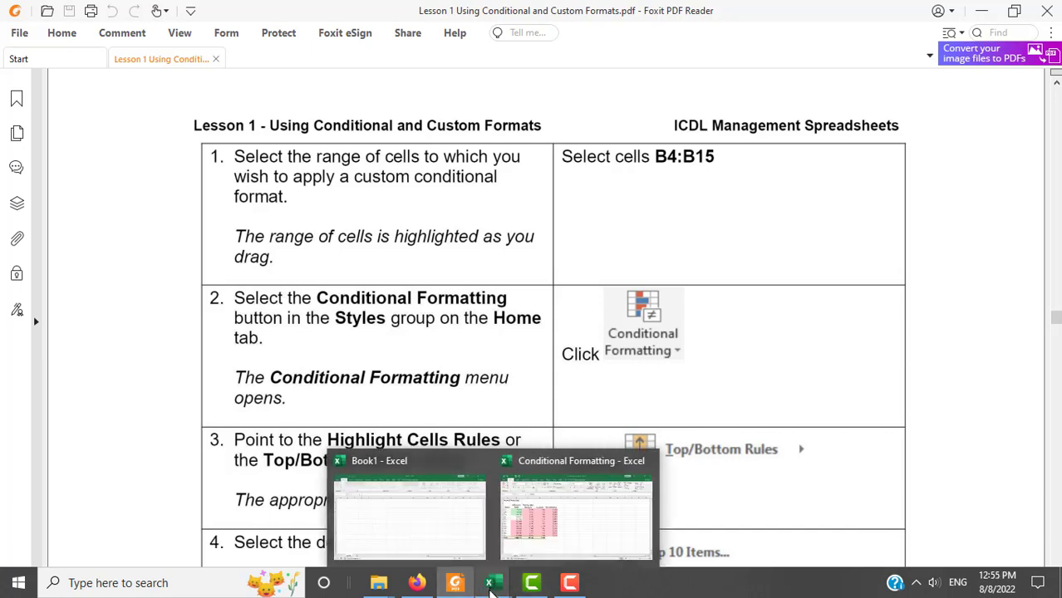
pyautogui.click(544, 544)
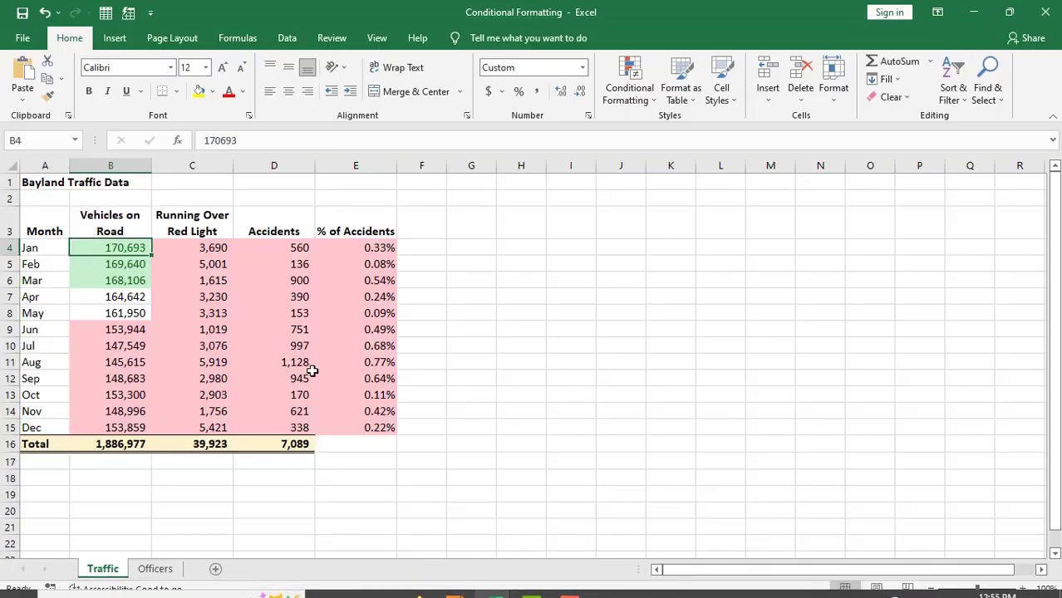
pyautogui.moveTo(102, 247); pyautogui.dragTo(378, 427)
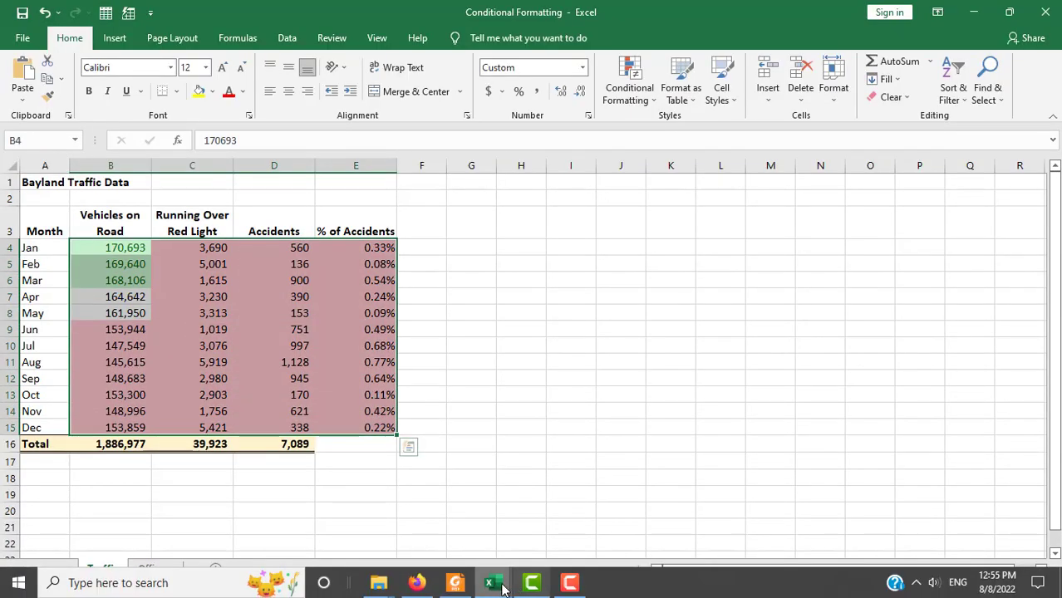
pyautogui.click(456, 584)
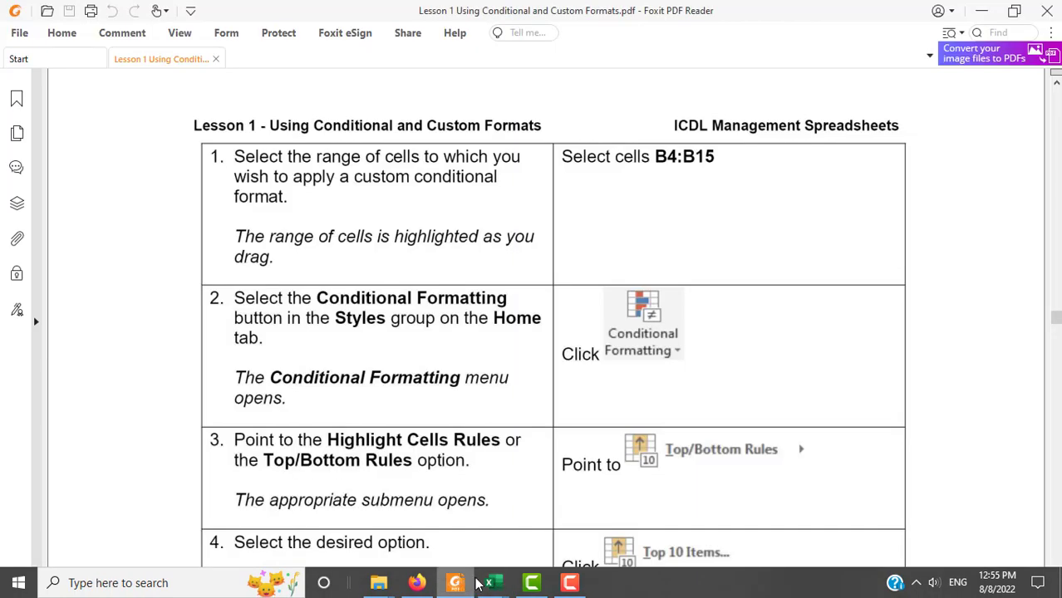
pyautogui.moveTo(479, 585)
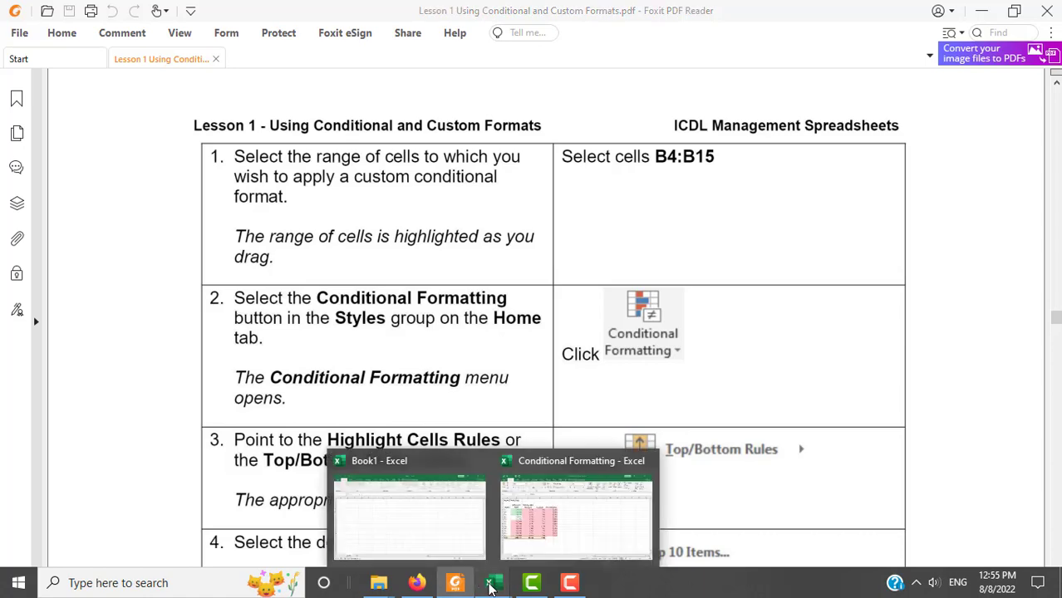
pyautogui.click(538, 547)
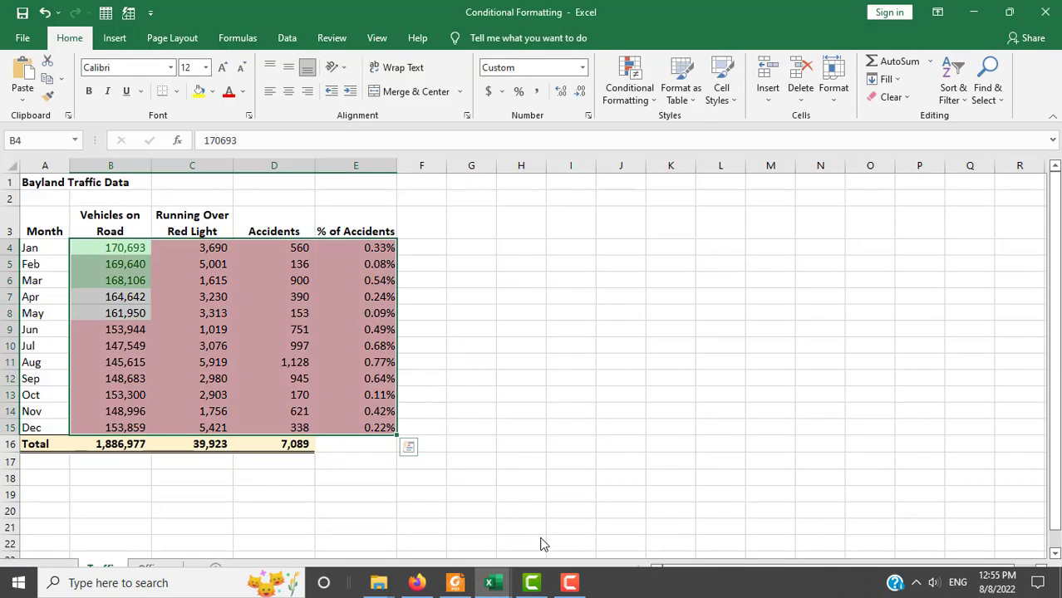
# Start a Top 10 Items rule for B4:E15 and check its value and formatting instructions in the lesson PDF in Foxit PDF Reader
pyautogui.click(649, 100)
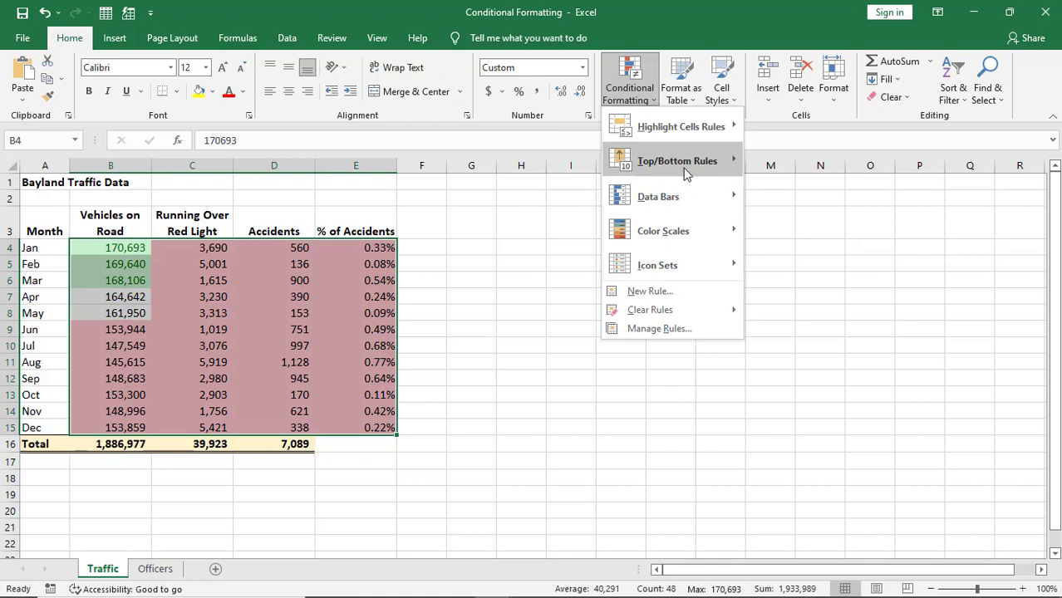
pyautogui.moveTo(686, 169)
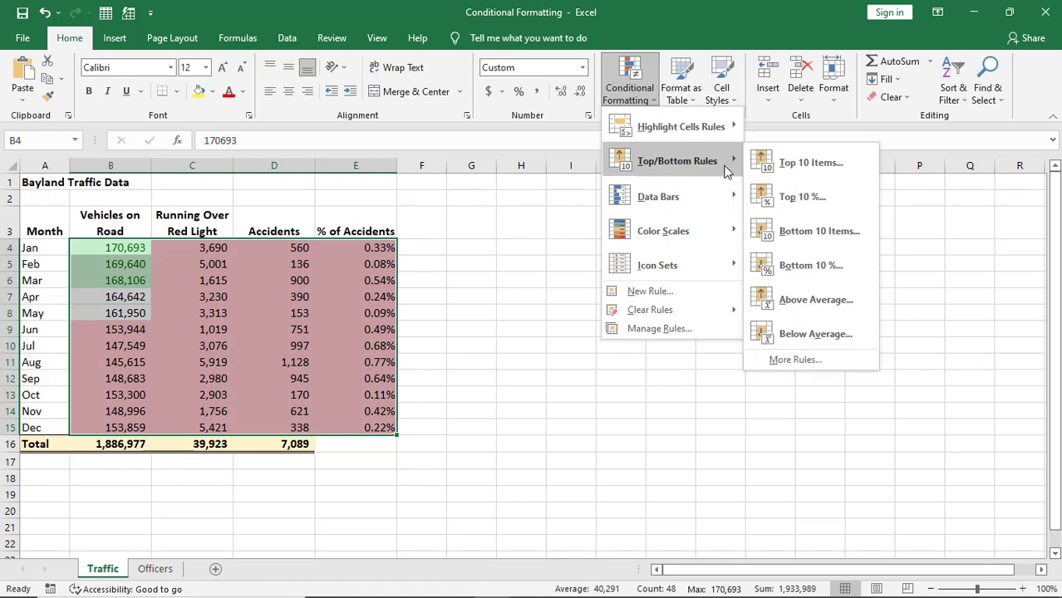
pyautogui.click(781, 166)
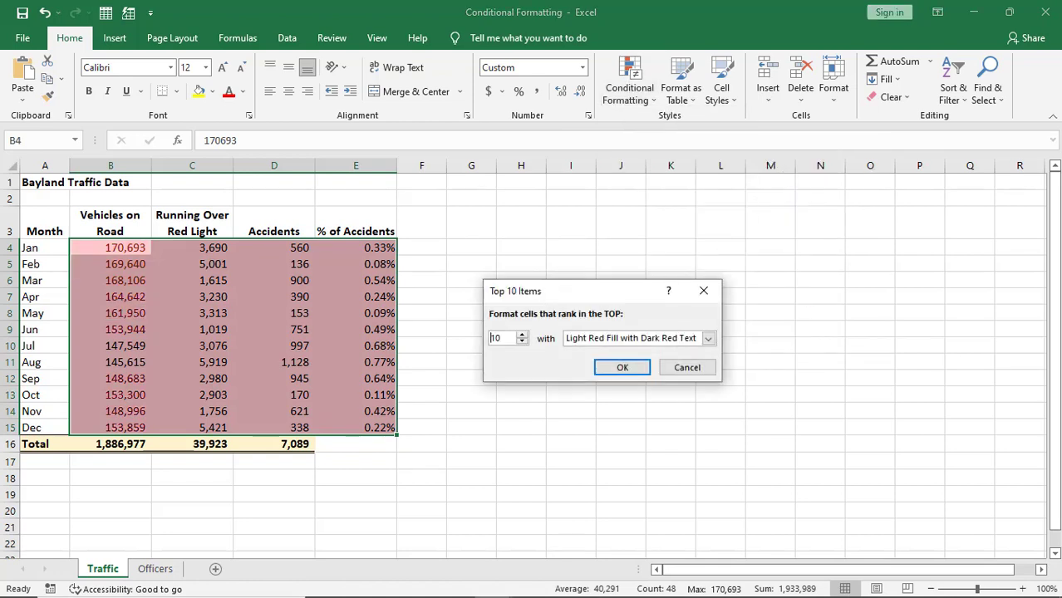
pyautogui.click(453, 585)
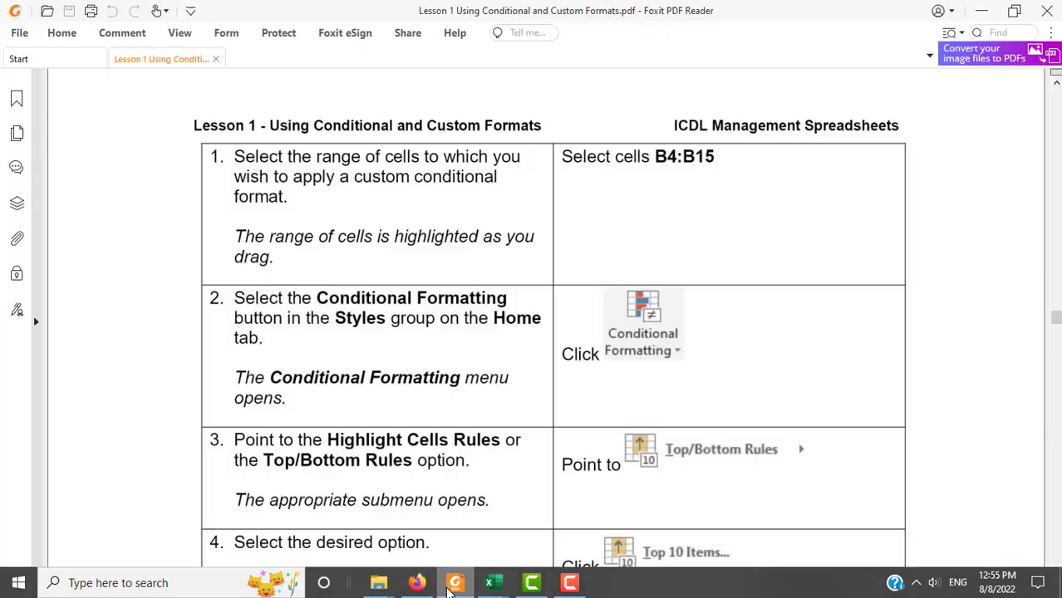
pyautogui.scroll(-6, 890, 460)
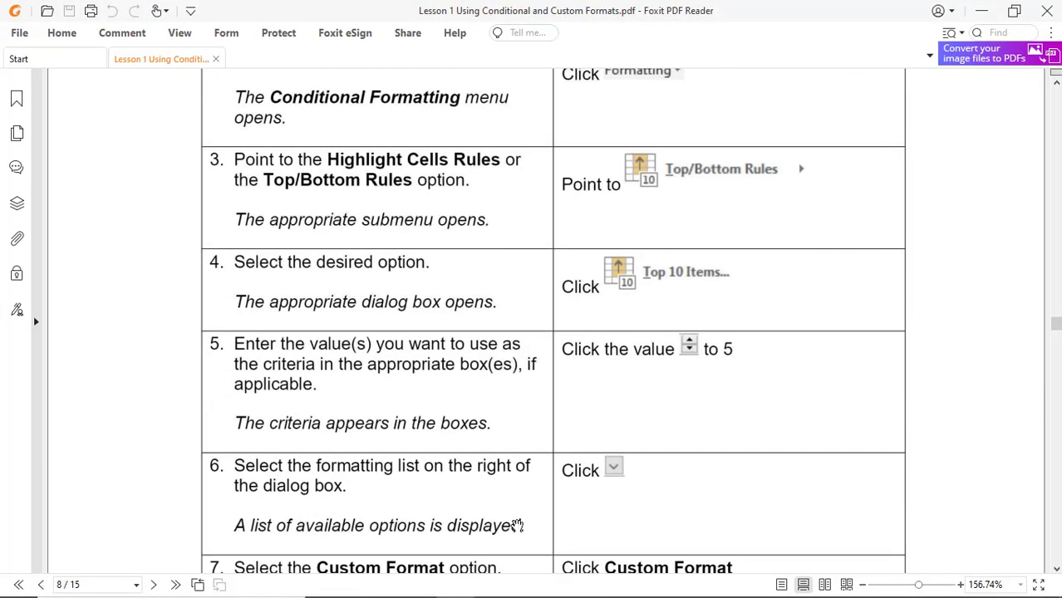
# Switch to the Conditional Formatting workbook in Excel and apply the Top 10 Items rule with value 5 and Light Red Fill with Dark Red Text
pyautogui.moveTo(492, 592)
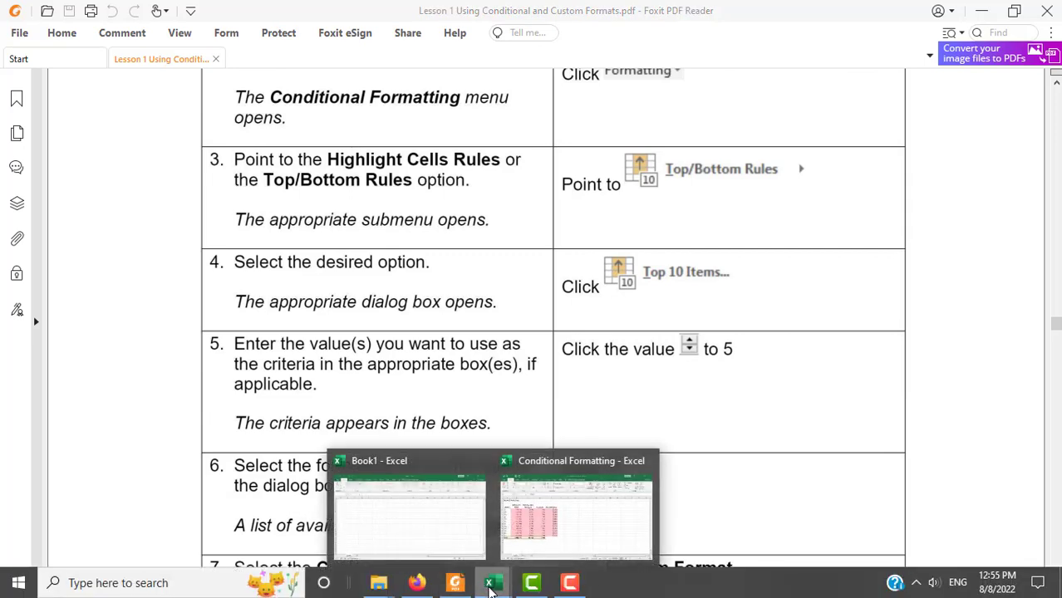
pyautogui.click(532, 515)
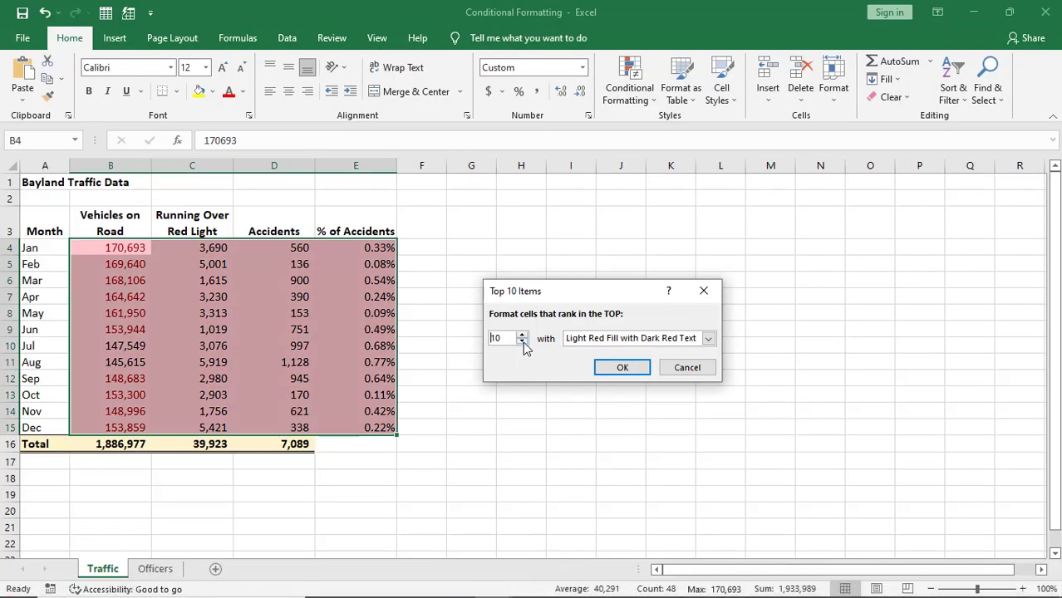
pyautogui.click(523, 345)
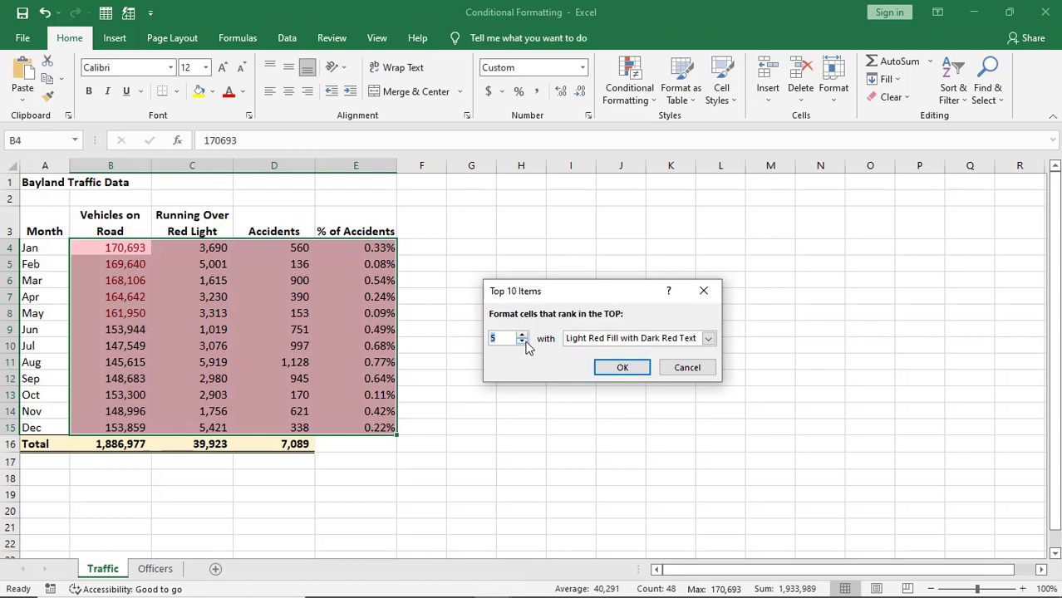
pyautogui.click(622, 371)
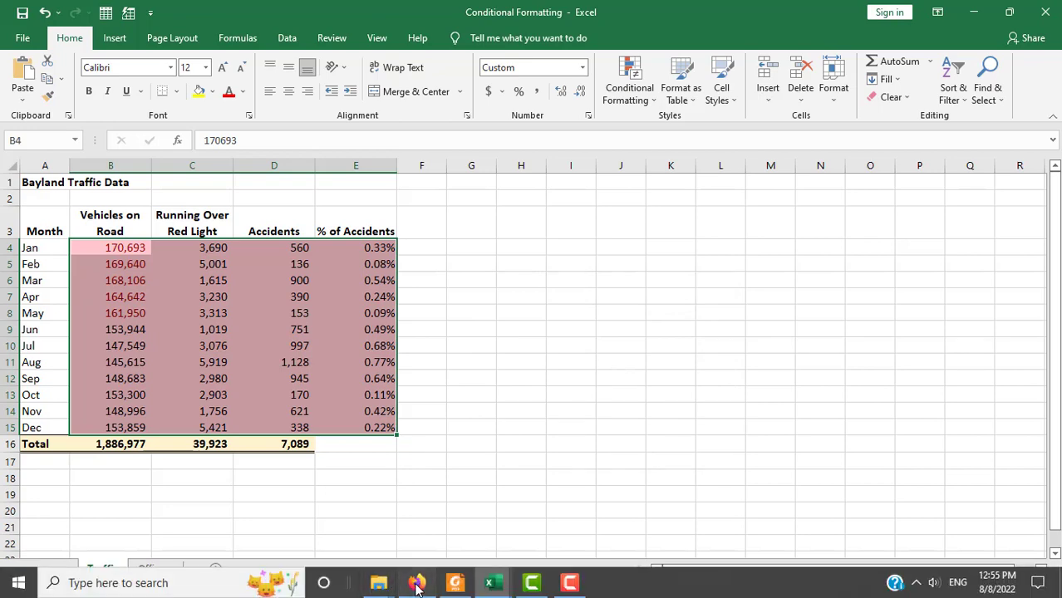
# Switch to the lesson PDF in Foxit PDF Reader and check steps 6 to 10 on choosing a custom format for the rule
pyautogui.click(417, 584)
pyautogui.click(455, 582)
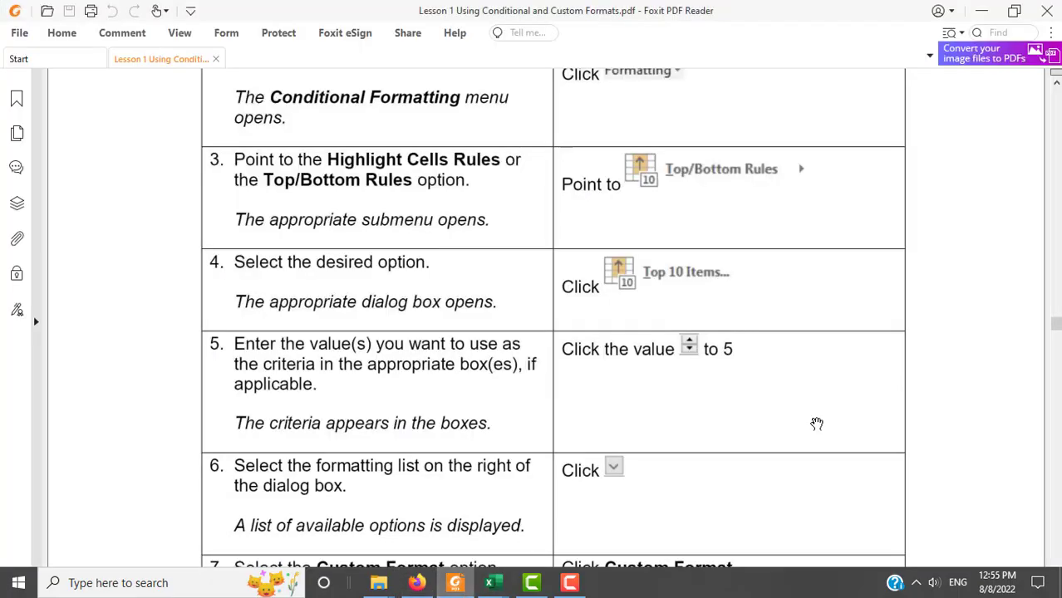
pyautogui.scroll(-3, 911, 384)
pyautogui.scroll(-3, 911, 384)
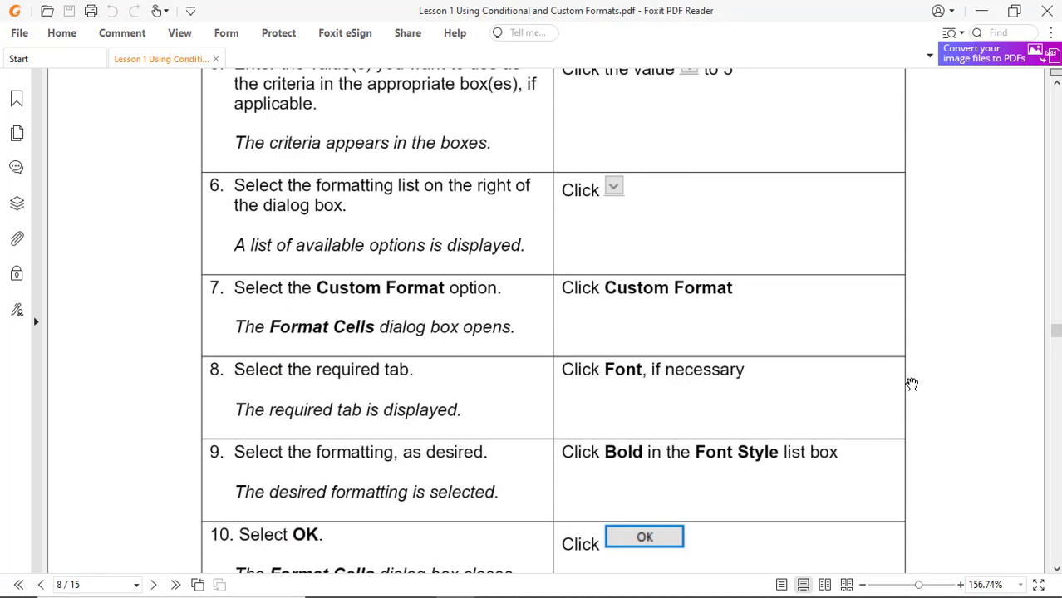
pyautogui.scroll(-2, 912, 382)
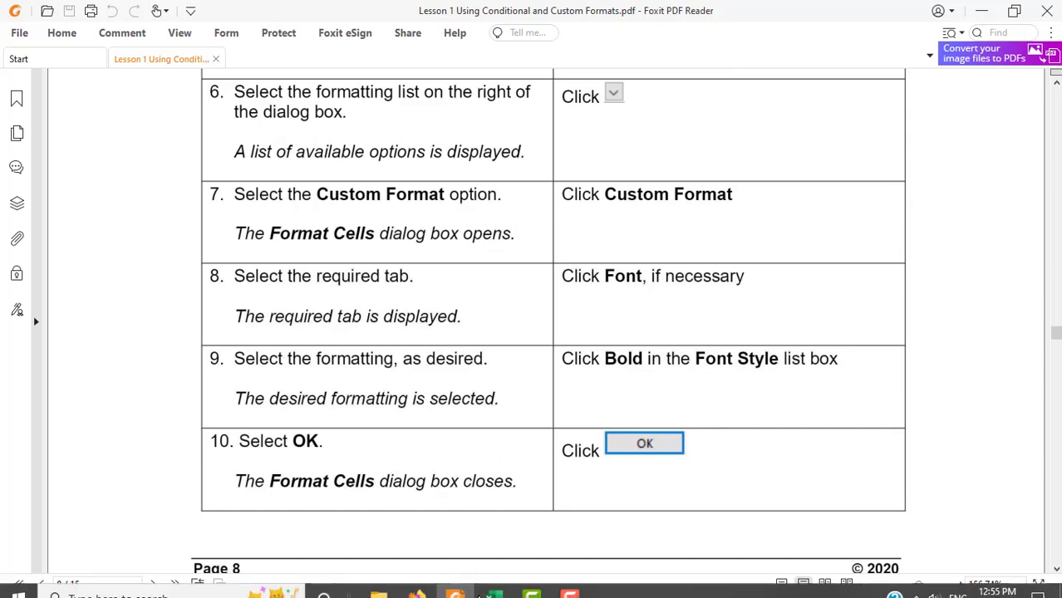
# Switch back to the Conditional Formatting workbook in Excel and start another Top 10 Items rule for B4:E15 with value 5
pyautogui.moveTo(492, 587)
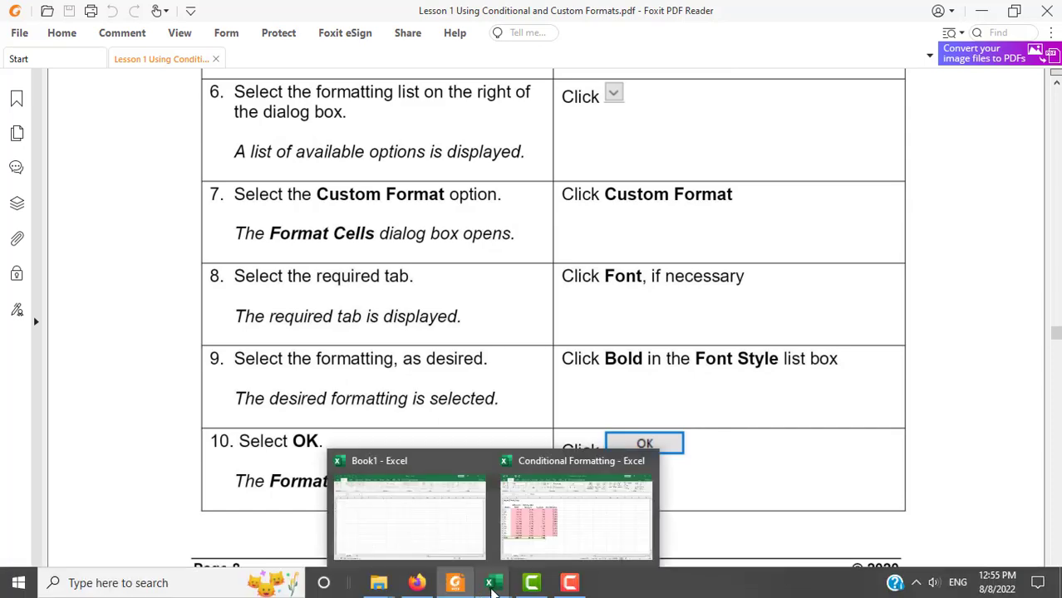
pyautogui.click(521, 534)
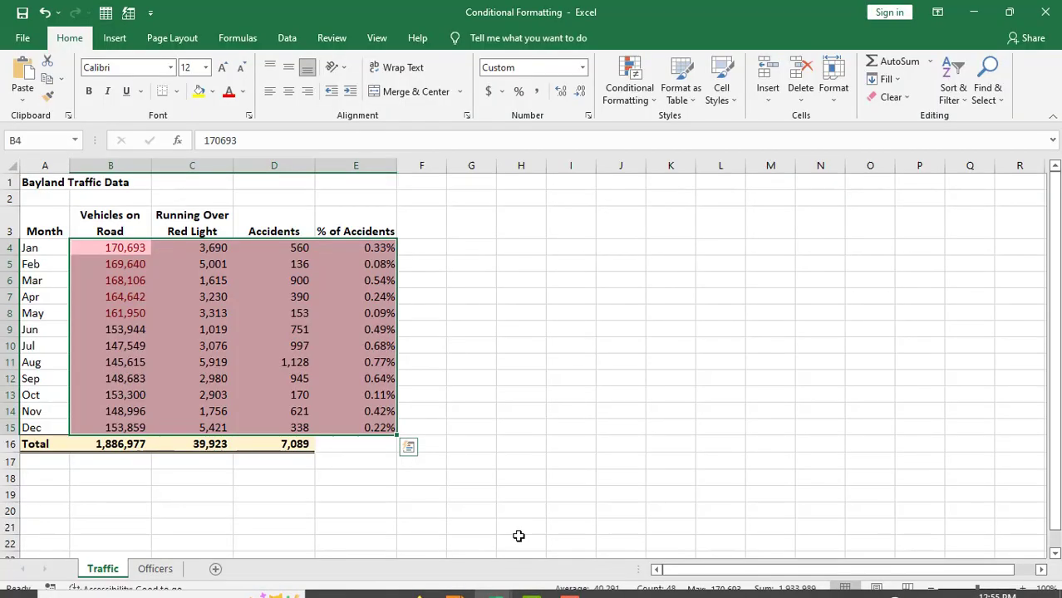
pyautogui.click(651, 102)
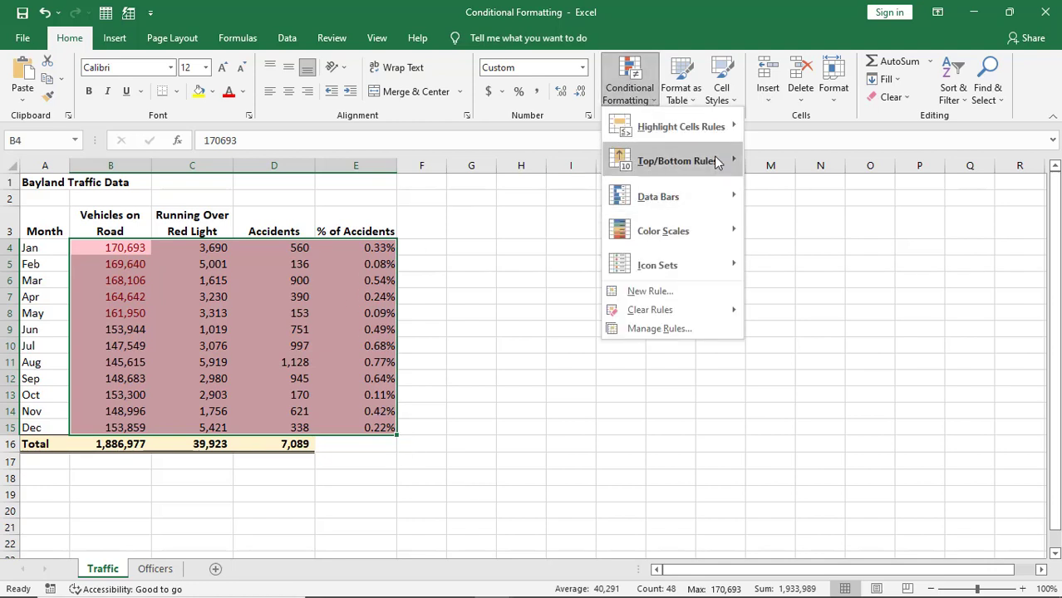
pyautogui.moveTo(716, 162)
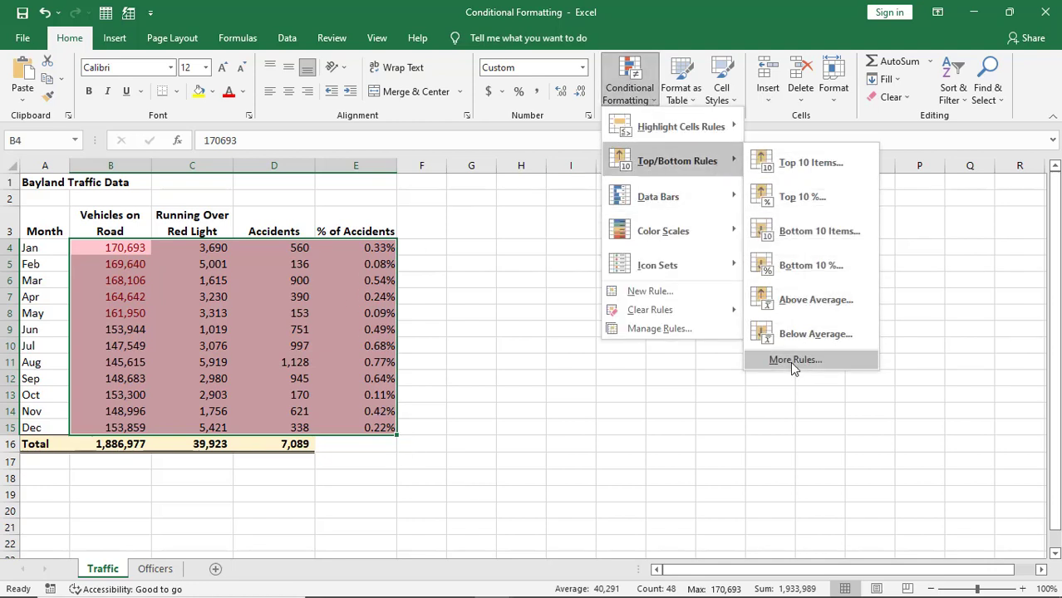
pyautogui.click(810, 163)
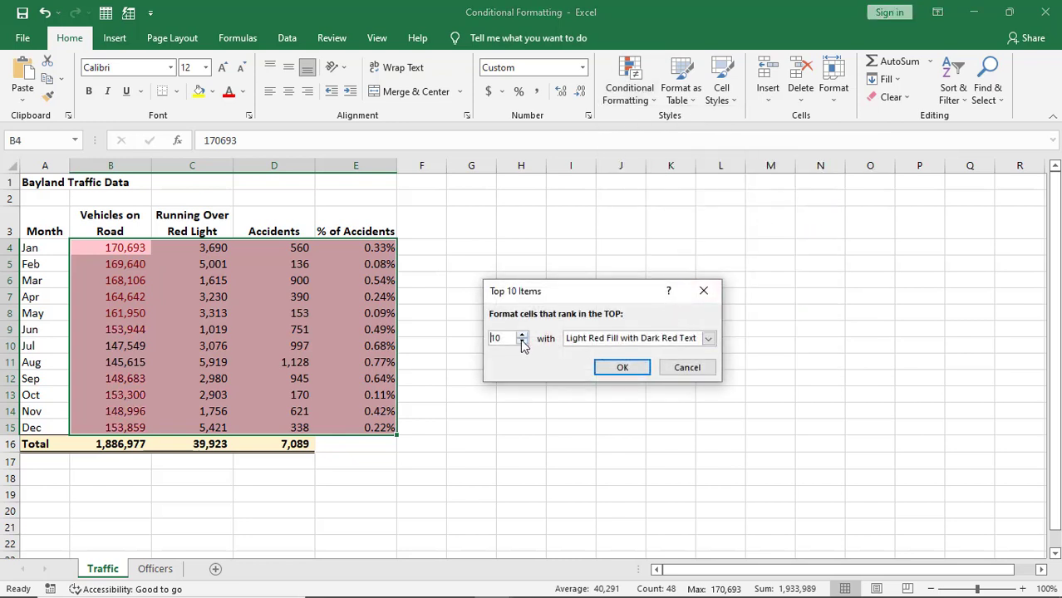
pyautogui.click(522, 343)
pyautogui.click(522, 343)
pyautogui.click(524, 345)
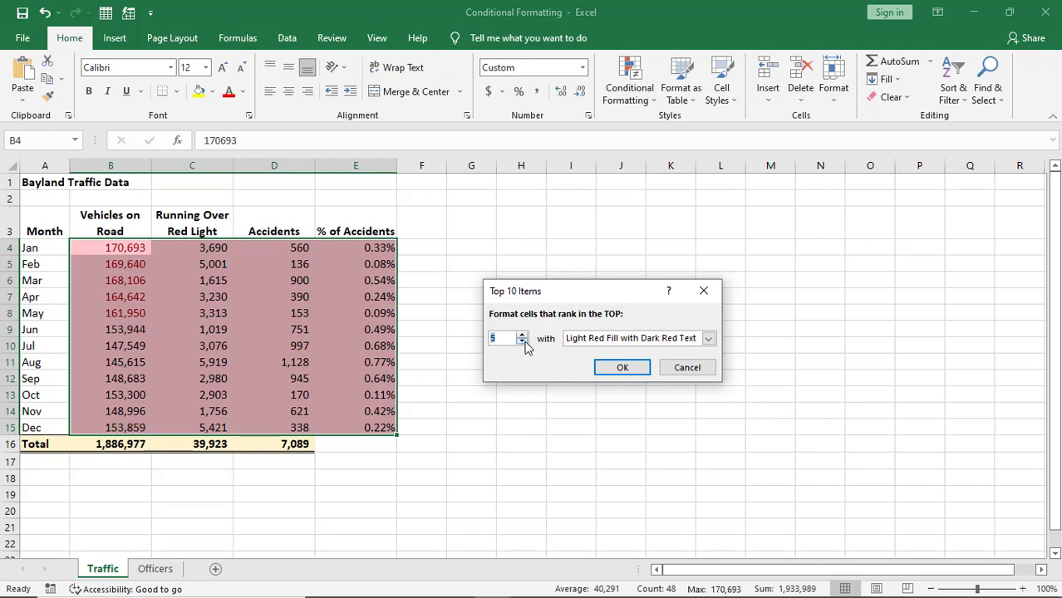
# Give the rule a custom format with Bold font style, checking the lesson PDF in Foxit PDF Reader, then apply it and deselect the range
pyautogui.click(708, 338)
pyautogui.click(630, 414)
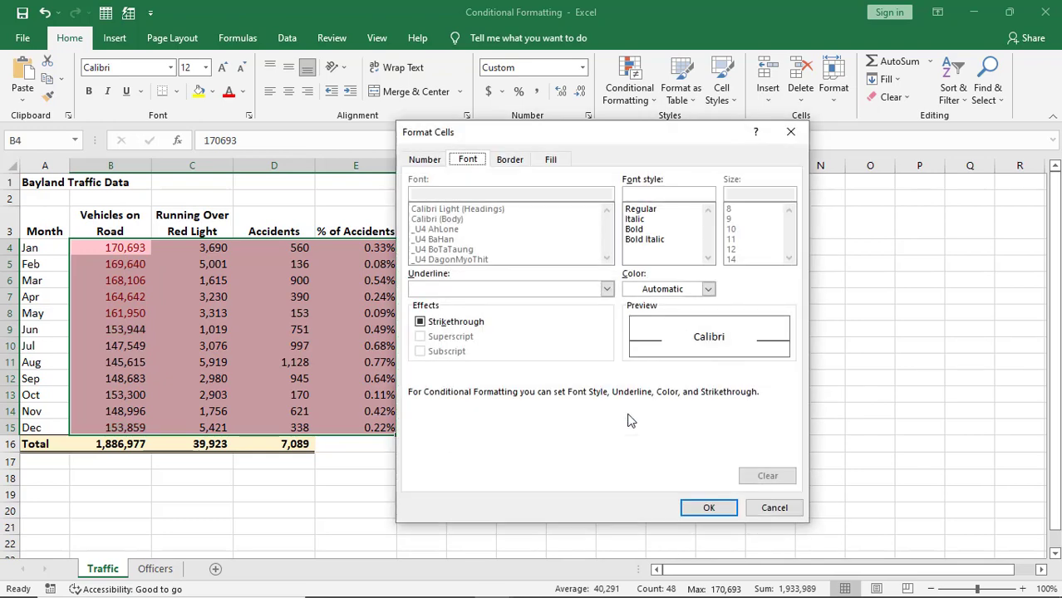
pyautogui.click(641, 230)
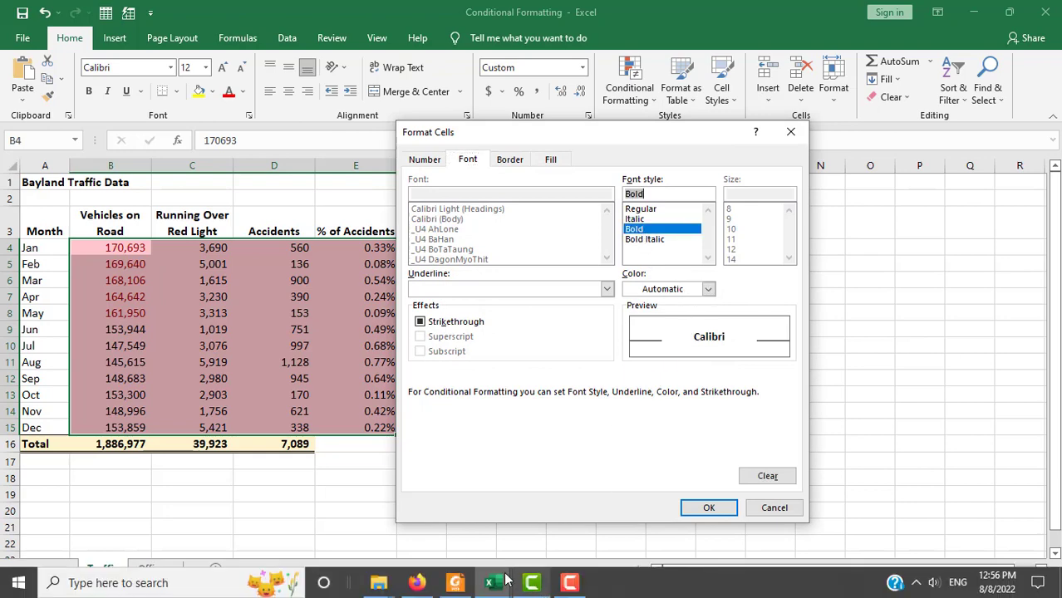
pyautogui.click(454, 584)
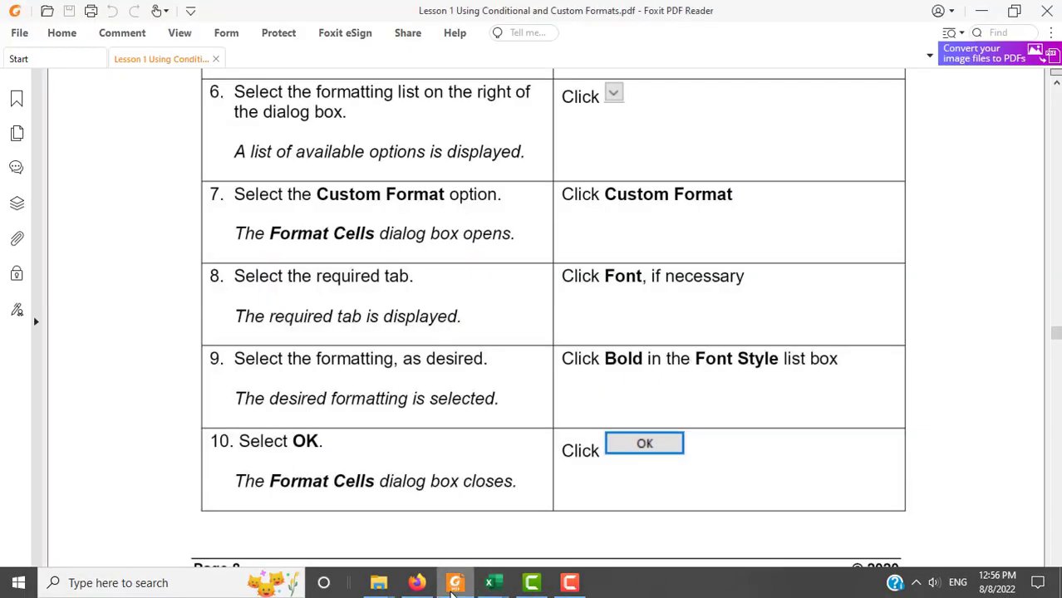
pyautogui.click(454, 584)
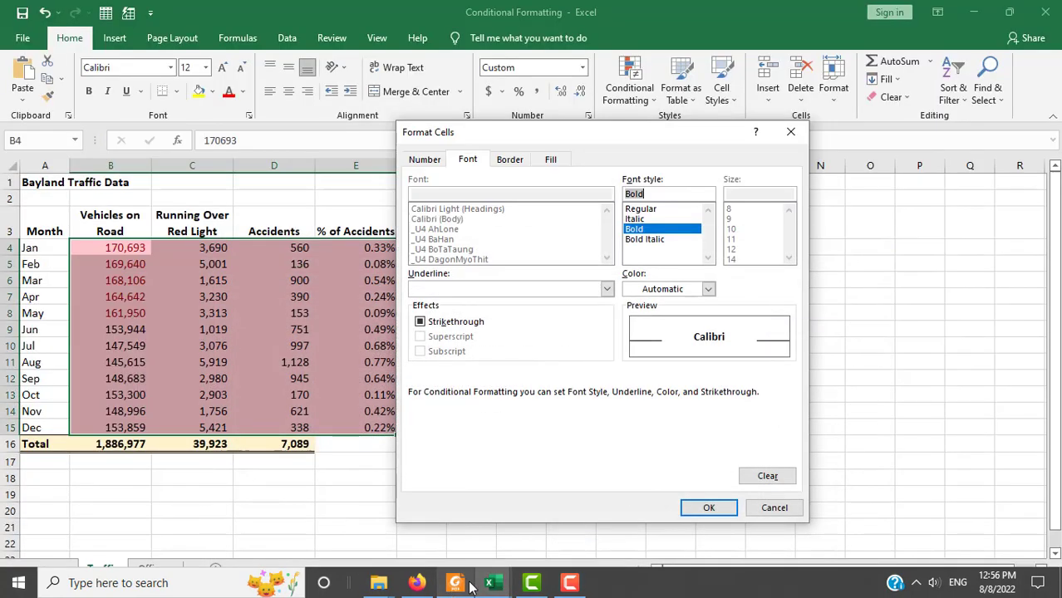
pyautogui.click(706, 510)
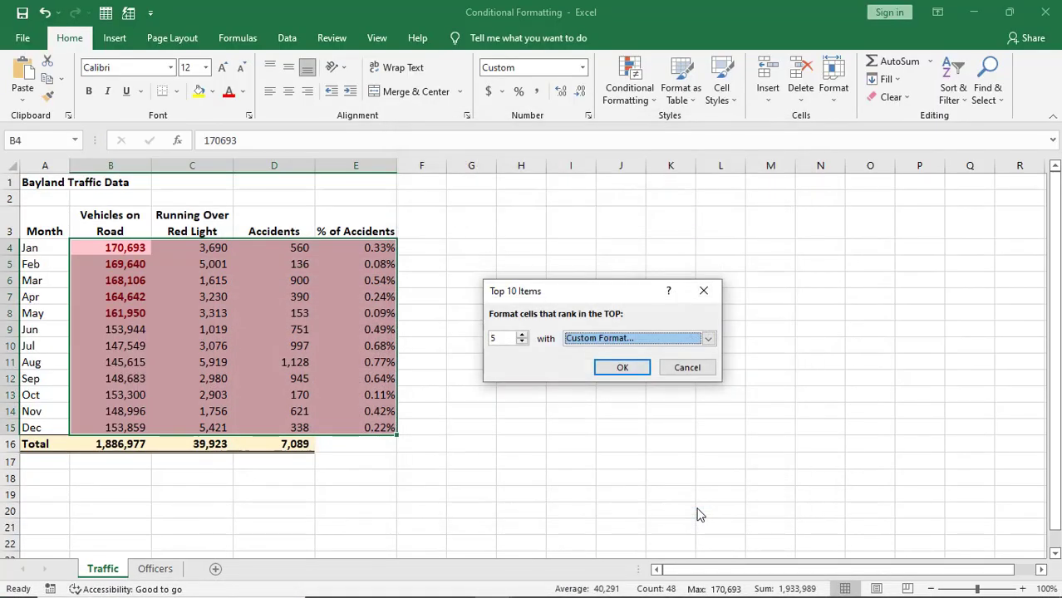
pyautogui.click(629, 367)
pyautogui.click(355, 379)
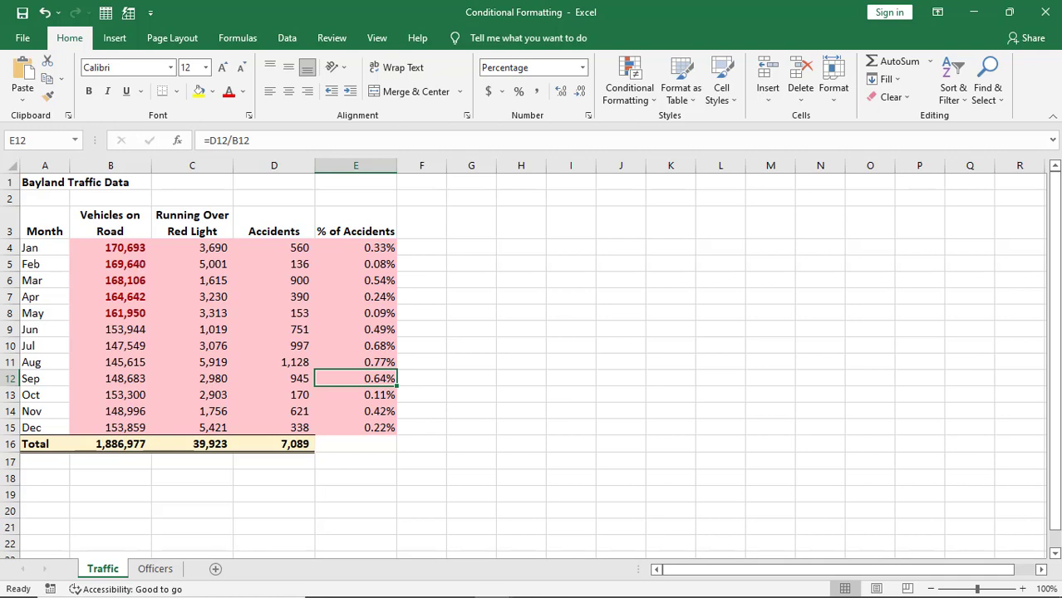
# Close the Firefox window and read the Data Bars concepts and first instructions in the lesson PDF in Foxit PDF Reader
pyautogui.click(416, 584)
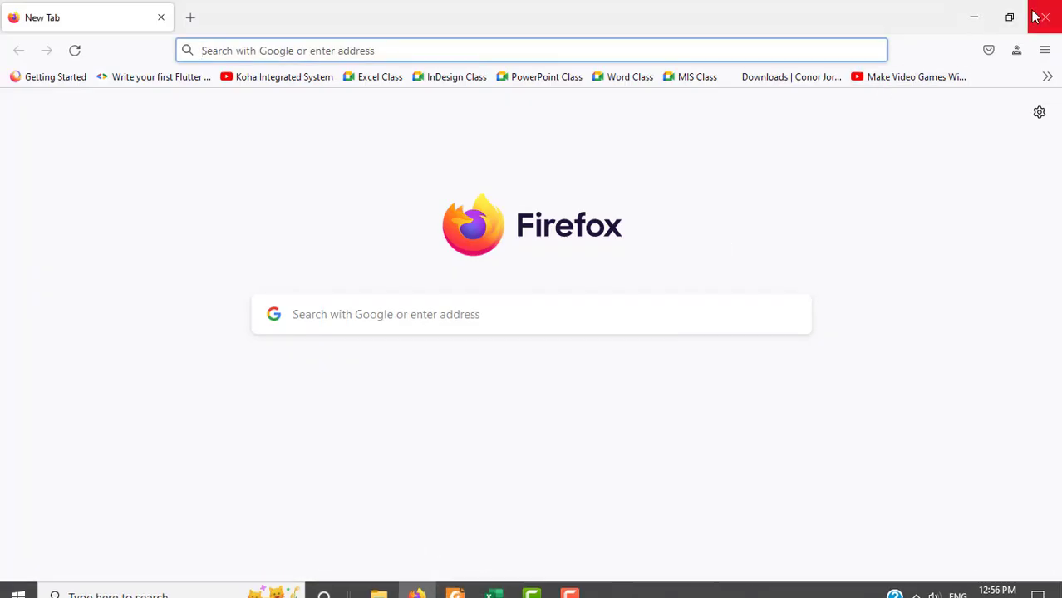
pyautogui.click(1035, 17)
pyautogui.click(454, 584)
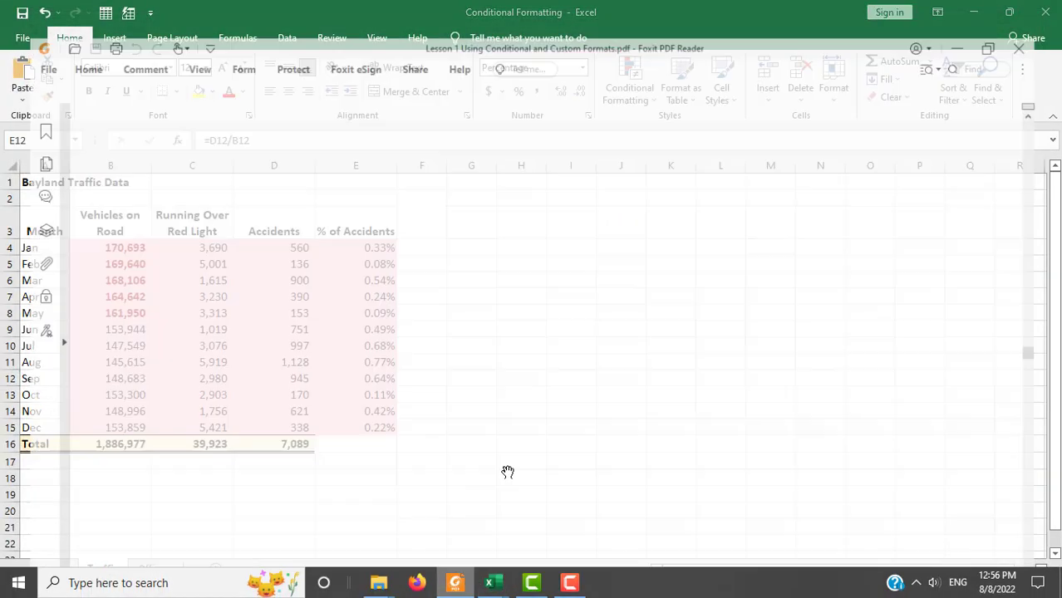
pyautogui.scroll(-9, 651, 353)
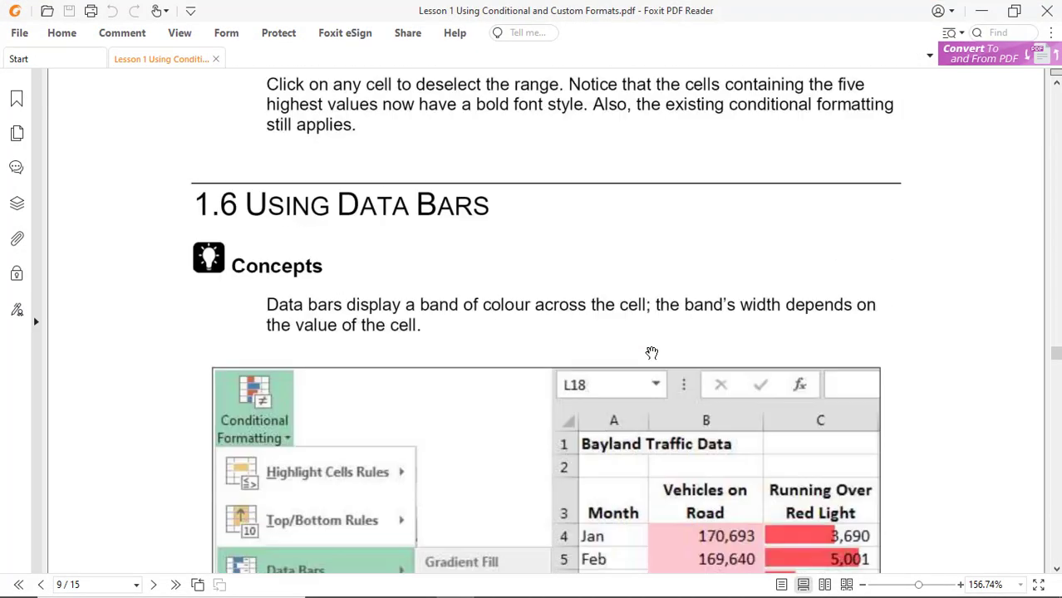
pyautogui.scroll(-4, 568, 361)
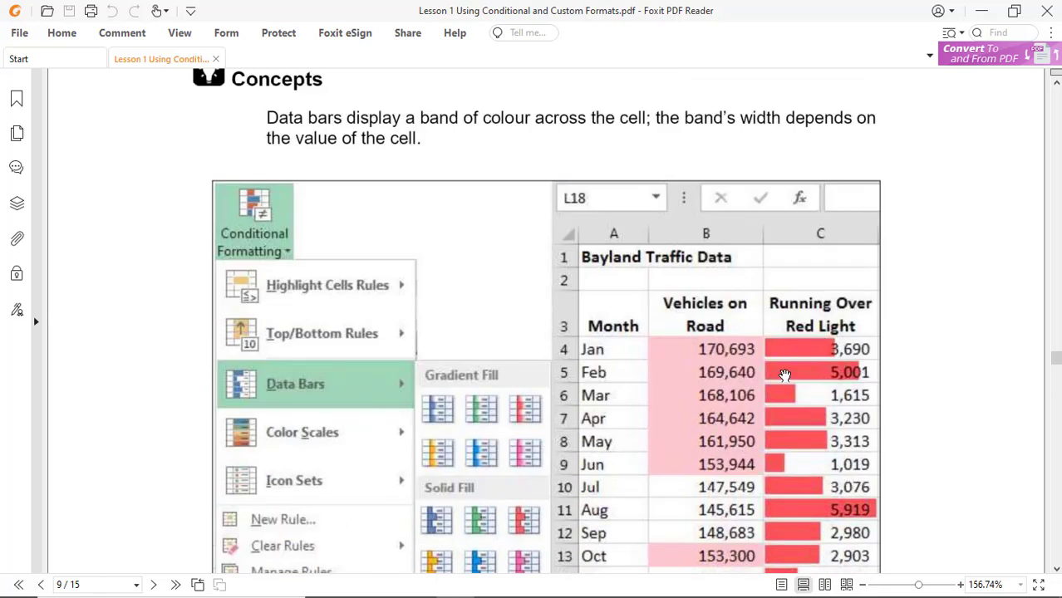
pyautogui.scroll(1, 945, 428)
pyautogui.scroll(2, 943, 438)
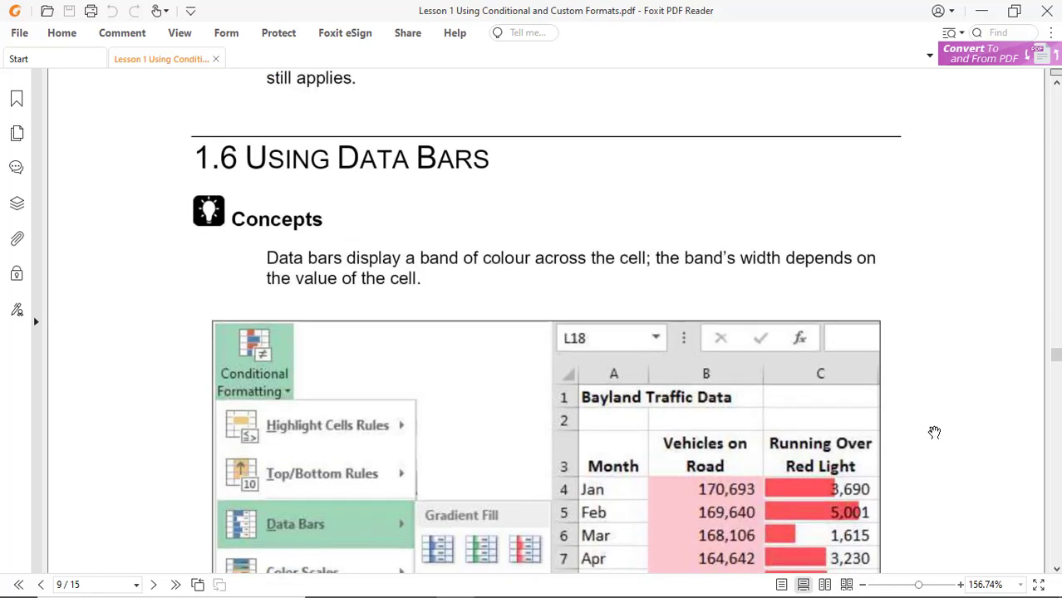
pyautogui.scroll(-4, 913, 422)
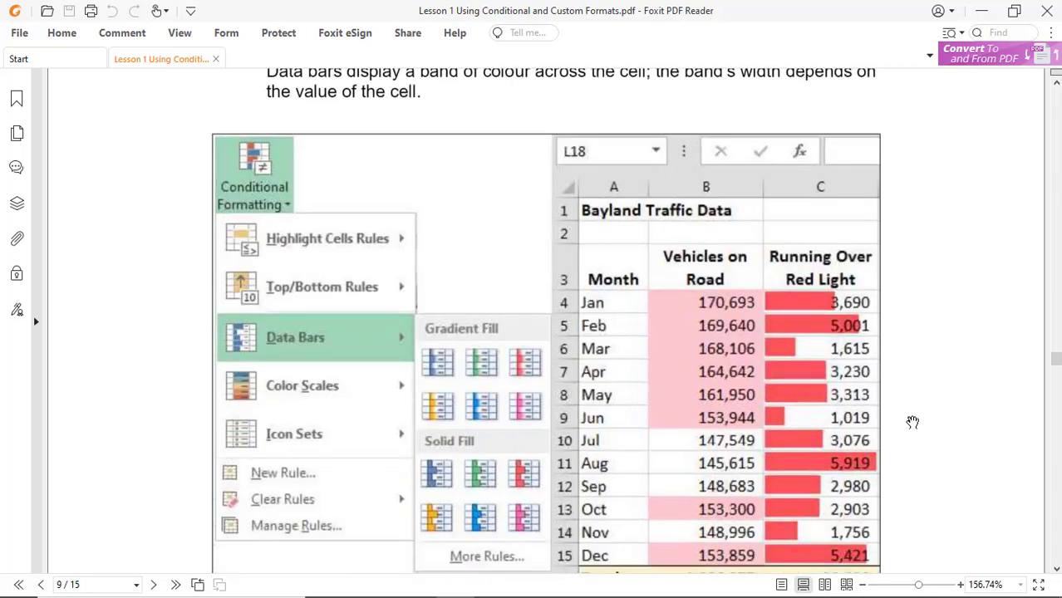
pyautogui.scroll(-3, 909, 419)
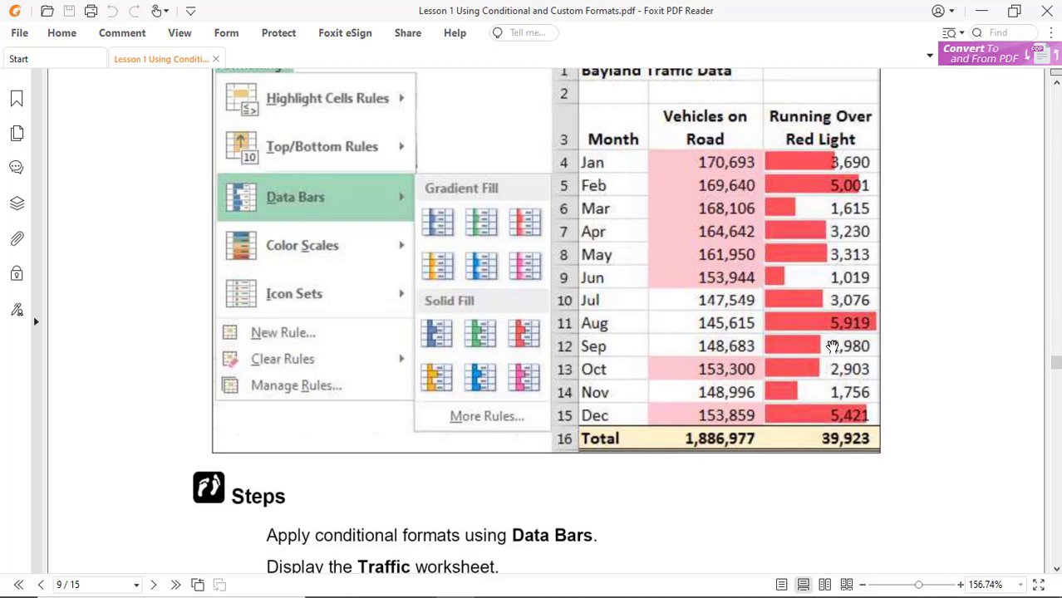
pyautogui.scroll(-5, 876, 378)
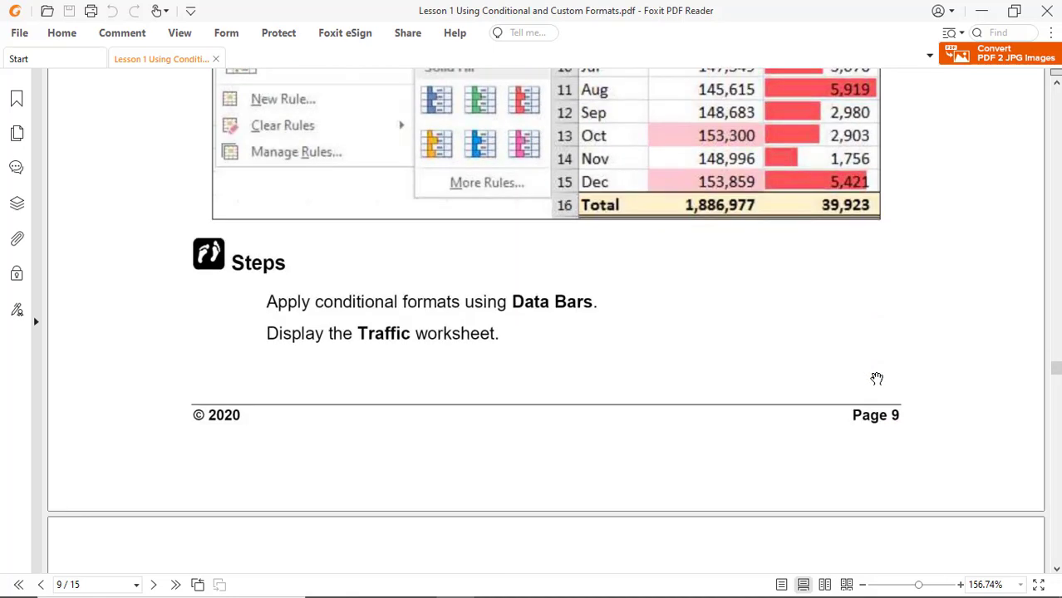
pyautogui.scroll(-2, 876, 378)
pyautogui.scroll(-2, 875, 376)
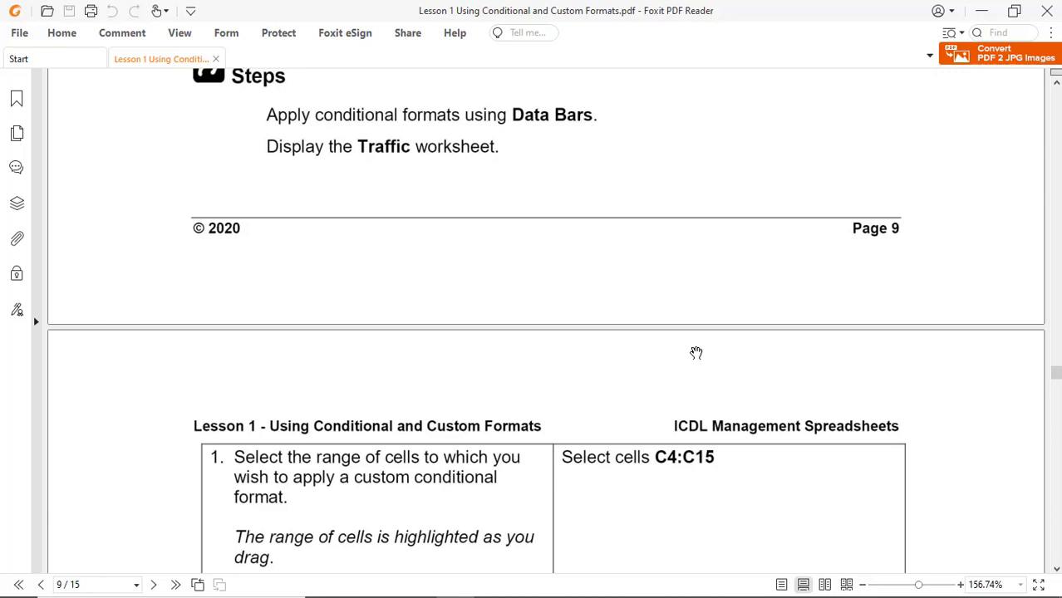
pyautogui.scroll(-5, 848, 379)
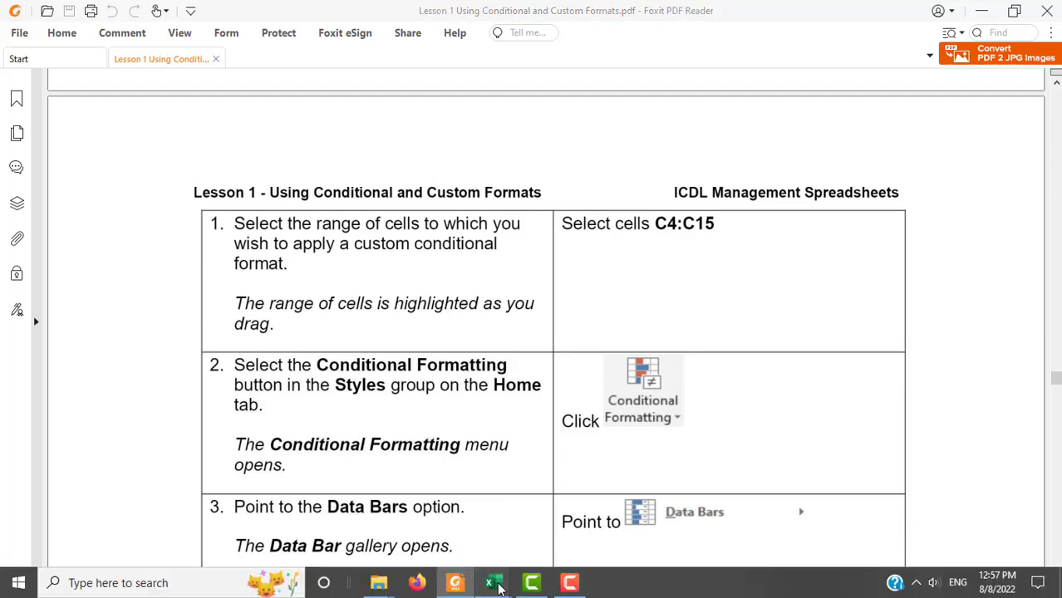
# Switch to the Conditional Formatting workbook in Excel, clear the conditional formatting rules from the entire Traffic sheet, and select cell H15
pyautogui.moveTo(495, 583)
pyautogui.click(539, 513)
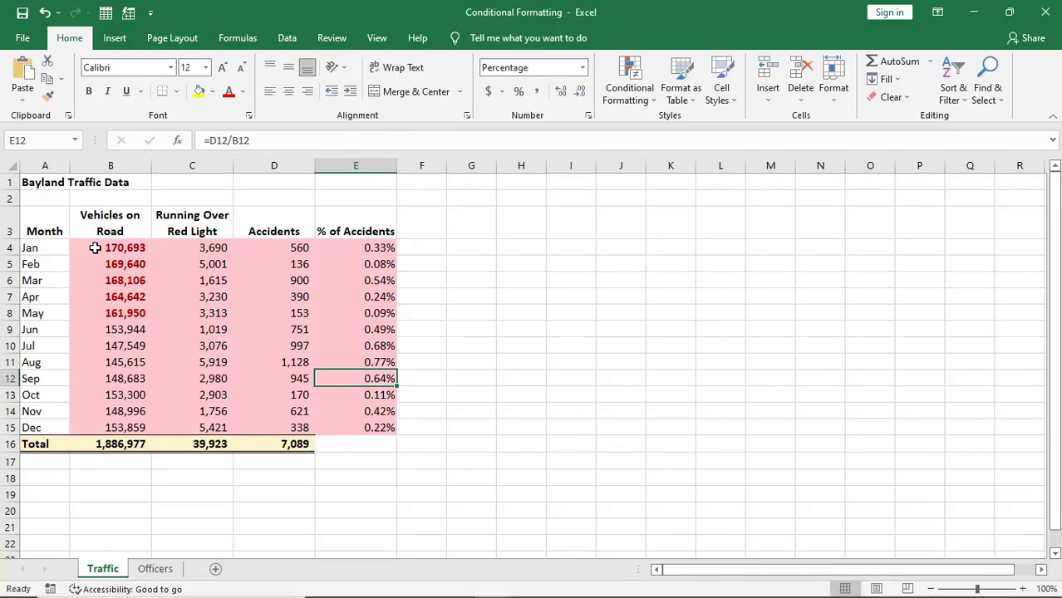
pyautogui.moveTo(95, 246); pyautogui.dragTo(349, 428)
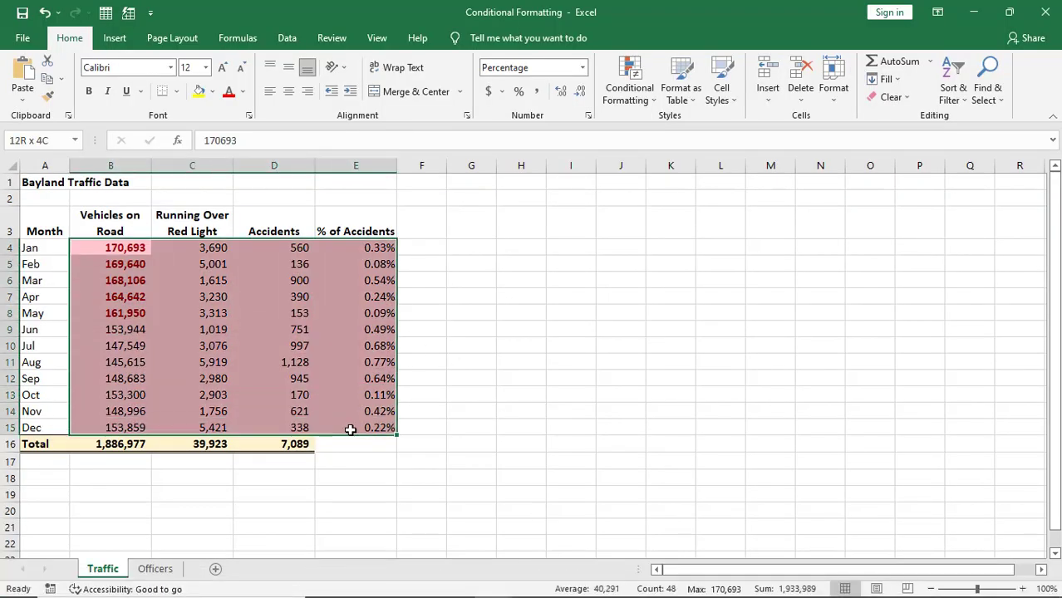
pyautogui.click(654, 103)
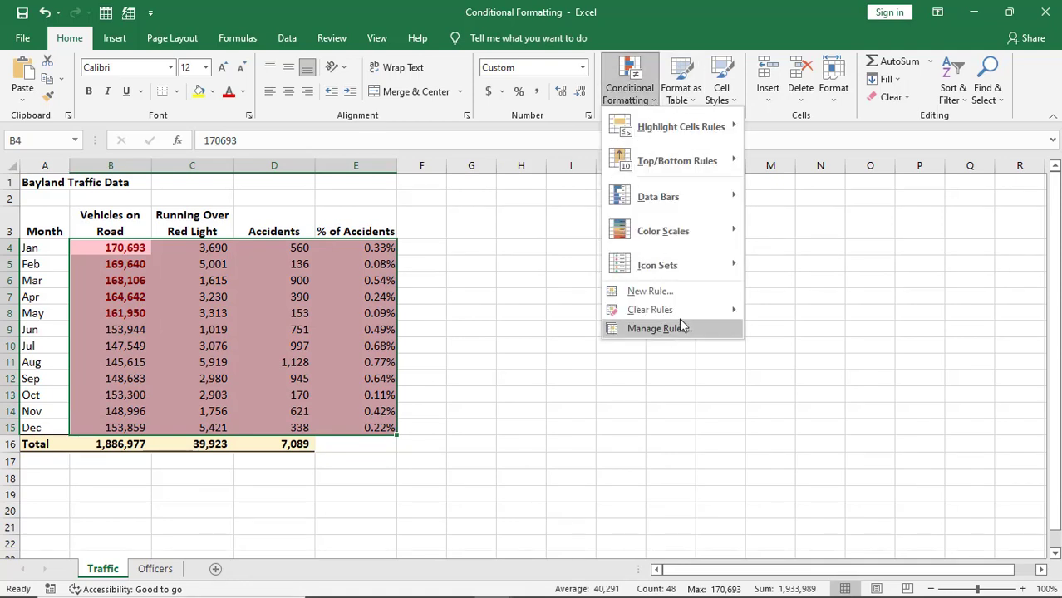
pyautogui.moveTo(682, 310)
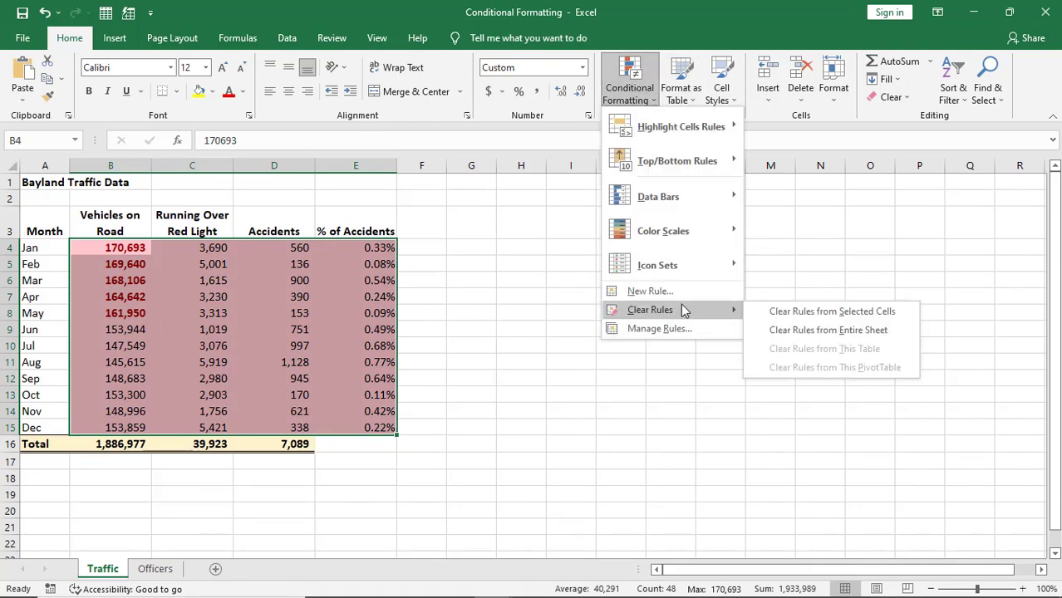
pyautogui.click(782, 331)
pyautogui.click(518, 424)
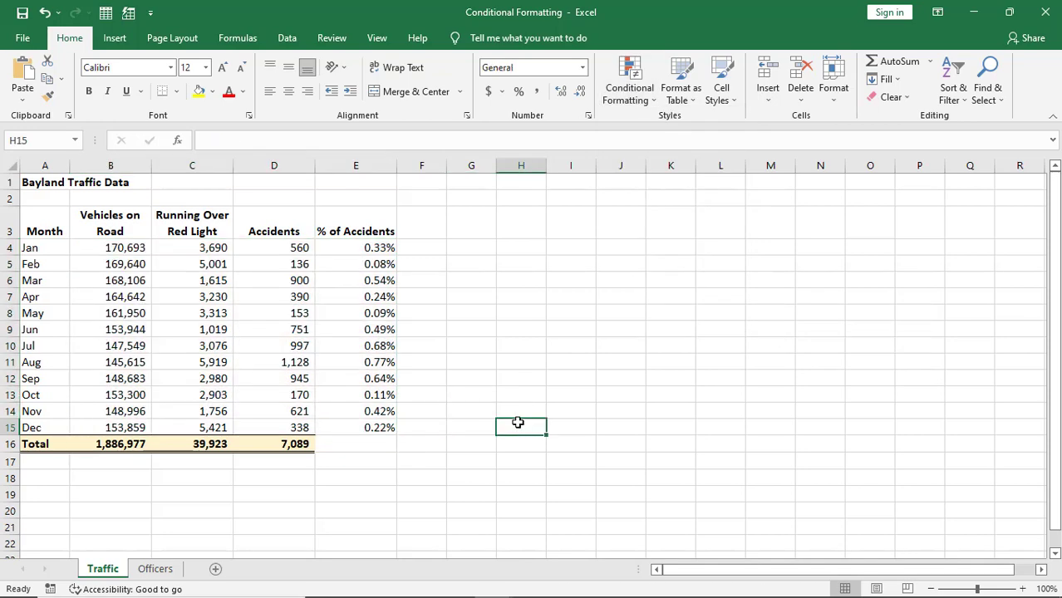
pyautogui.moveTo(461, 589)
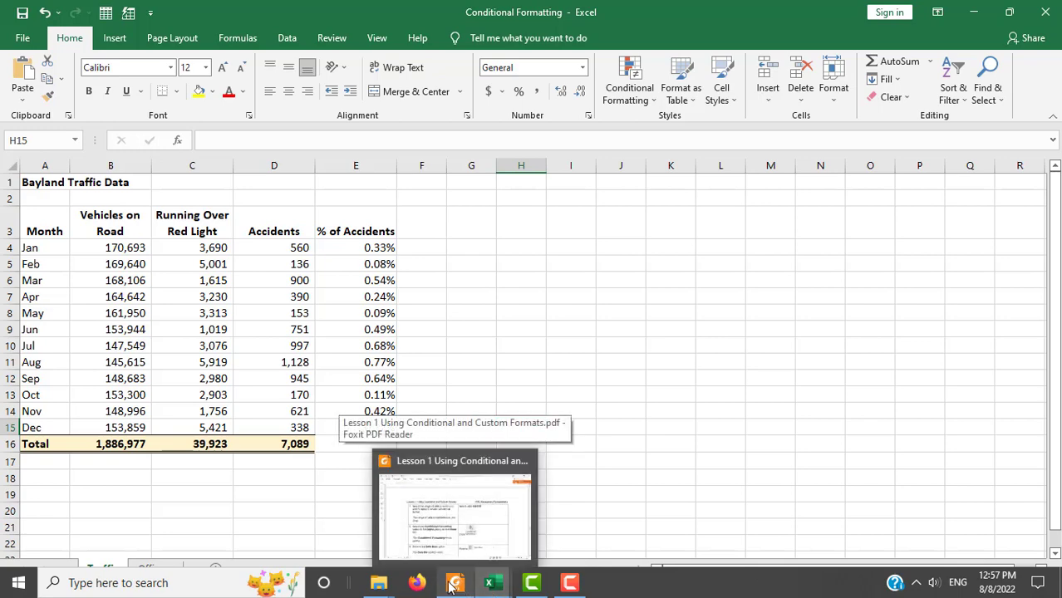
# Check the Data Bars range in the lesson PDF in Foxit PDF Reader, then switch to the Conditional Formatting workbook in Excel and select C4:C15
pyautogui.click(465, 545)
pyautogui.moveTo(525, 590)
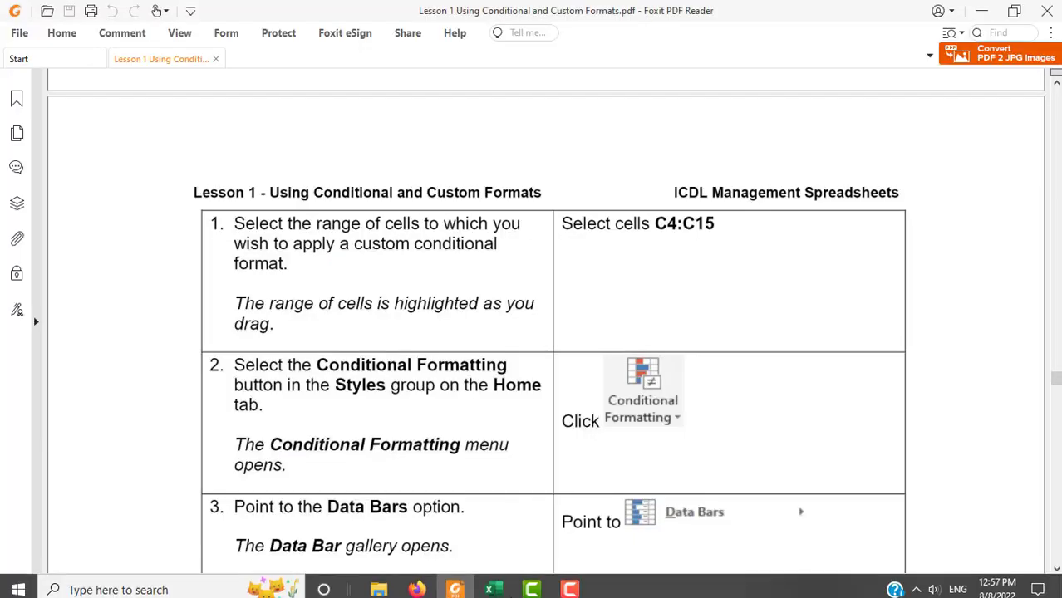
pyautogui.click(529, 586)
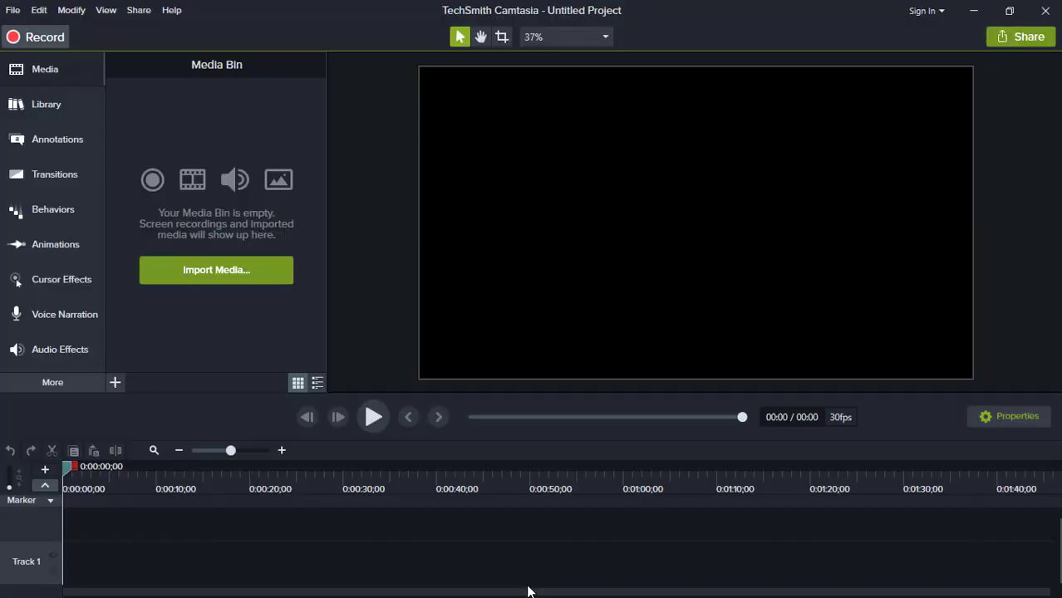
pyautogui.click(974, 11)
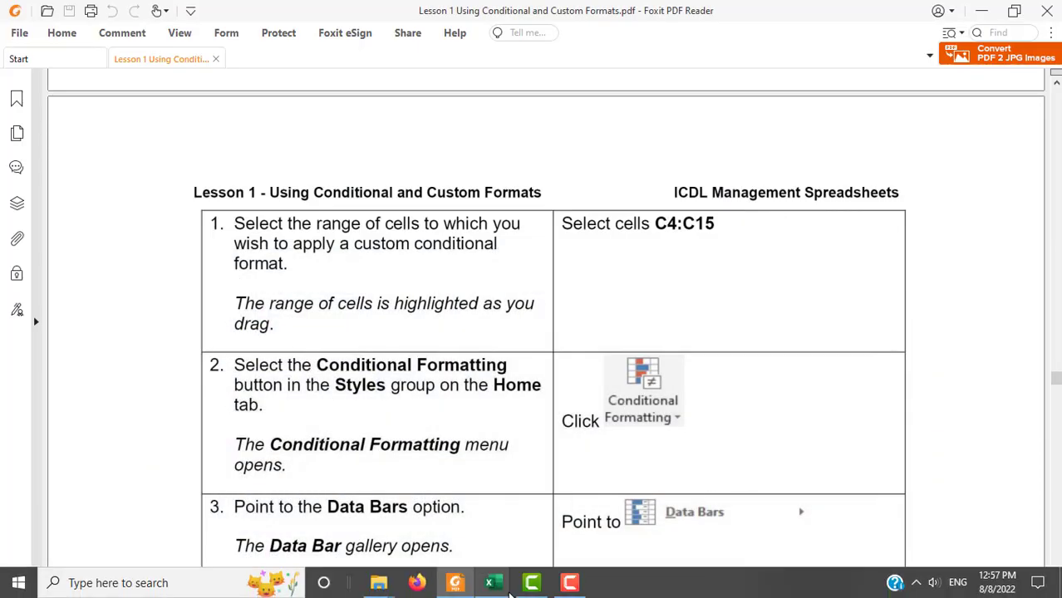
pyautogui.moveTo(492, 584)
pyautogui.click(536, 530)
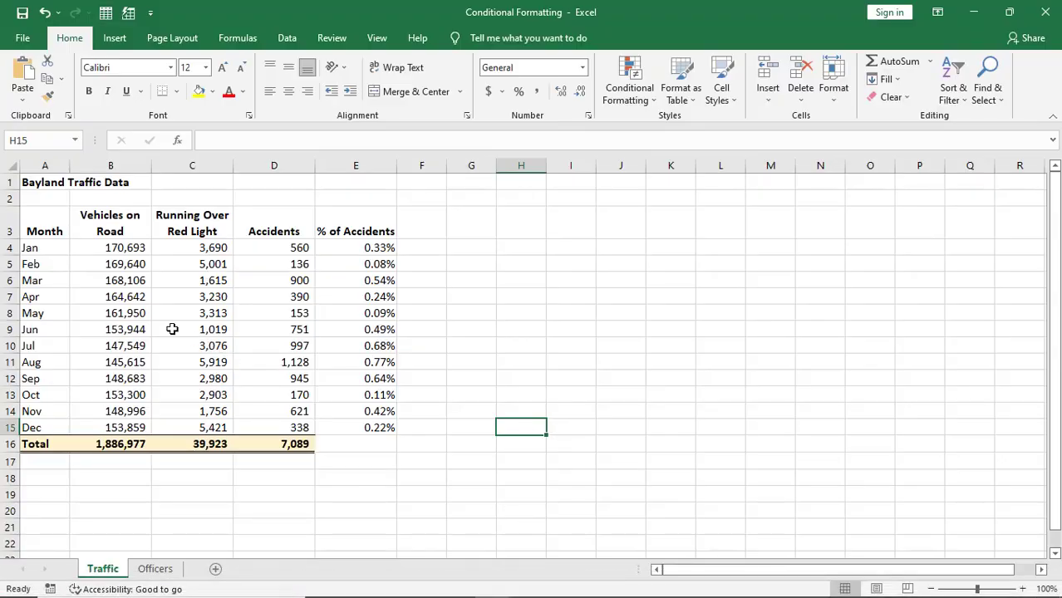
pyautogui.moveTo(196, 251); pyautogui.dragTo(197, 428)
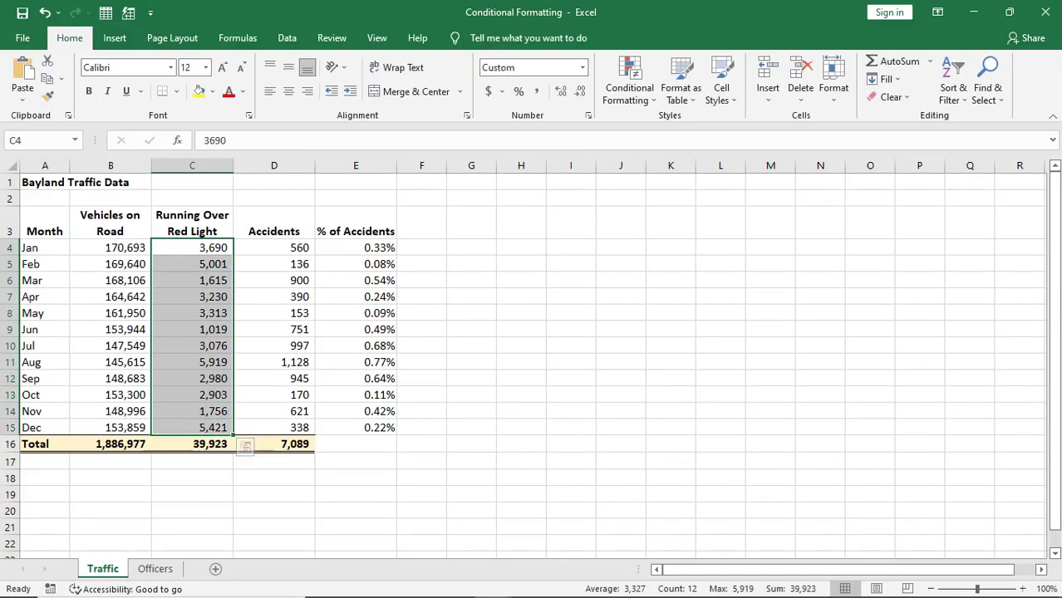
# Read the remaining Data Bars instructions in Foxit PDF Reader, then apply red Gradient Fill data bars to C4:C15 in Excel and deselect the range
pyautogui.moveTo(410, 591)
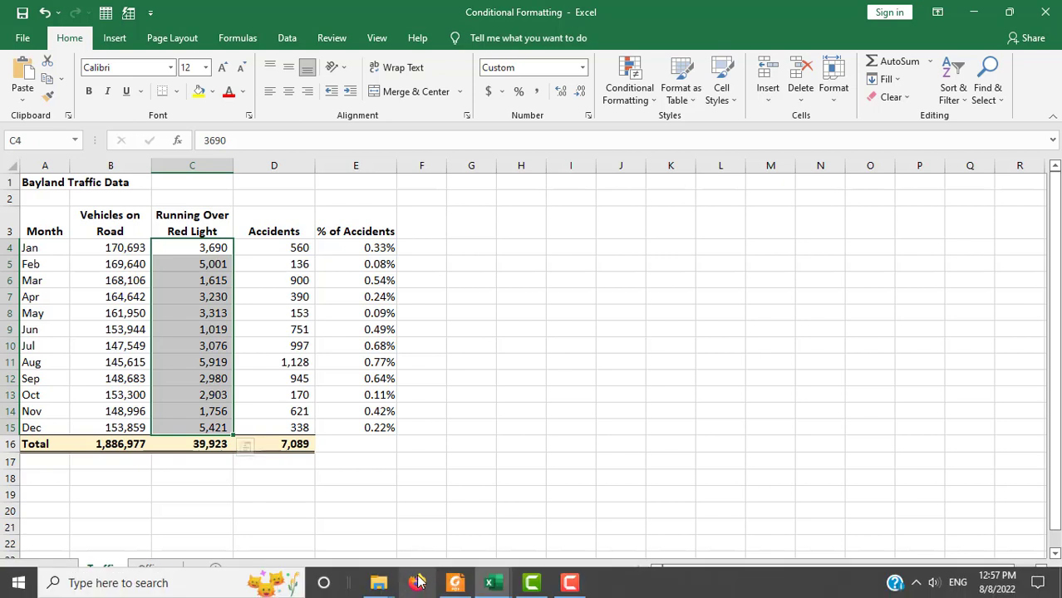
pyautogui.click(455, 582)
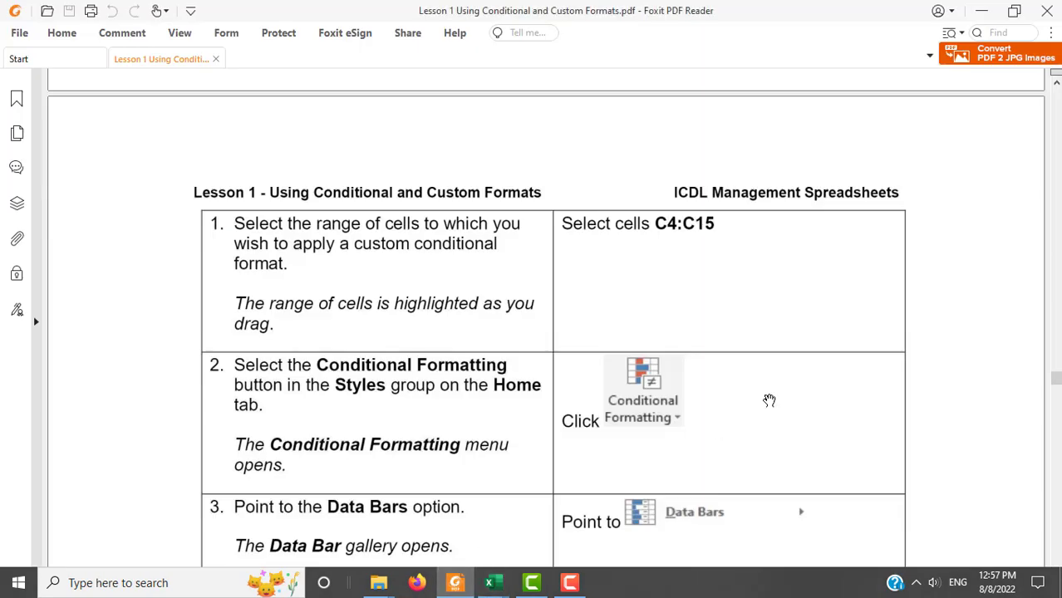
pyautogui.scroll(-3, 770, 400)
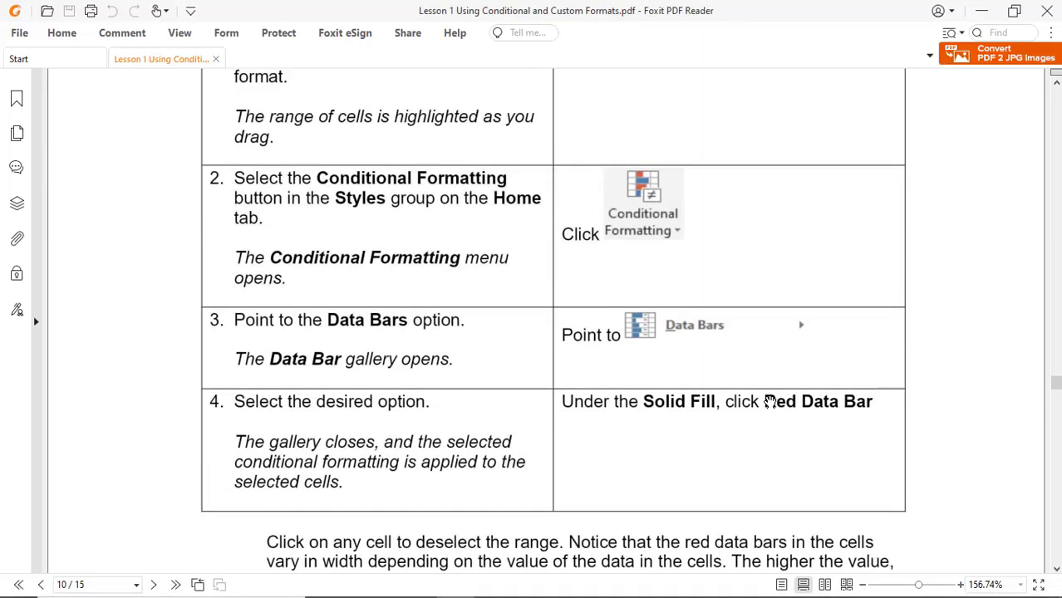
pyautogui.scroll(-1, 770, 401)
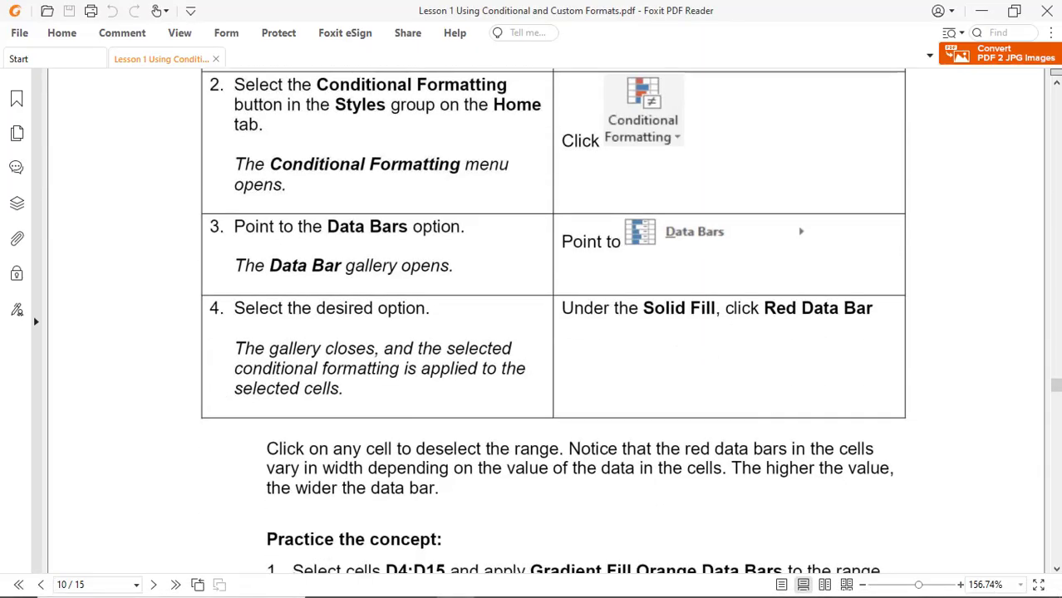
pyautogui.moveTo(493, 582)
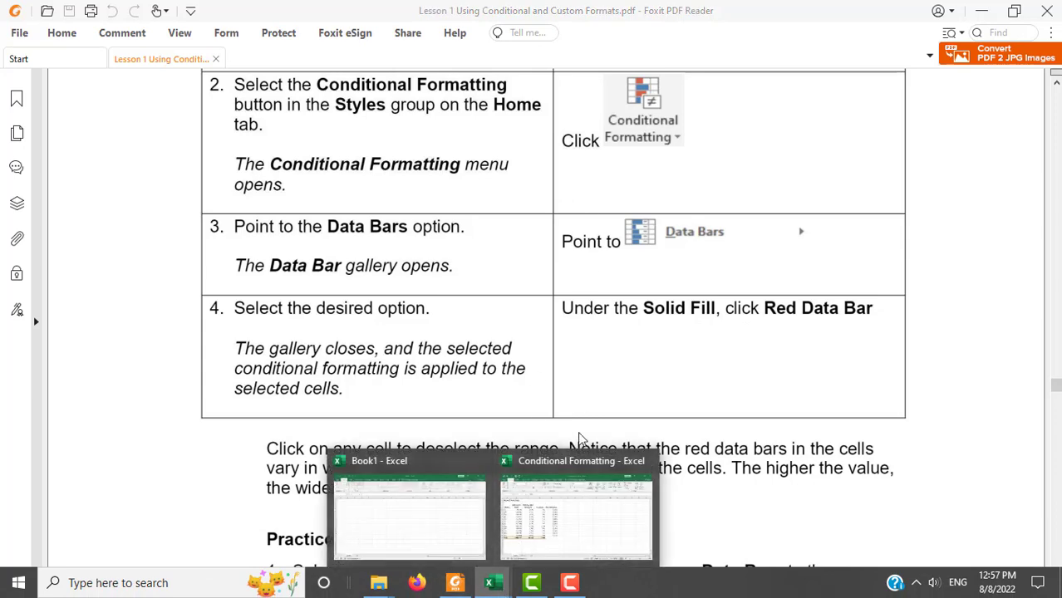
pyautogui.click(573, 508)
pyautogui.click(653, 102)
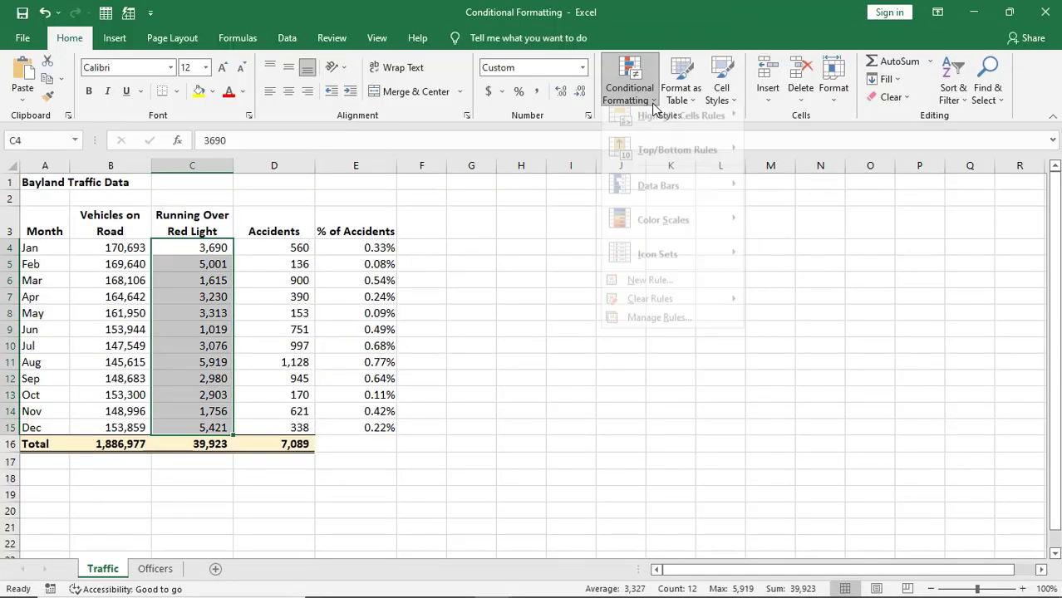
pyautogui.moveTo(677, 197)
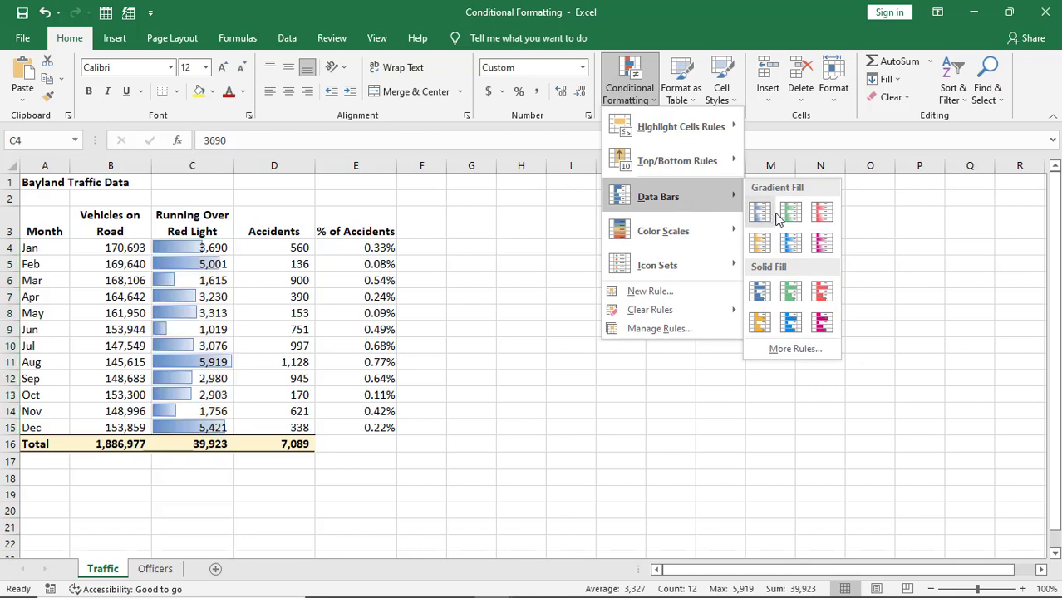
pyautogui.click(821, 211)
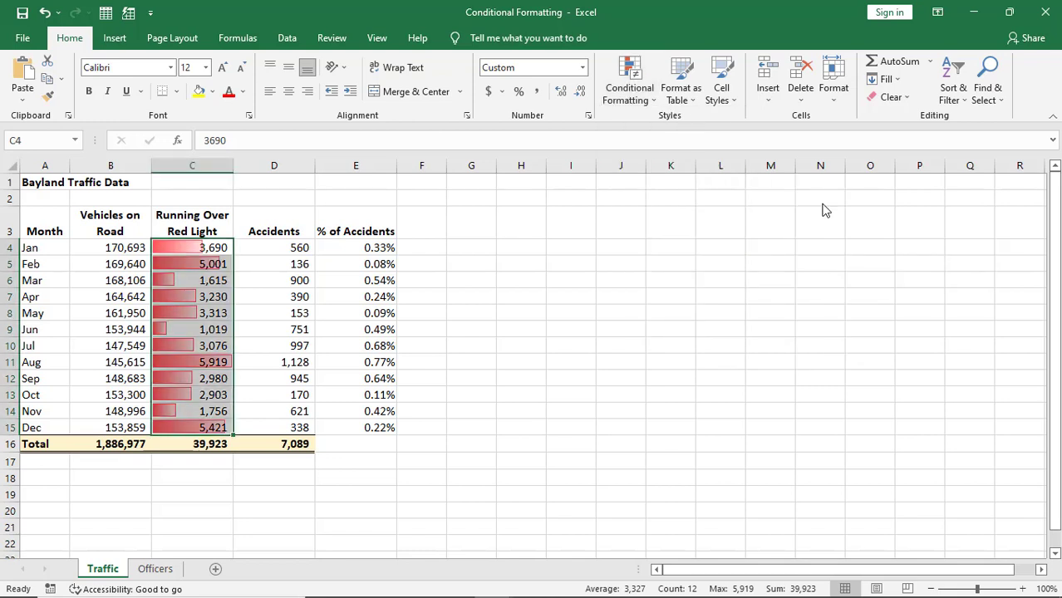
pyautogui.click(529, 490)
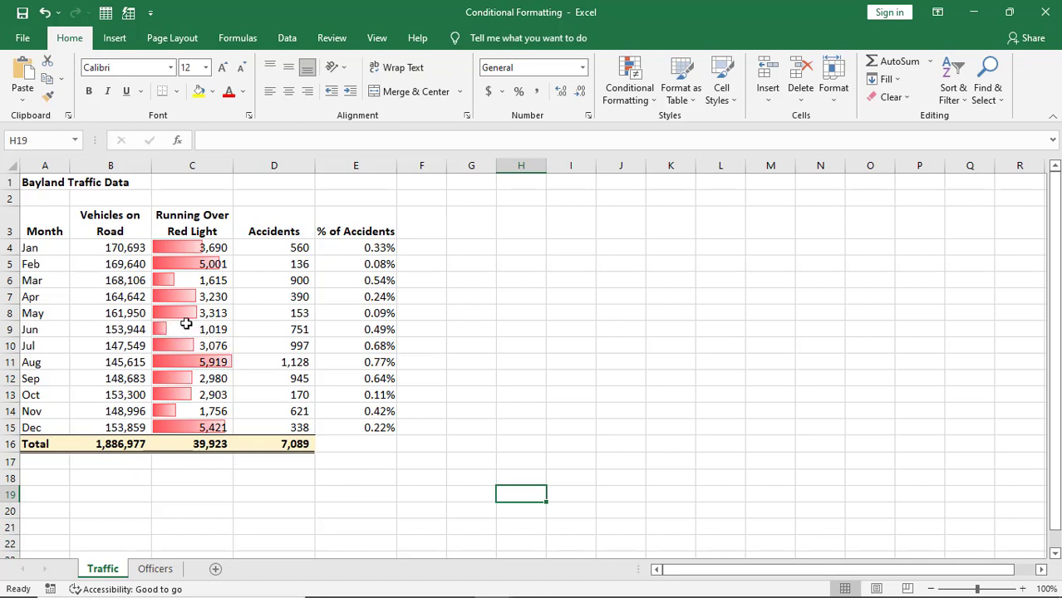
# Switch to Foxit PDF Reader and read the Data Bars practice tasks and the section on deleting a conditional format
pyautogui.moveTo(378, 586)
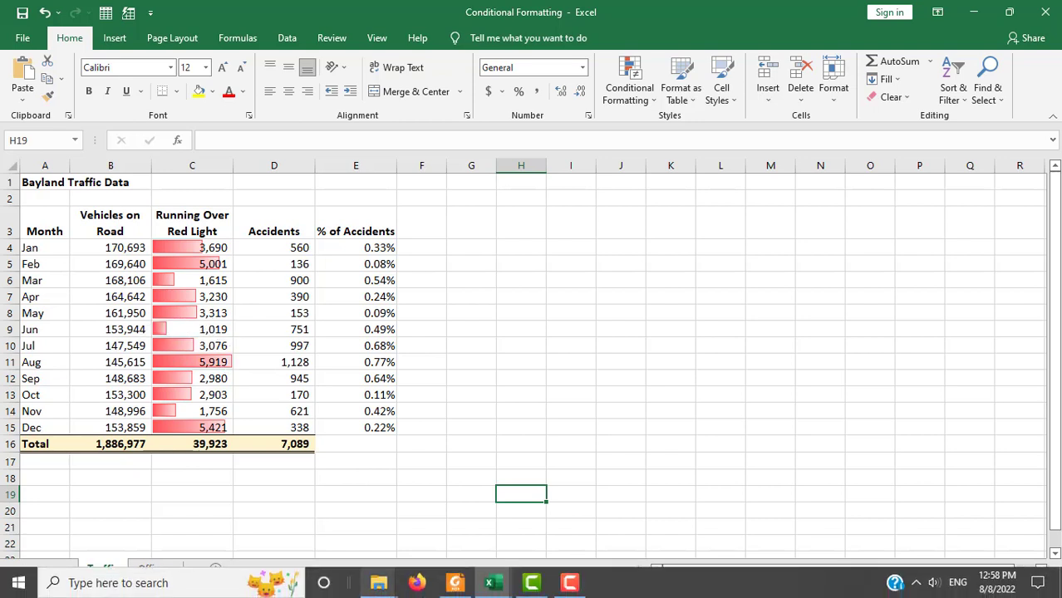
pyautogui.click(456, 586)
pyautogui.scroll(-4, 619, 486)
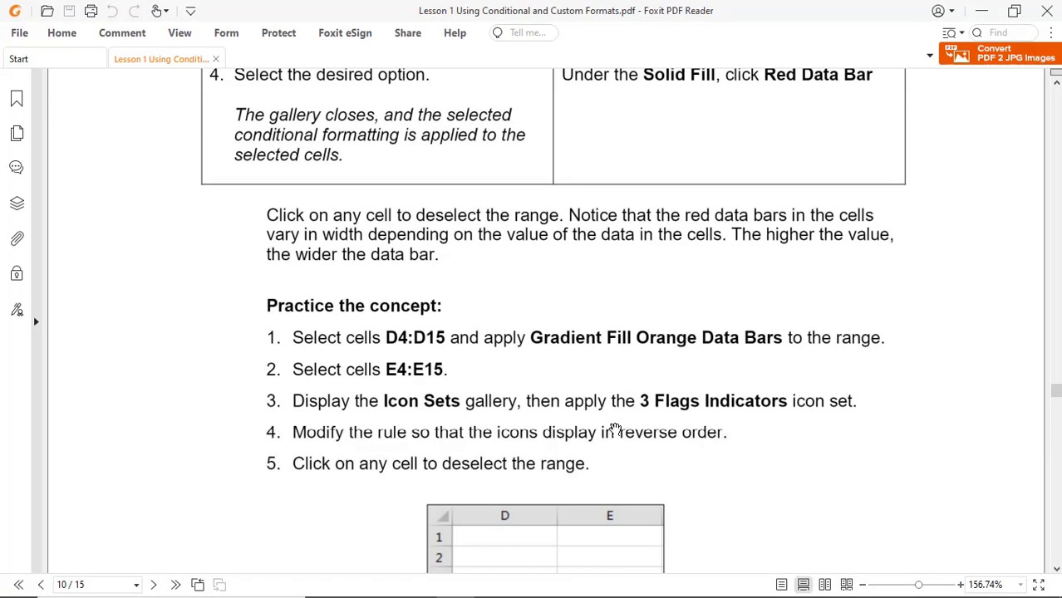
pyautogui.scroll(-3, 600, 405)
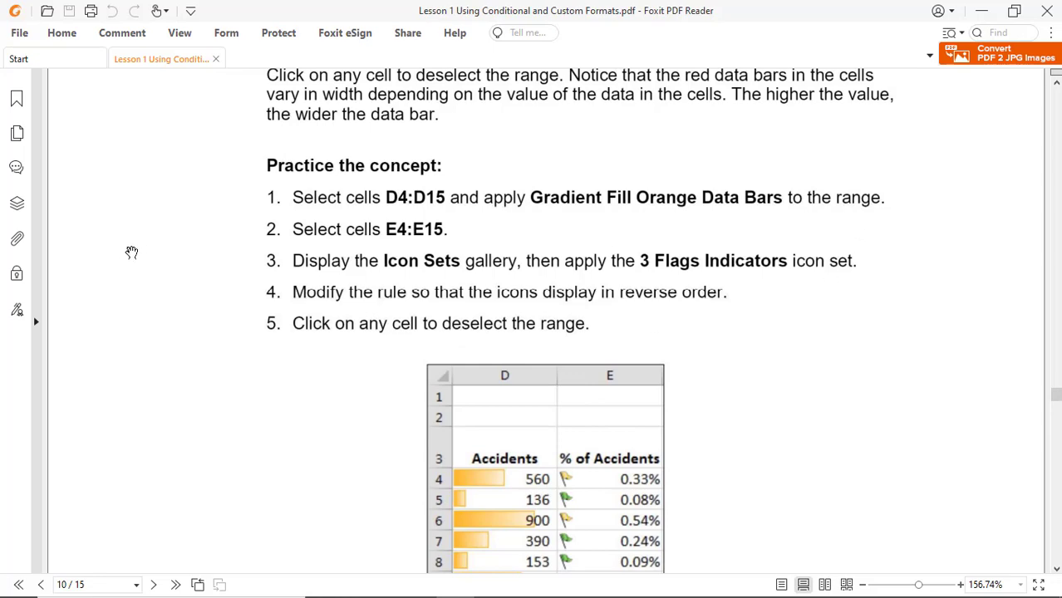
pyautogui.scroll(-9, 680, 297)
pyautogui.scroll(-5, 680, 298)
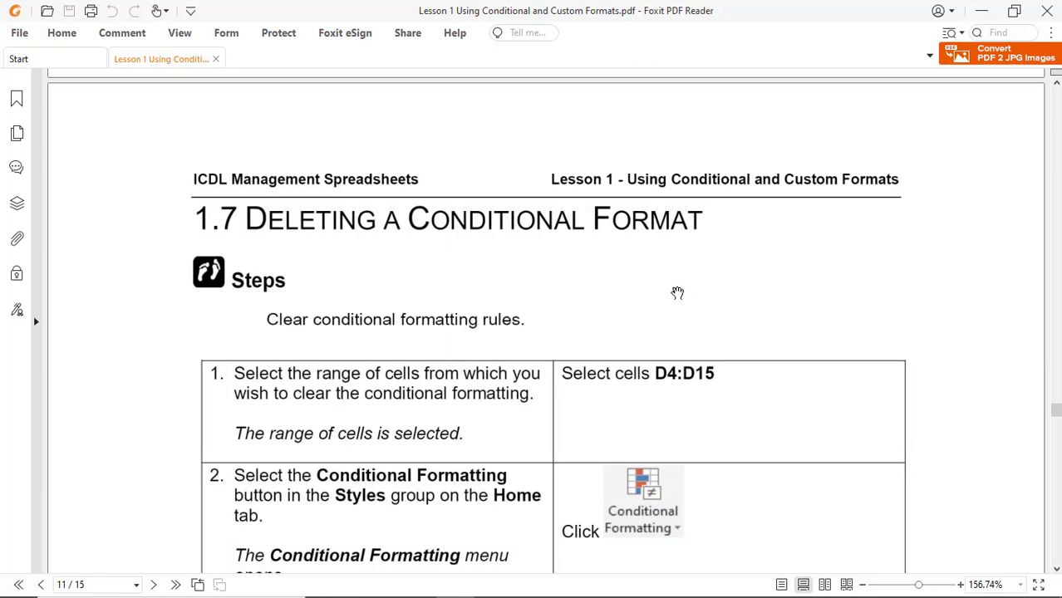
pyautogui.scroll(-12, 677, 292)
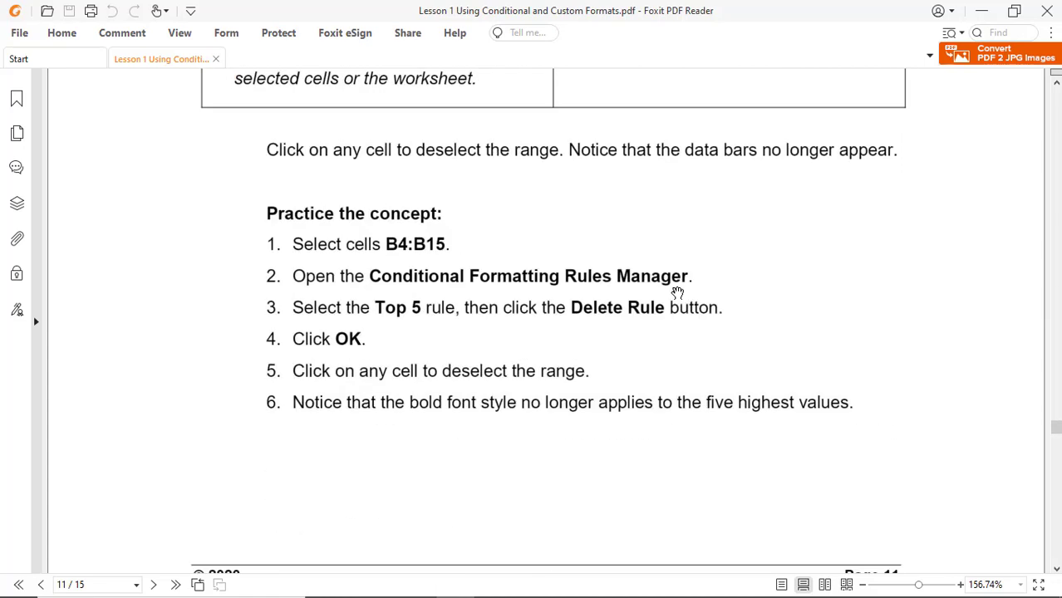
pyautogui.scroll(10, 677, 291)
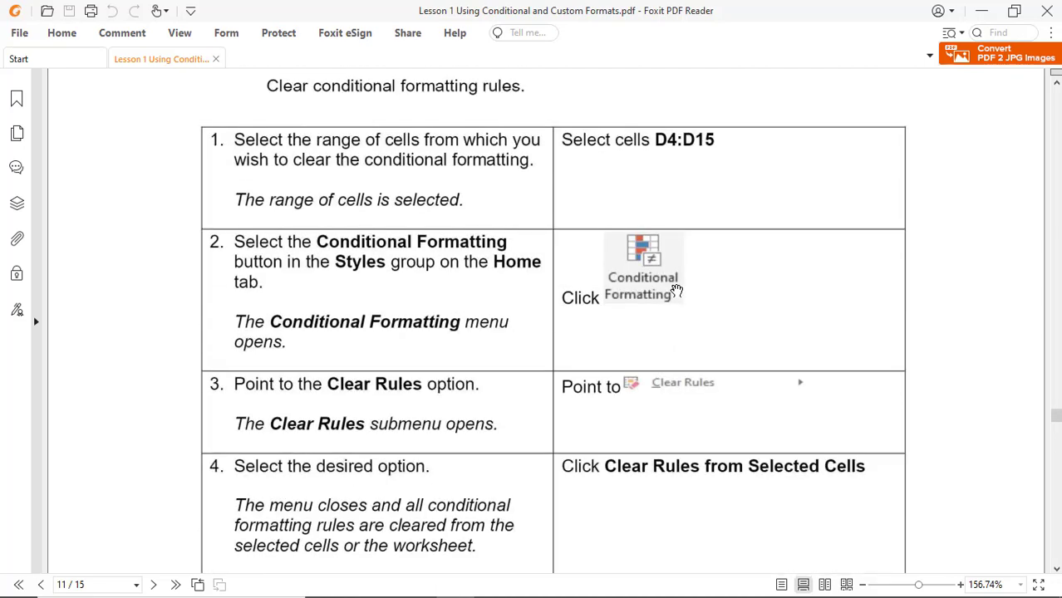
pyautogui.scroll(-5, 676, 291)
# Switch to the Conditional Formatting workbook in Excel and clear the conditional formatting rules from the entire Traffic sheet
pyautogui.moveTo(492, 584)
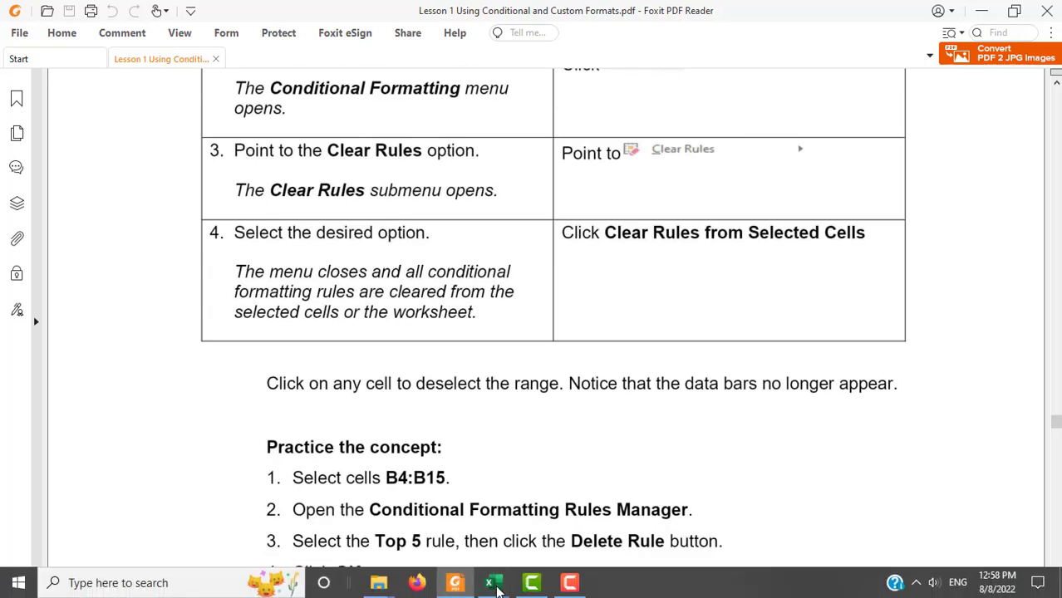
pyautogui.click(533, 519)
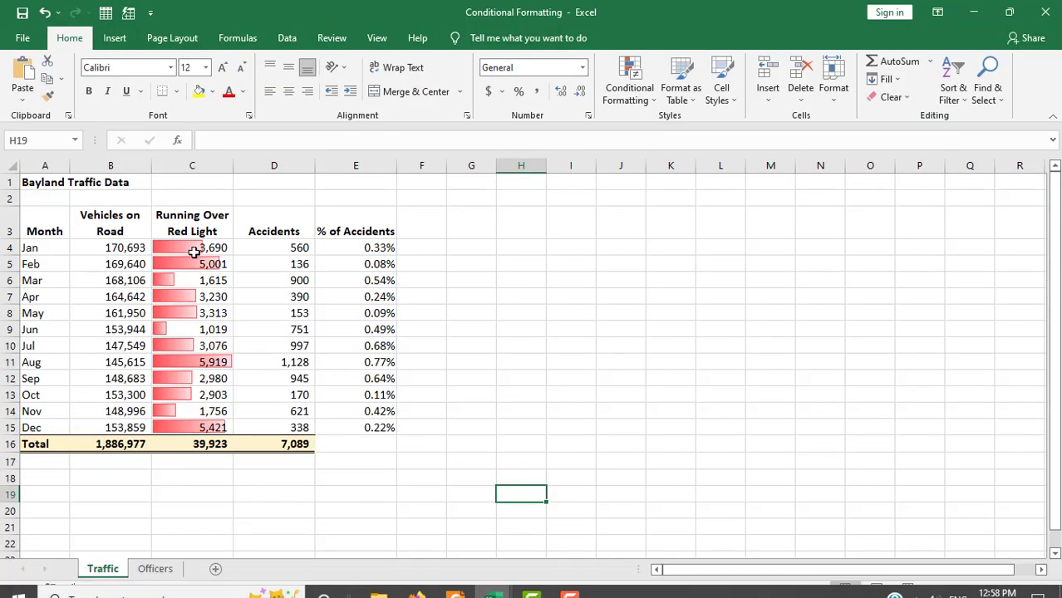
pyautogui.click(630, 91)
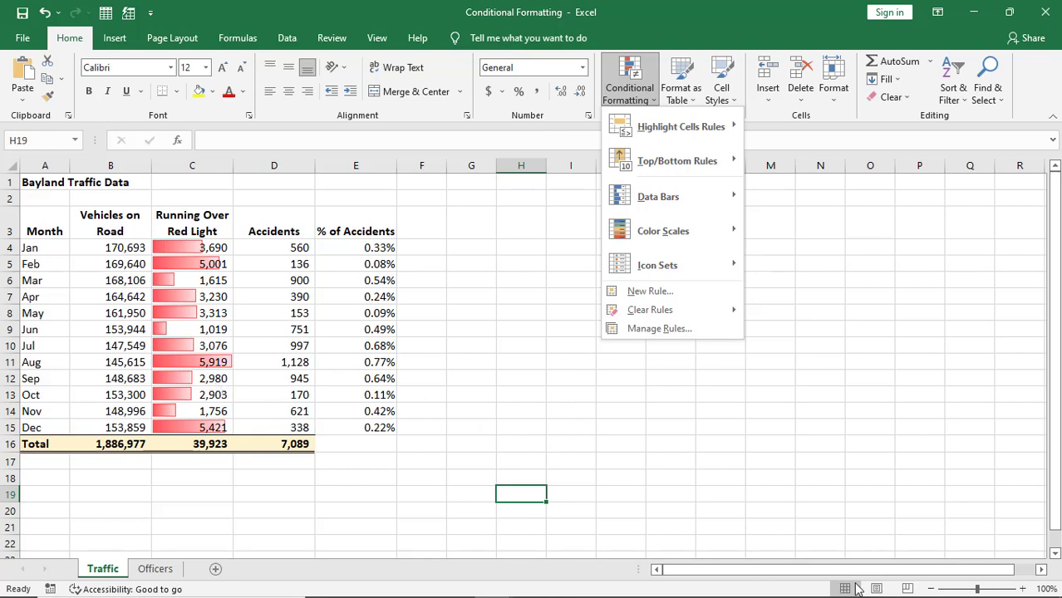
pyautogui.moveTo(687, 316)
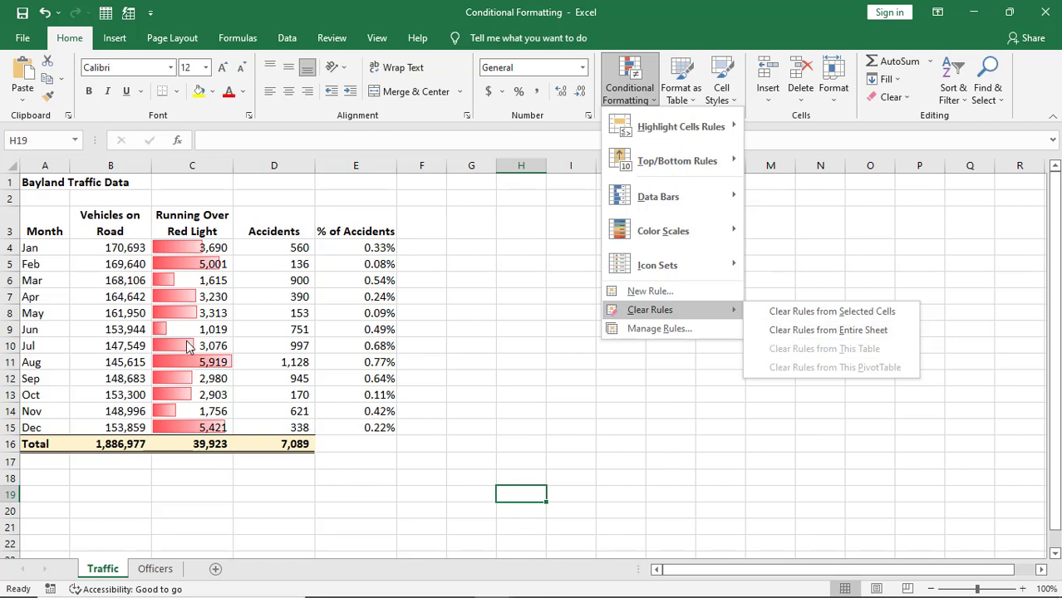
pyautogui.click(842, 328)
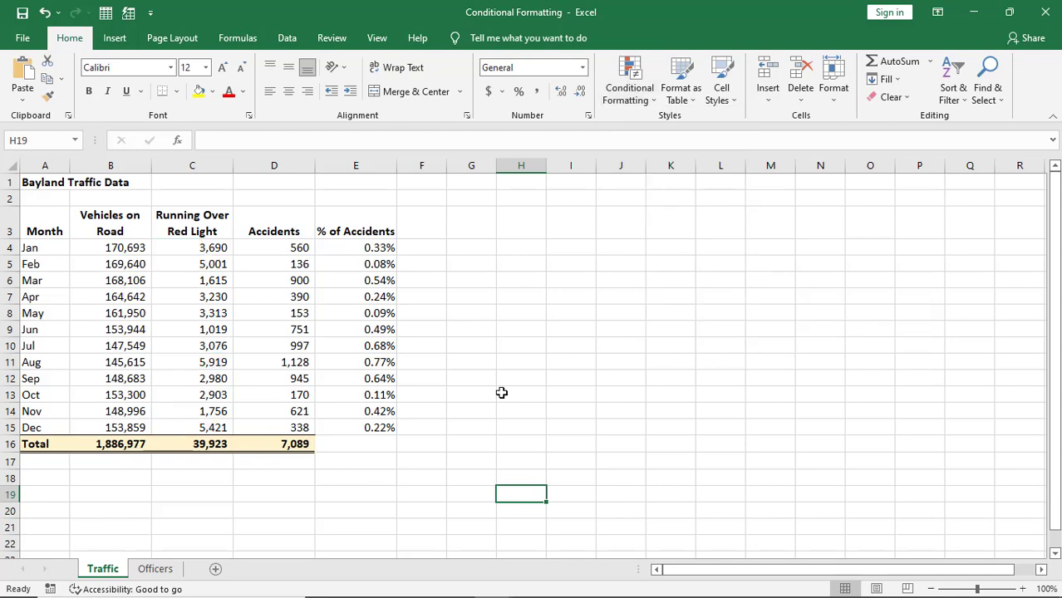
# Switch to Foxit PDF Reader and read the concepts and first instructions of section 1.8 on creating a custom number format
pyautogui.click(455, 582)
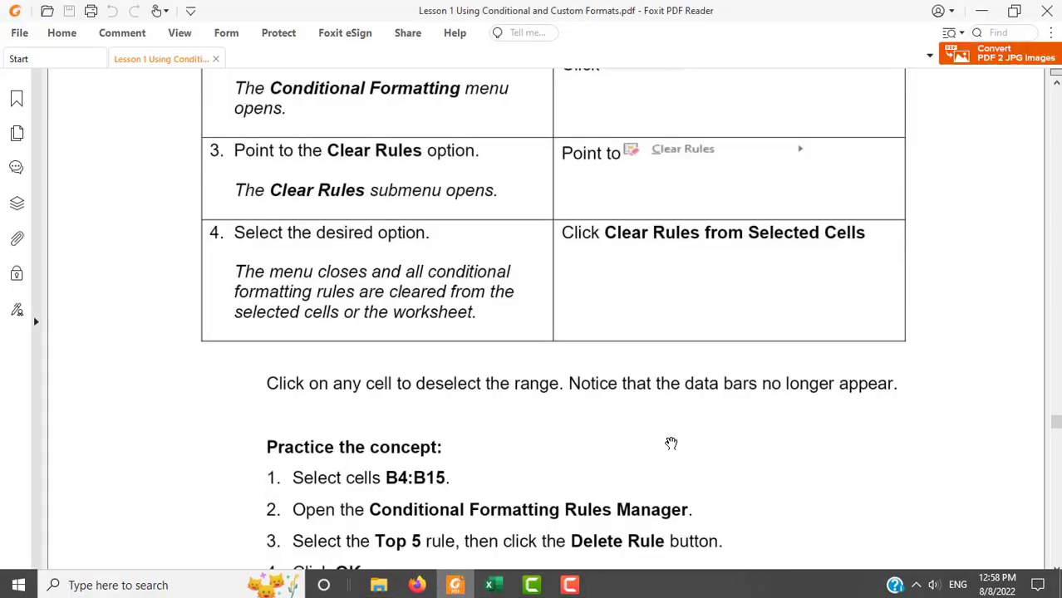
pyautogui.scroll(-5, 673, 439)
pyautogui.scroll(-5, 673, 440)
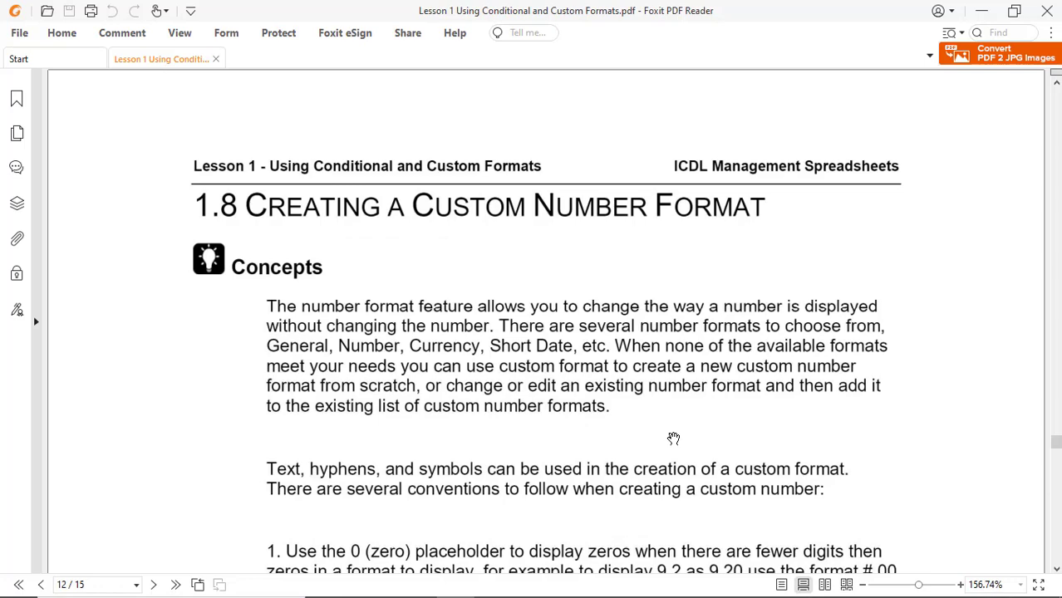
pyautogui.scroll(-3, 674, 438)
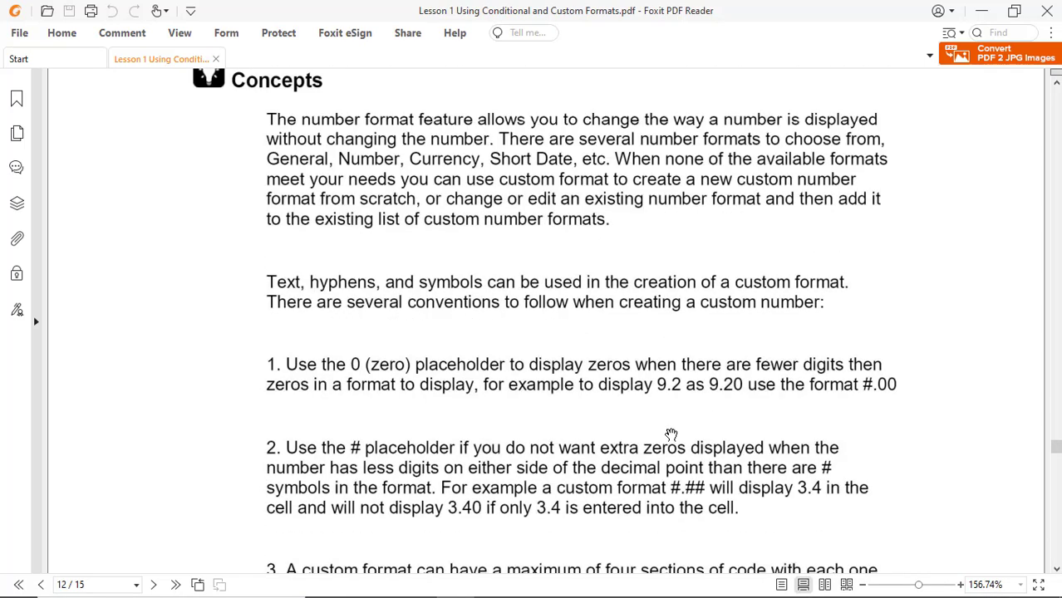
pyautogui.scroll(-2, 672, 434)
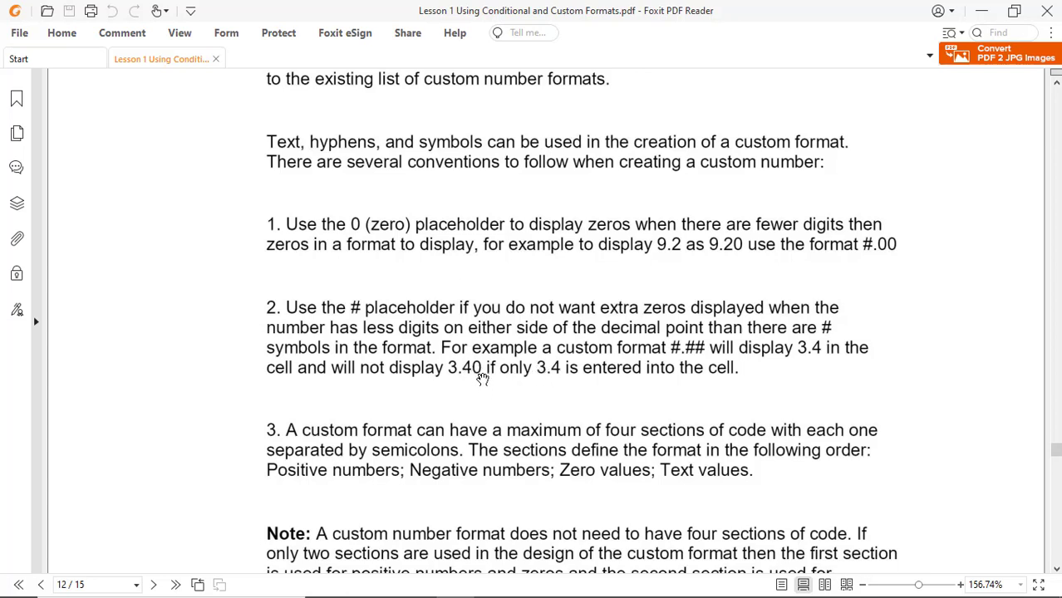
pyautogui.scroll(-3, 697, 396)
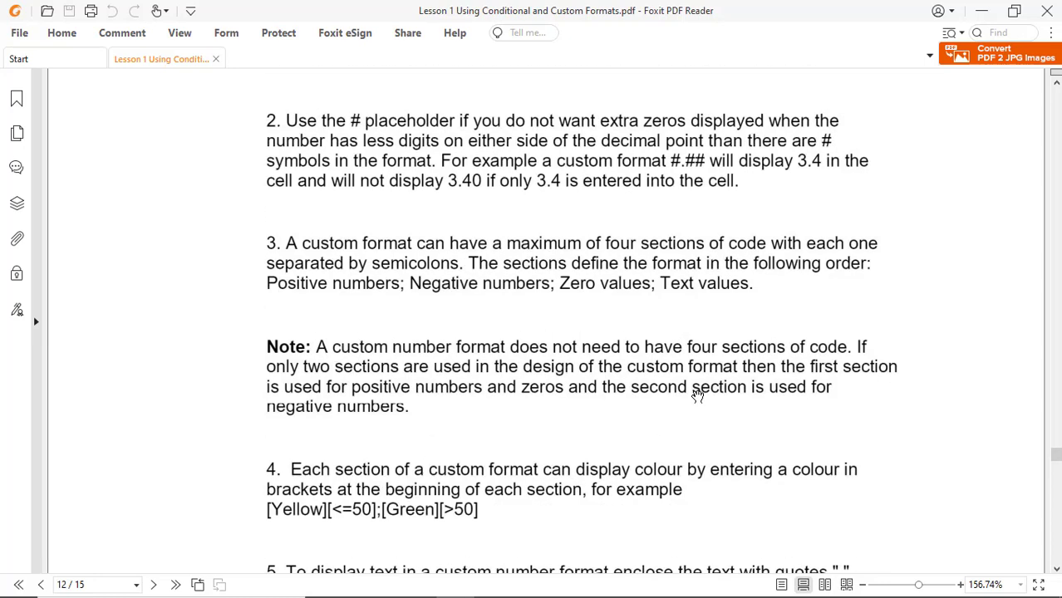
pyautogui.scroll(-7, 684, 354)
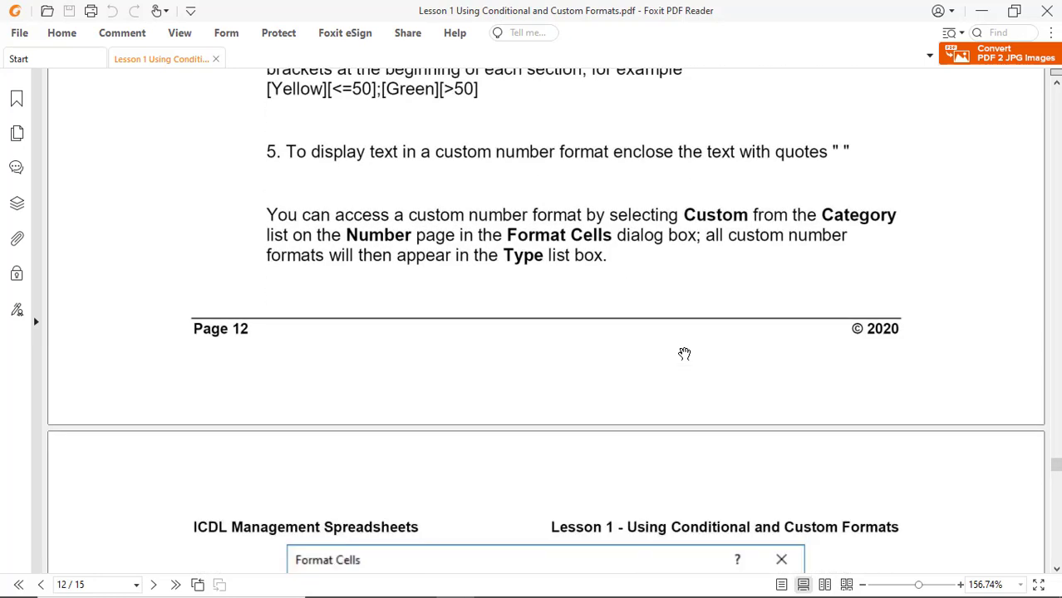
pyautogui.scroll(-12, 683, 354)
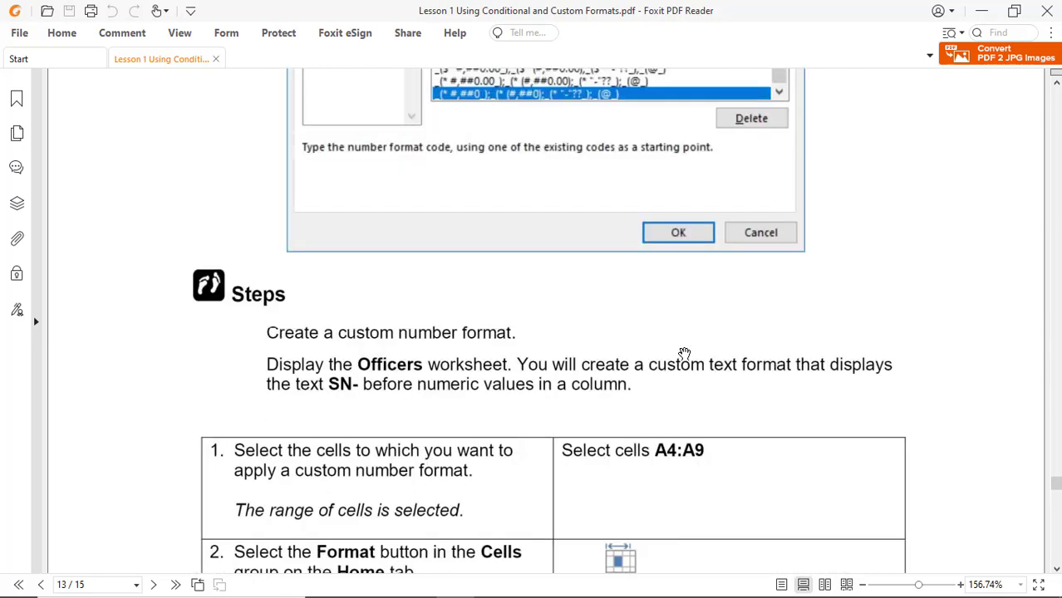
pyautogui.scroll(-4, 684, 354)
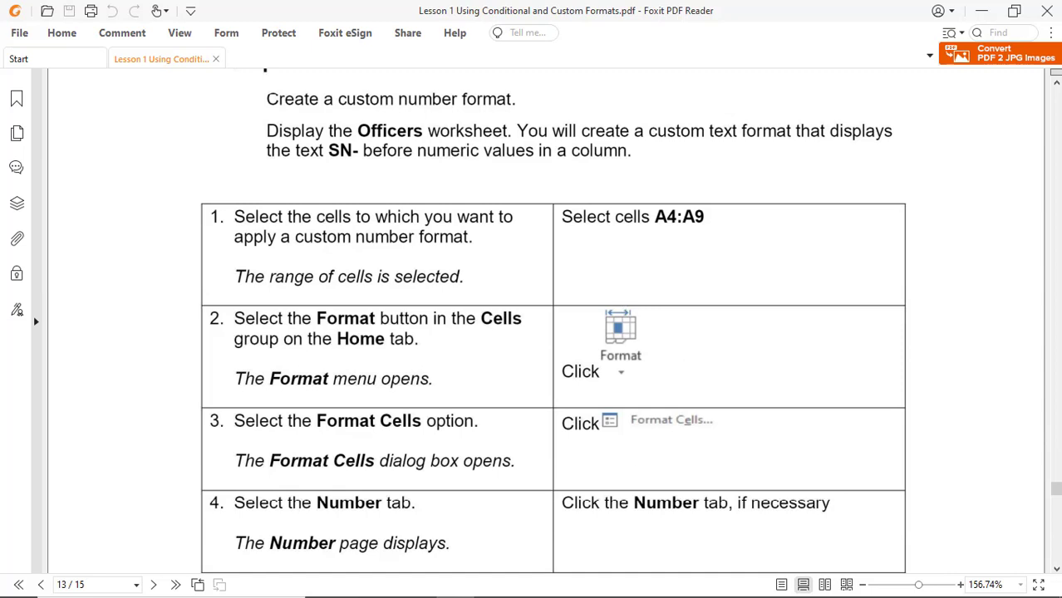
pyautogui.scroll(1, 646, 518)
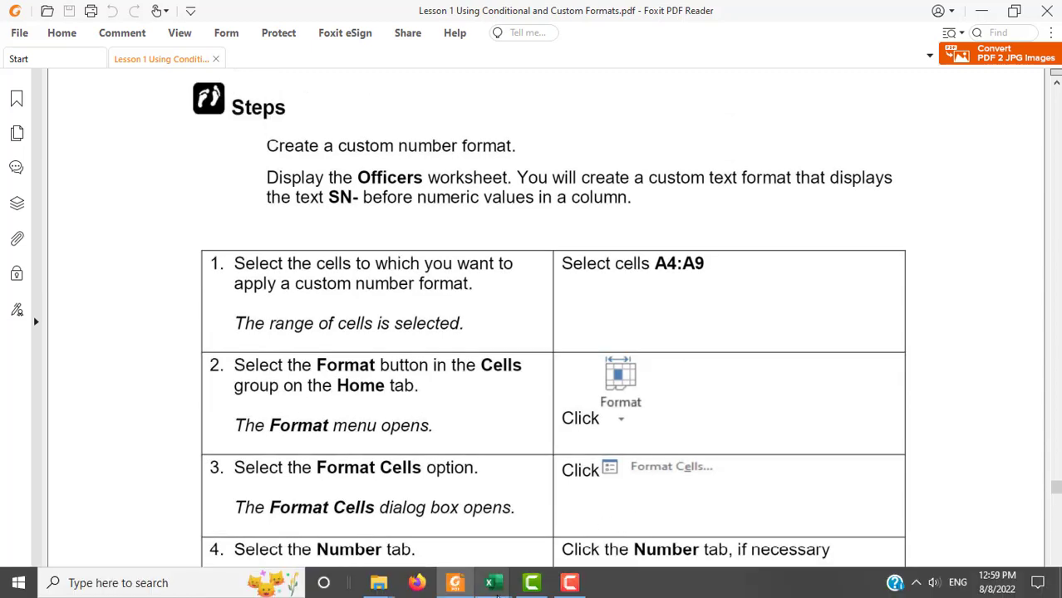
pyautogui.moveTo(495, 583)
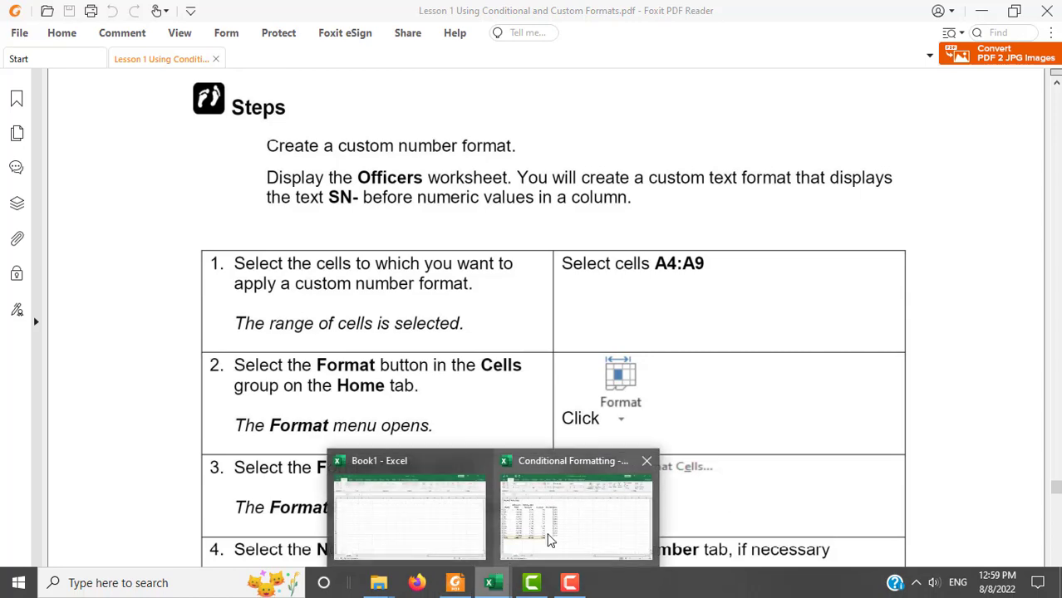
# Switch to the Conditional Formatting workbook in Excel, display the Officers worksheet and select the Staff ID cells A4:A9 as the PDF lesson instructs
pyautogui.click(550, 538)
pyautogui.click(155, 568)
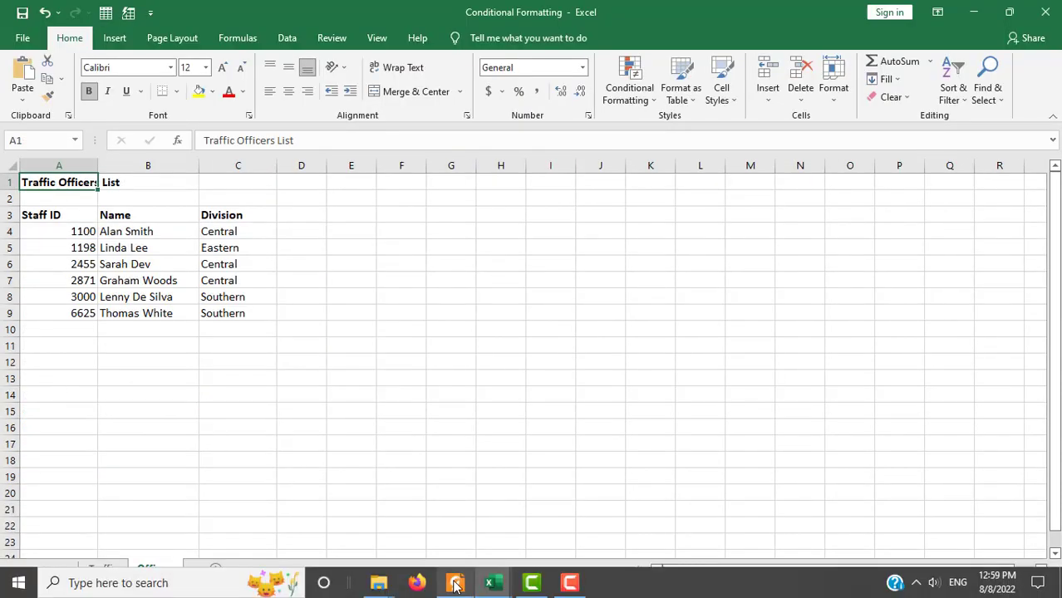
pyautogui.moveTo(454, 586)
pyautogui.click(452, 503)
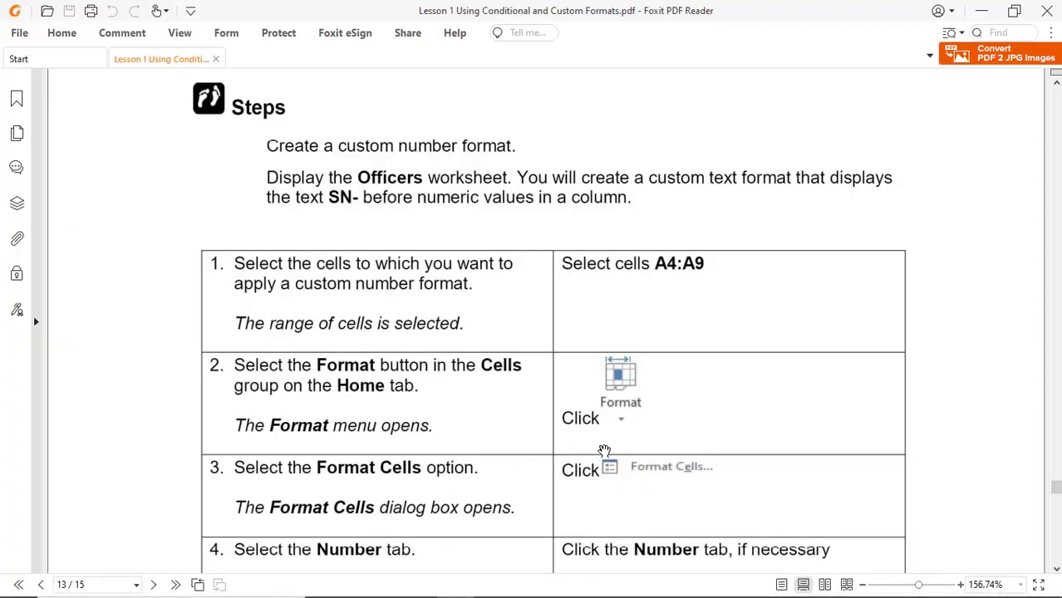
pyautogui.moveTo(493, 588)
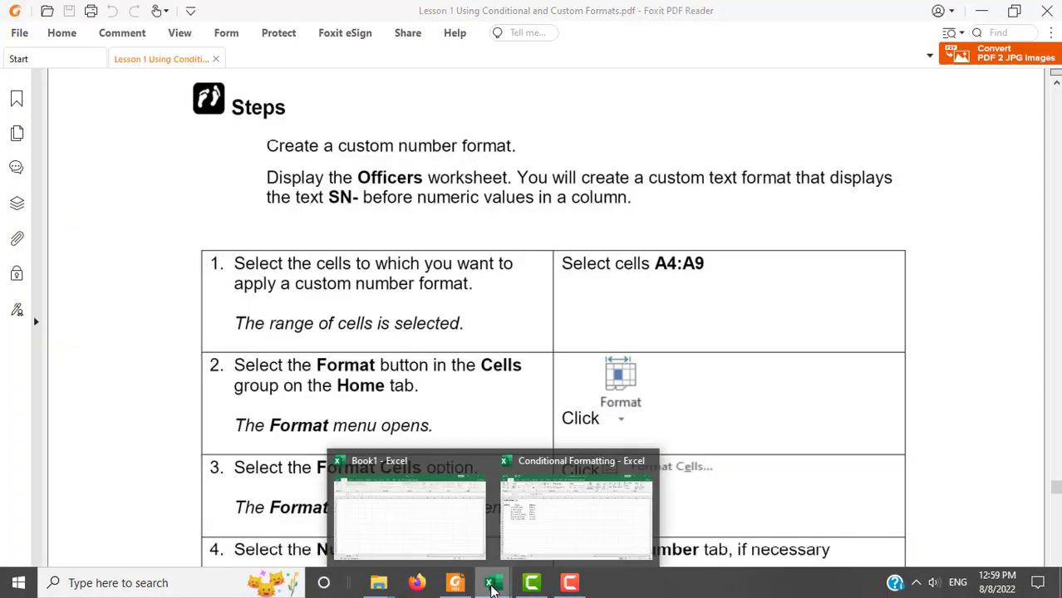
pyautogui.click(541, 553)
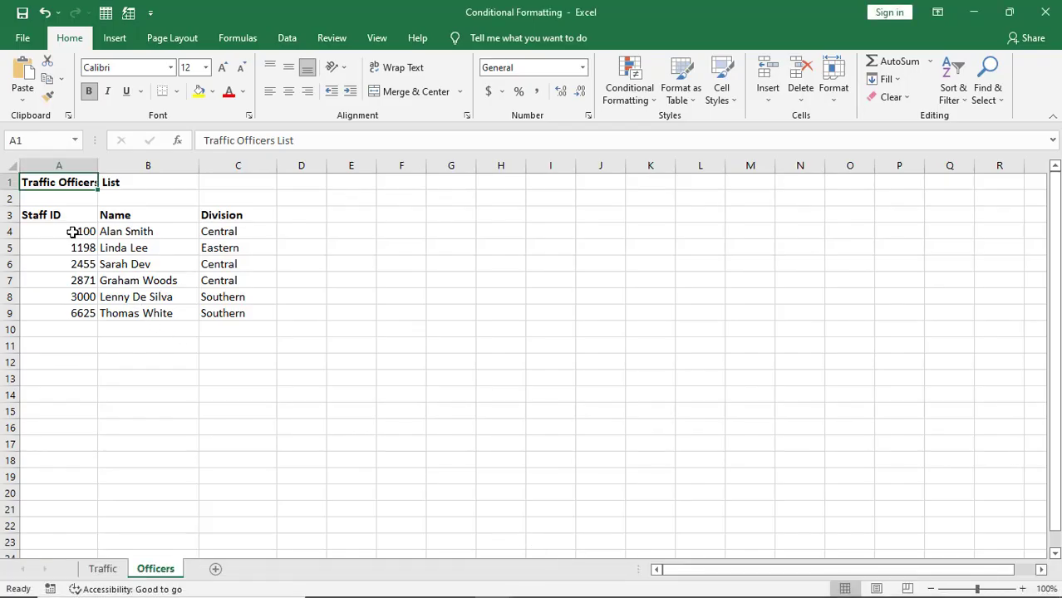
pyautogui.moveTo(75, 234); pyautogui.dragTo(78, 306)
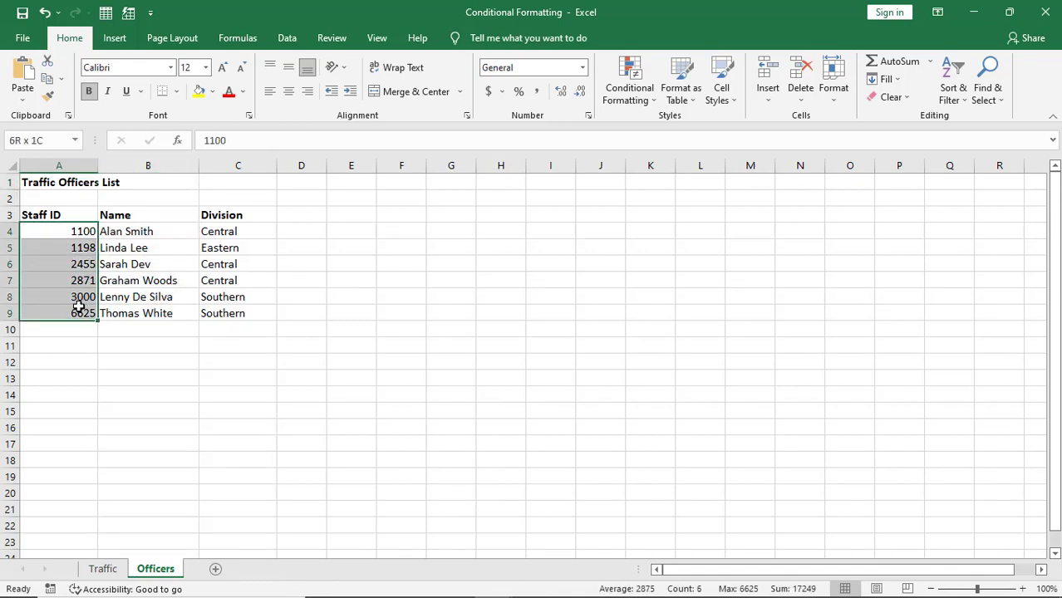
# Switch to Foxit PDF Reader and read the remaining instructions for building the custom number format in the Format Cells dialog
pyautogui.moveTo(378, 583)
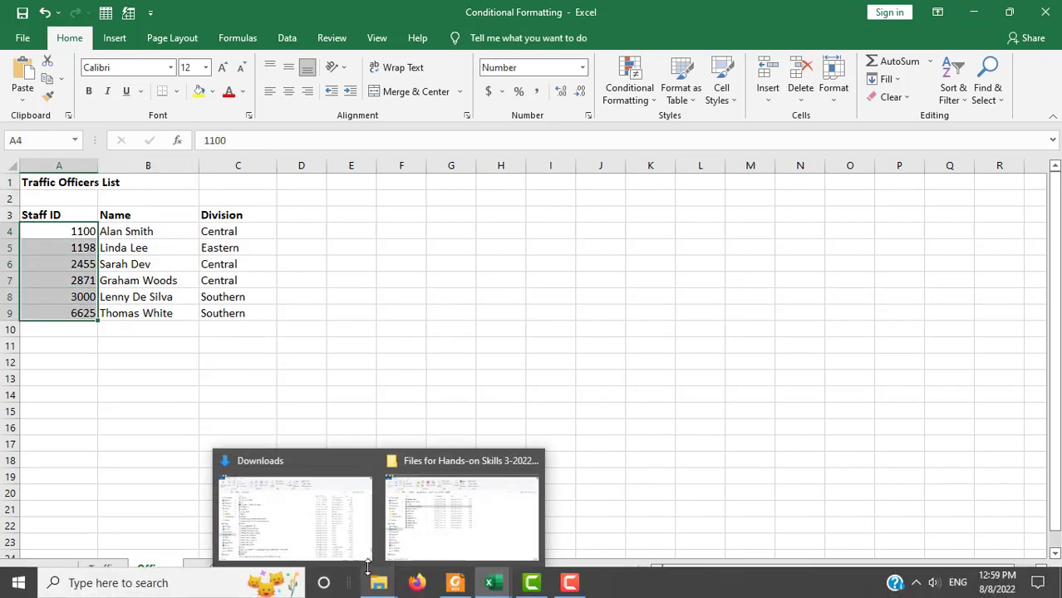
pyautogui.click(294, 515)
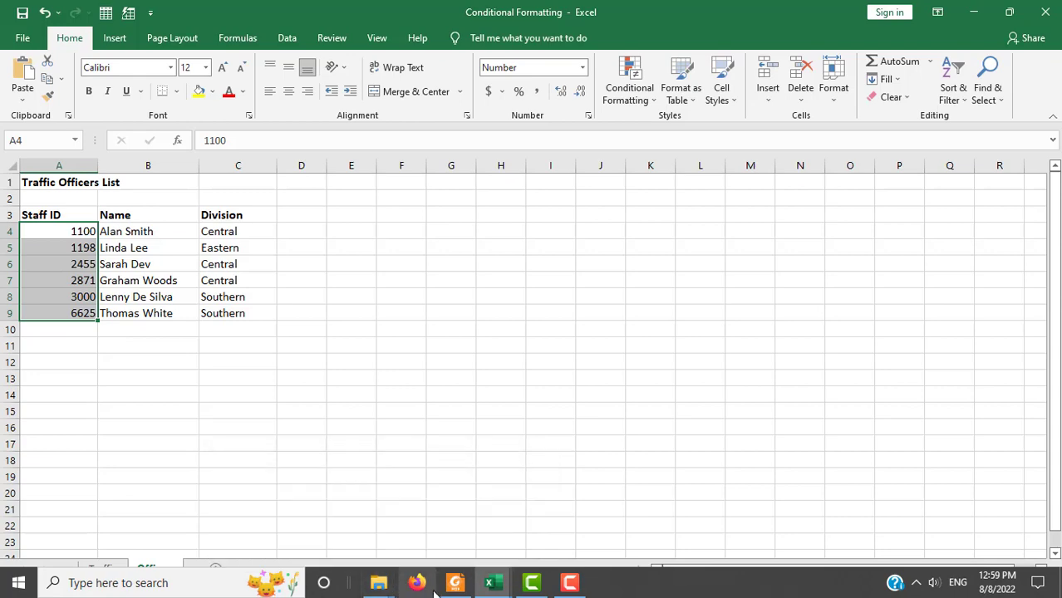
pyautogui.moveTo(455, 583)
pyautogui.click(479, 533)
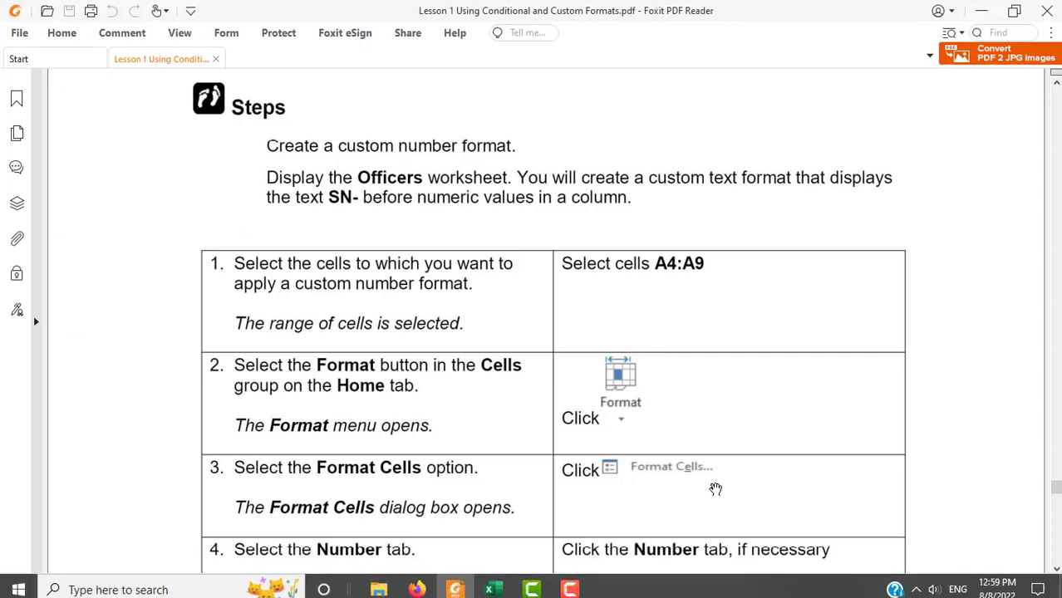
pyautogui.scroll(-3, 716, 490)
pyautogui.scroll(-12, 716, 491)
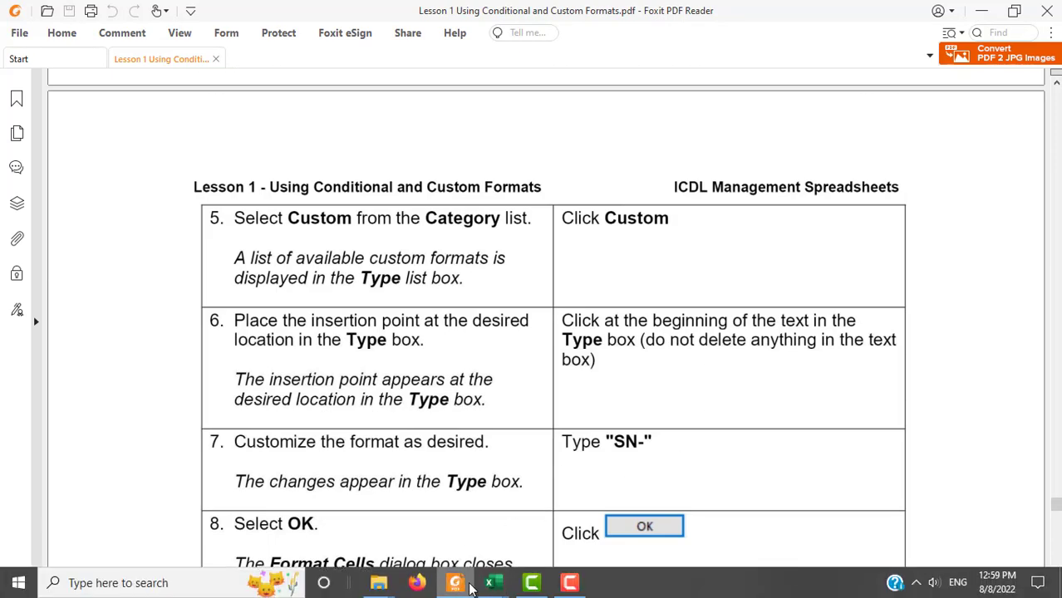
# Switch back to the Conditional Formatting workbook in Excel and apply the custom number format "SN-"0 to the selected Staff ID cells A4:A9
pyautogui.moveTo(493, 581)
pyautogui.click(501, 542)
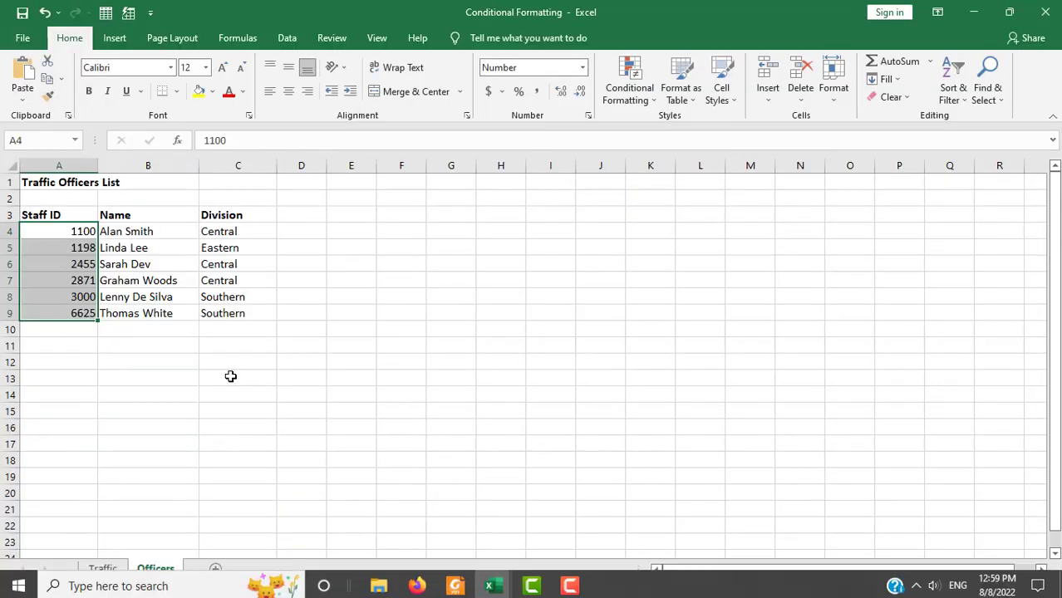
pyautogui.rightClick(71, 287)
pyautogui.click(185, 527)
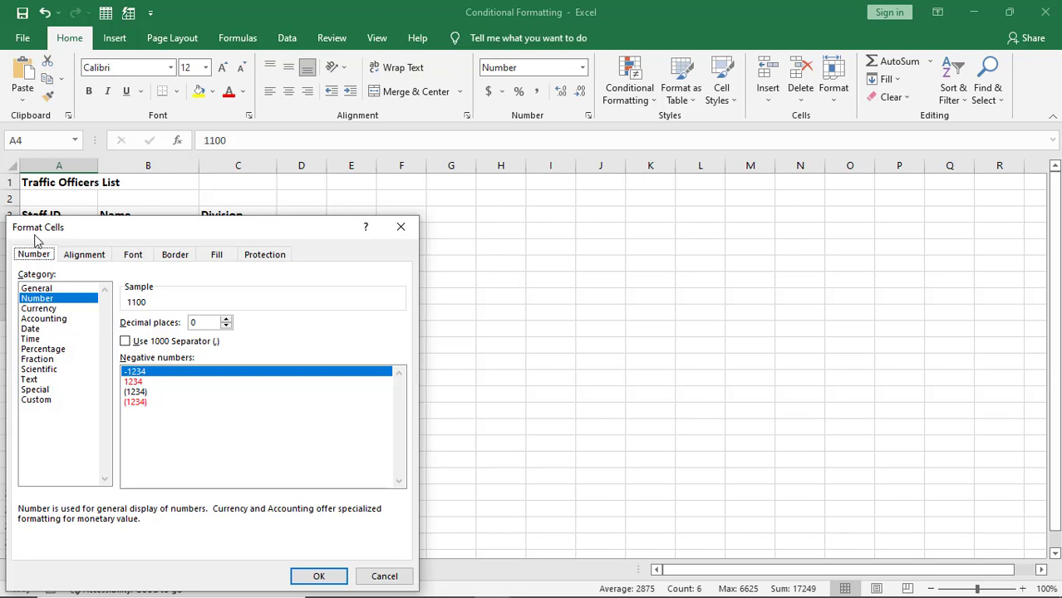
pyautogui.click(42, 400)
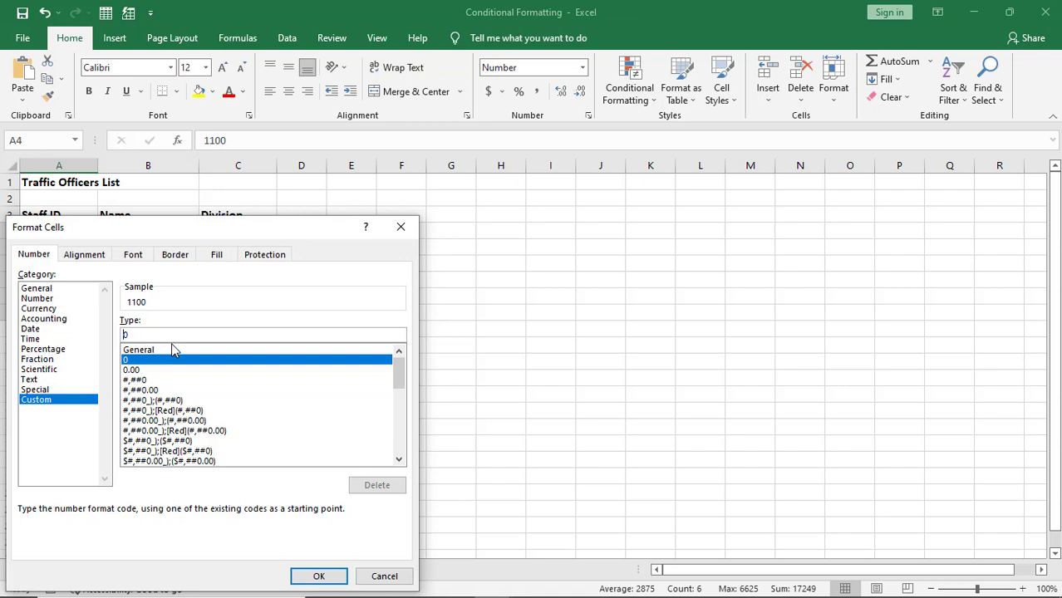
pyautogui.write('"SN')
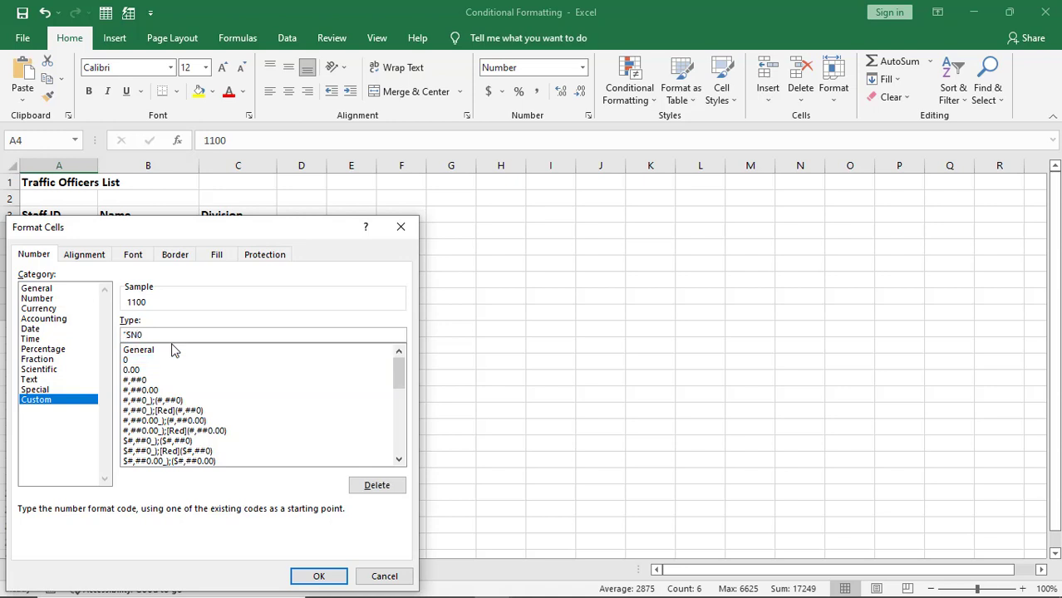
pyautogui.write('-"')
pyautogui.click(316, 574)
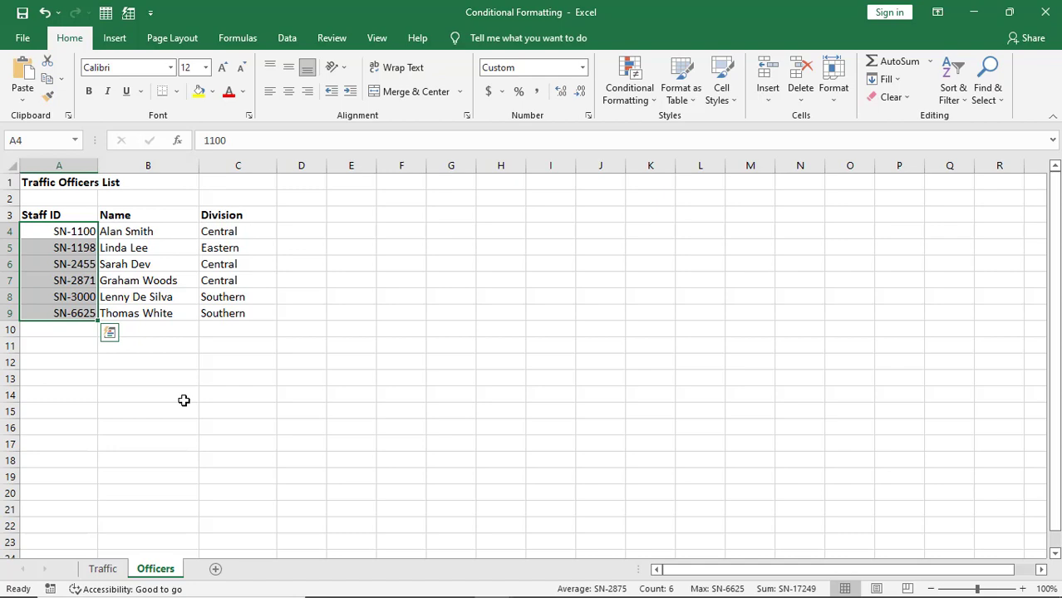
# Switch to Foxit PDF Reader and examine the review exercise tasks on the lesson's last page
pyautogui.moveTo(374, 595)
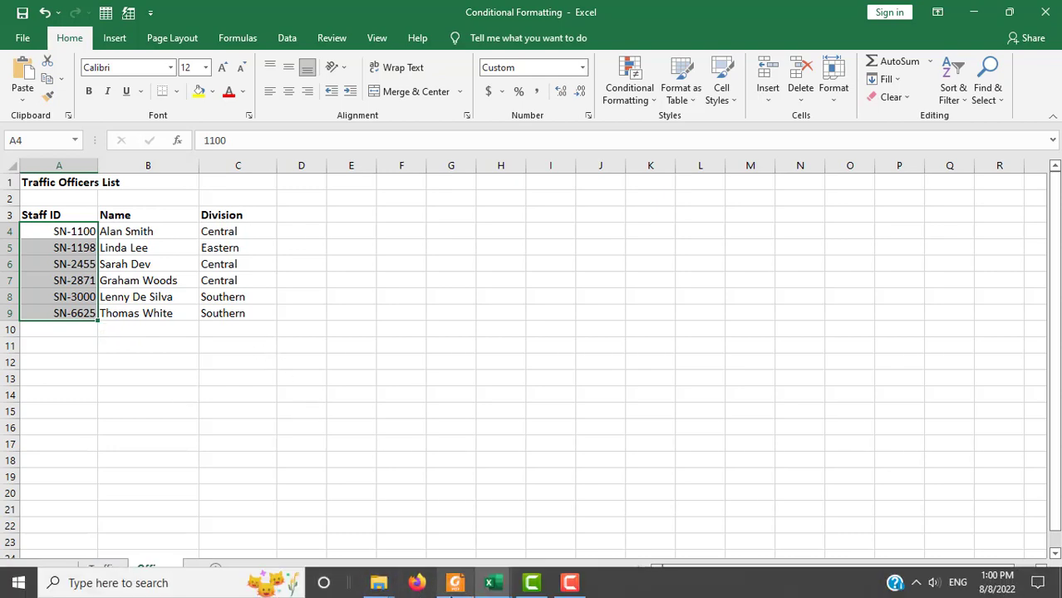
pyautogui.click(446, 588)
pyautogui.scroll(-10, 689, 498)
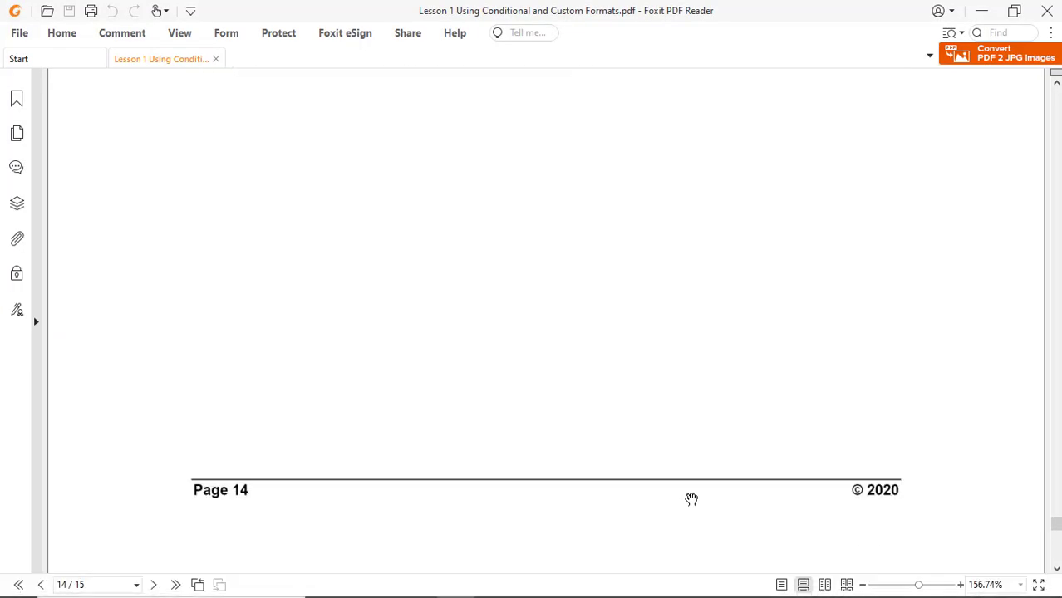
pyautogui.scroll(-3, 689, 501)
pyautogui.scroll(-3, 689, 500)
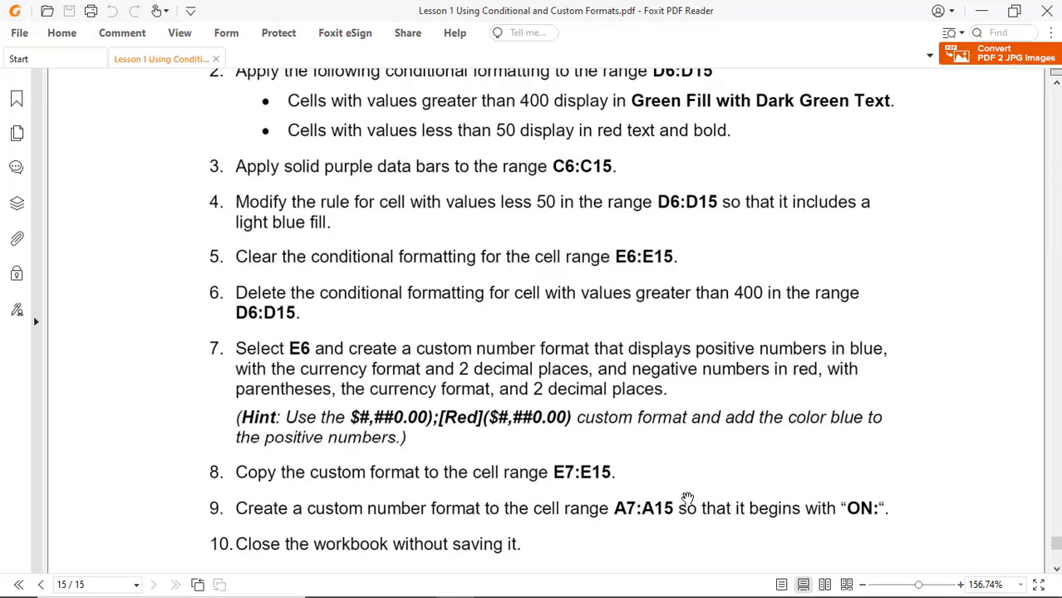
pyautogui.moveTo(631, 594)
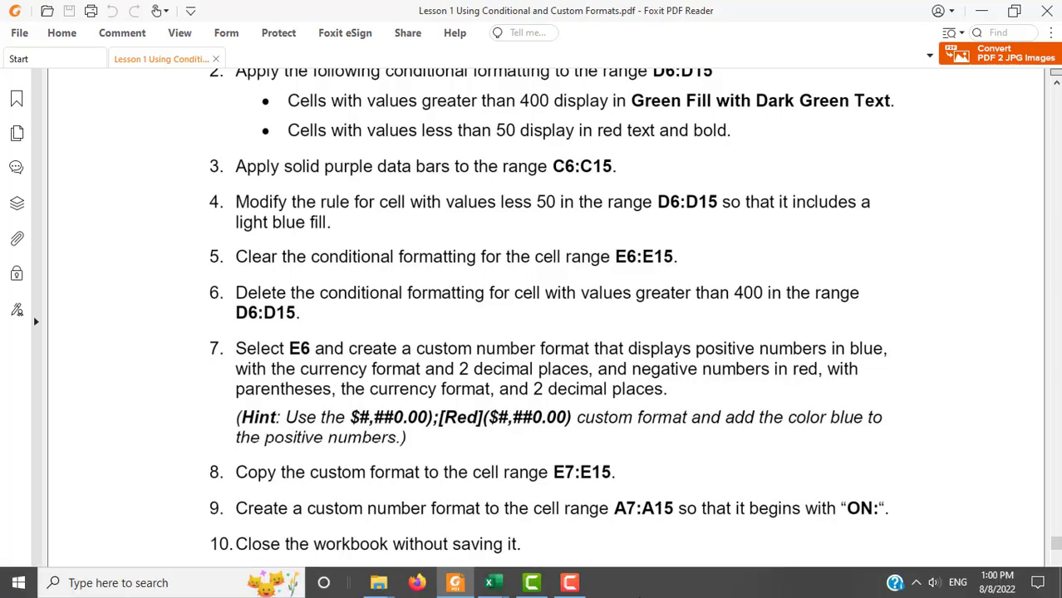
pyautogui.click(574, 583)
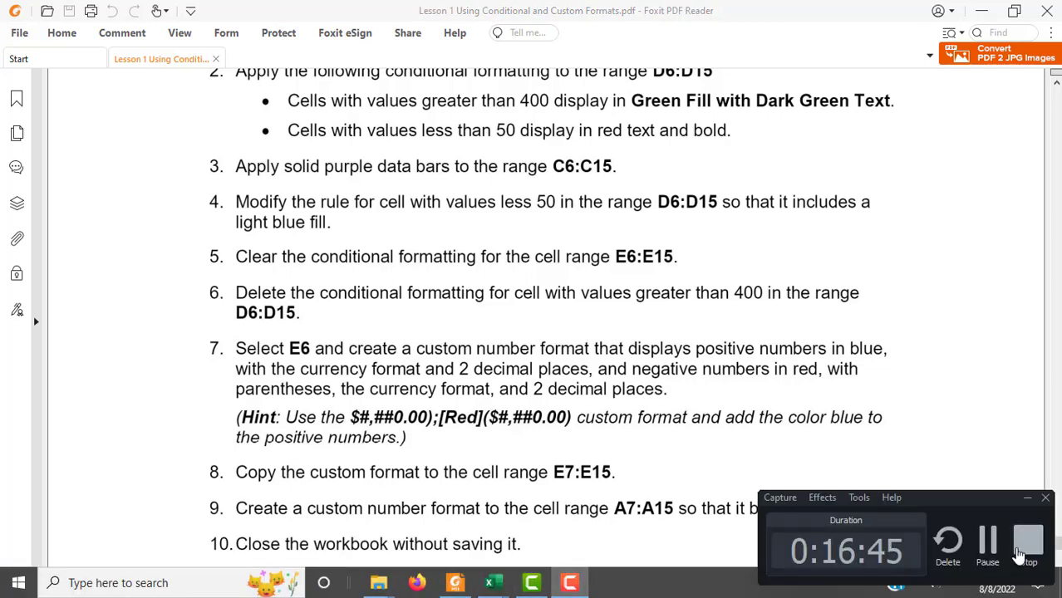